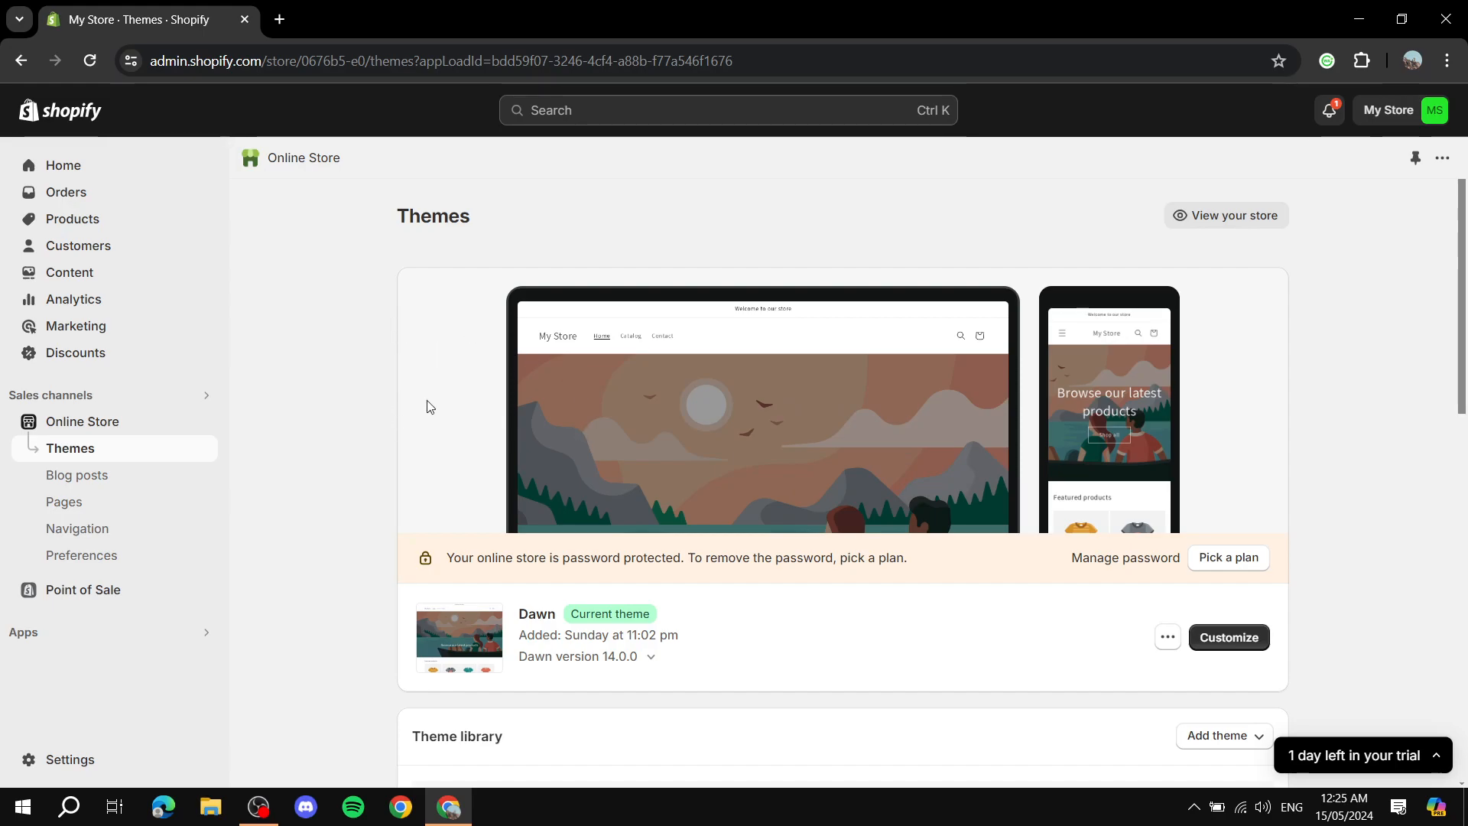
pyautogui.click(87, 220)
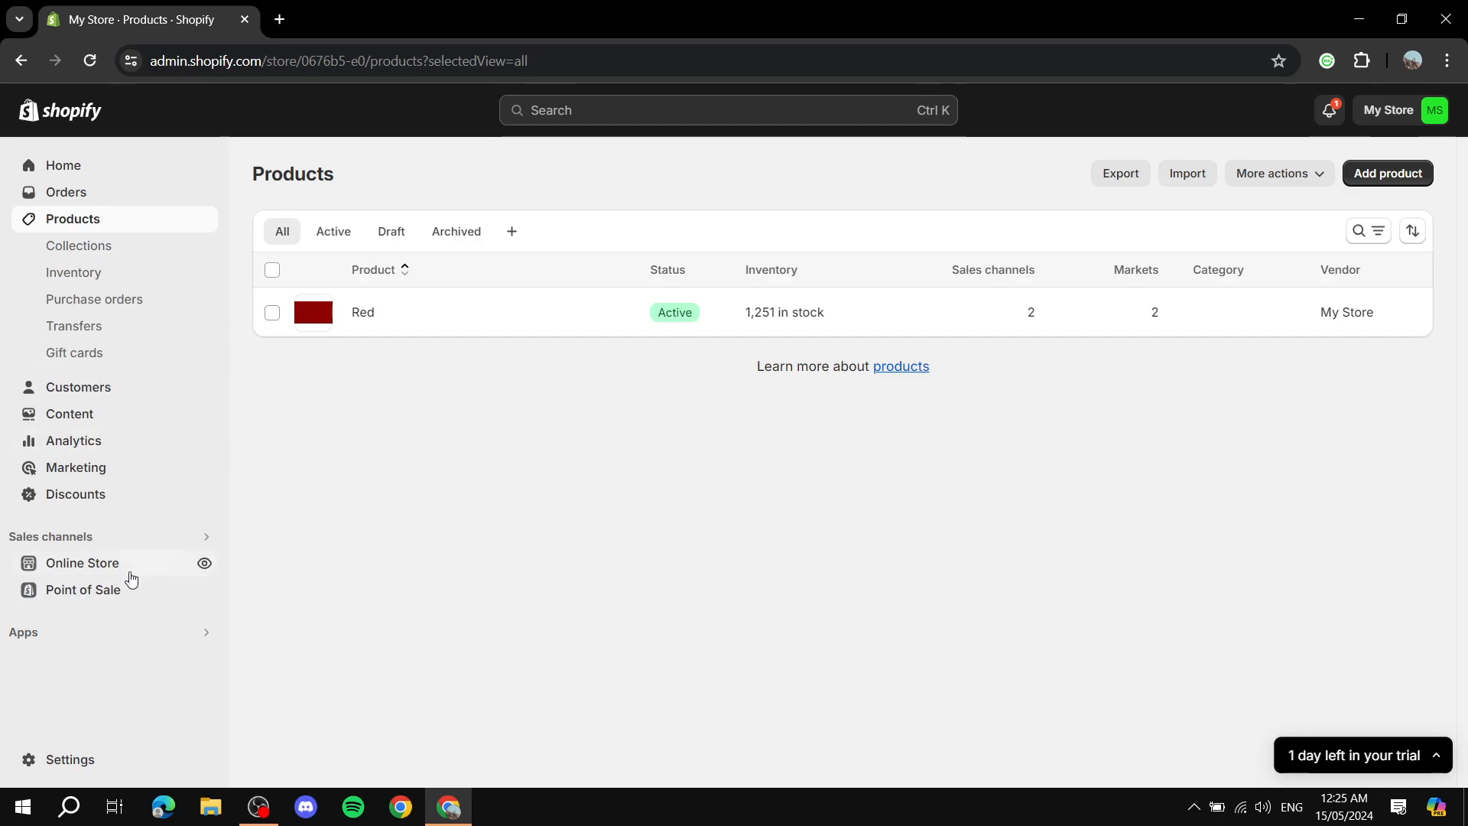
pyautogui.click(105, 635)
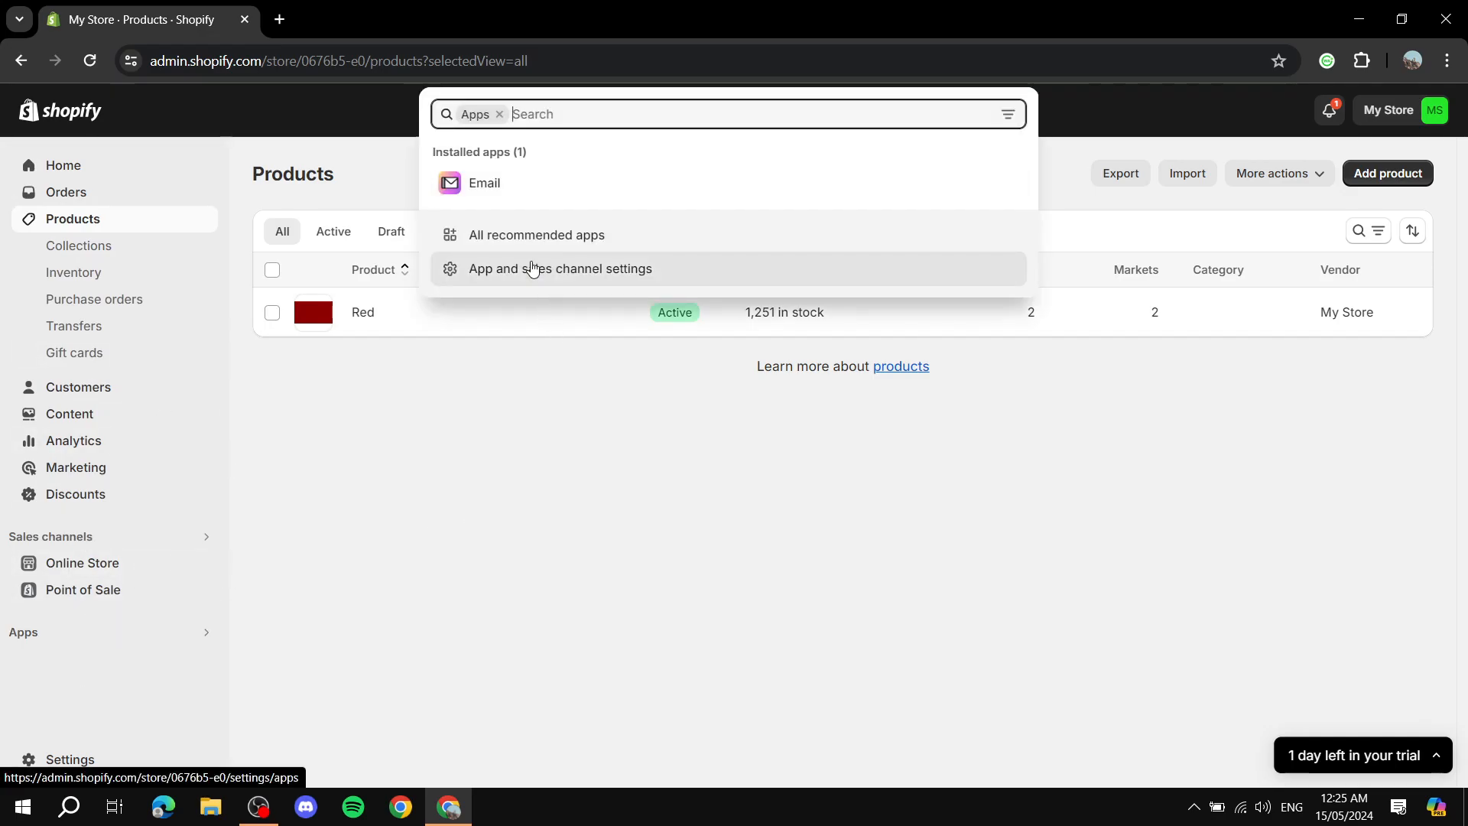
pyautogui.click(527, 235)
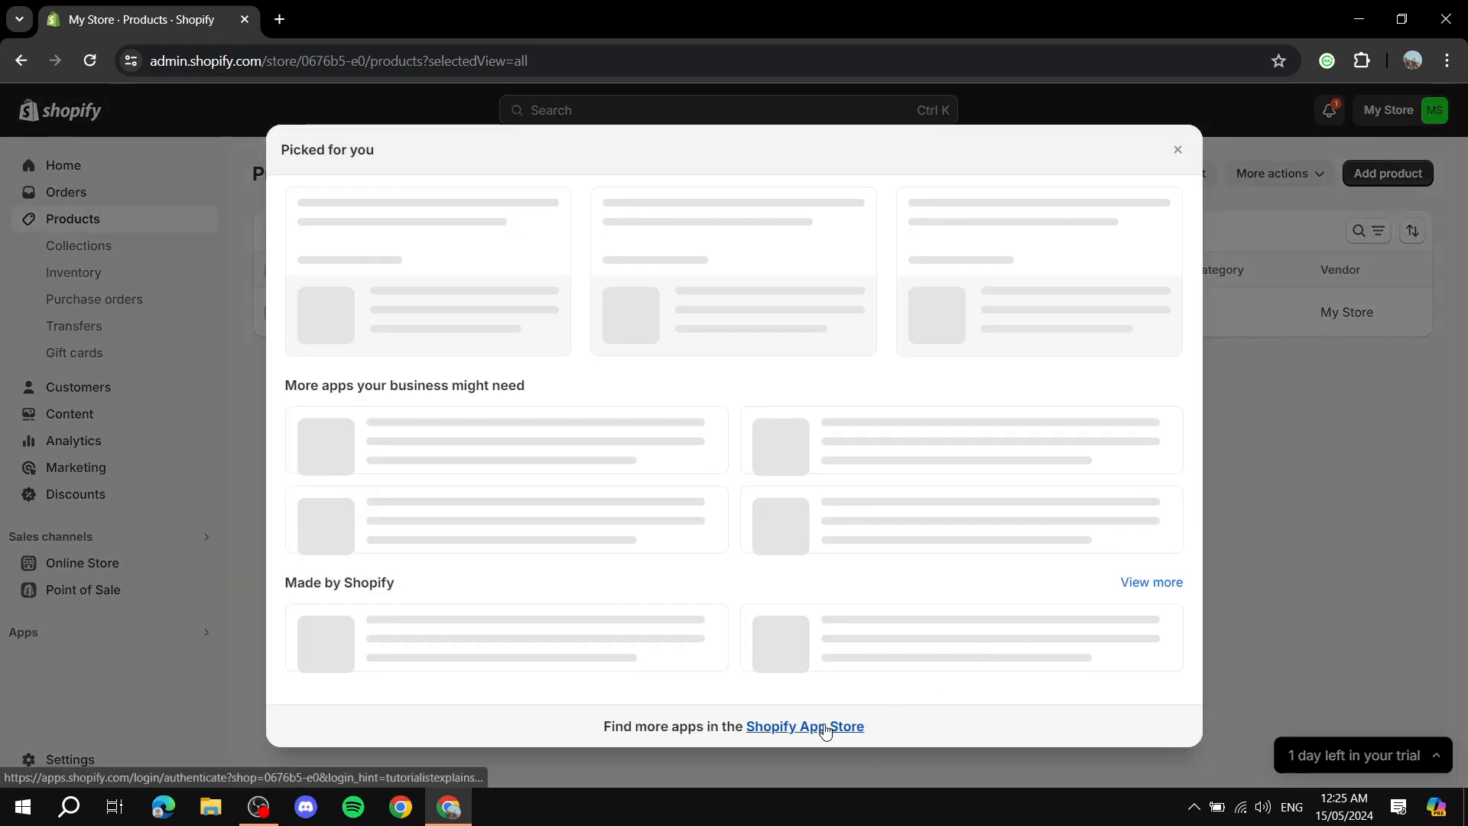
pyautogui.press('Escape')
pyautogui.click(95, 565)
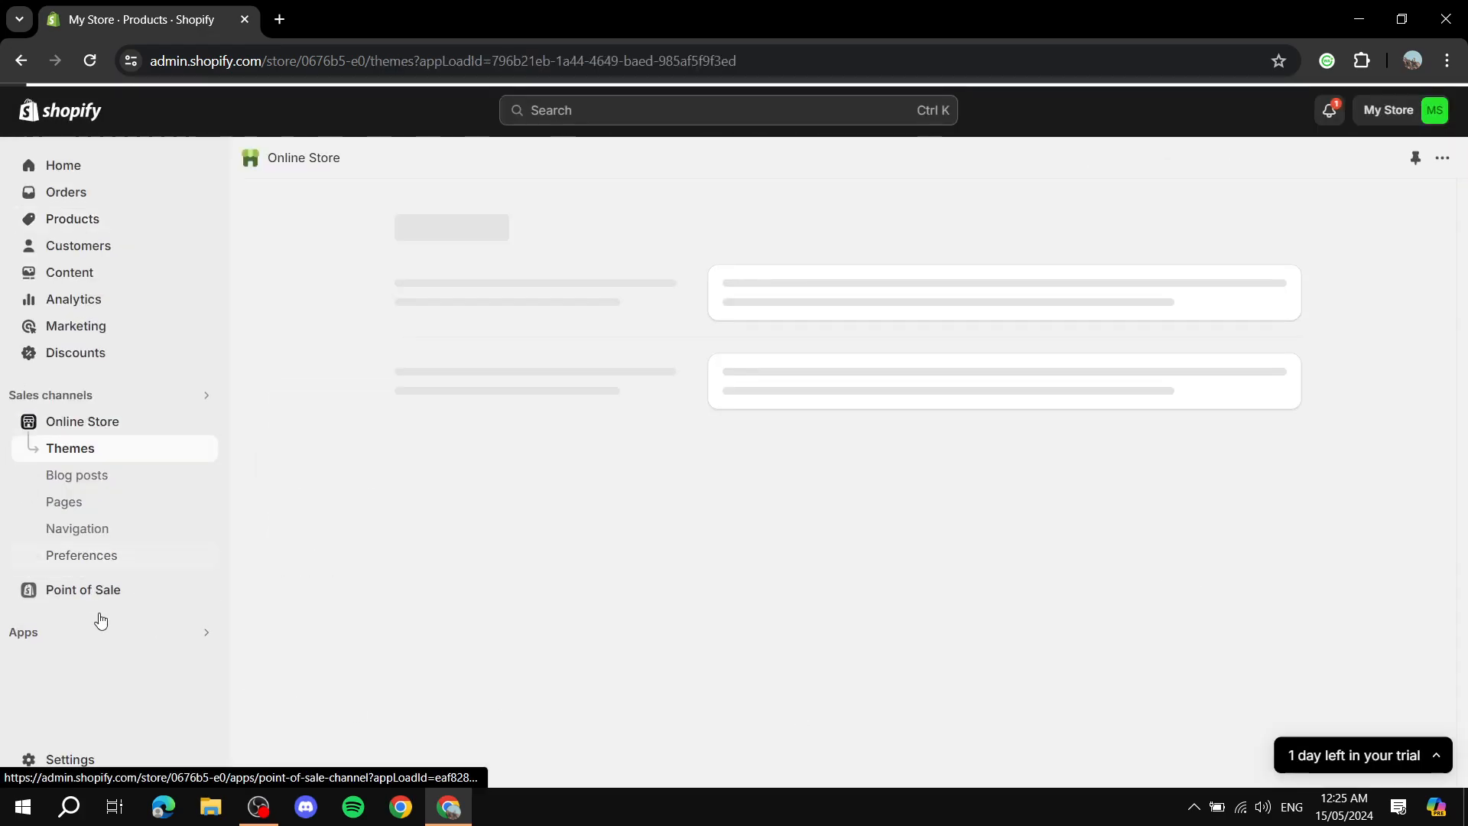
# - Open the Shopify App Store from the store admin's recommended apps
pyautogui.click(76, 641)
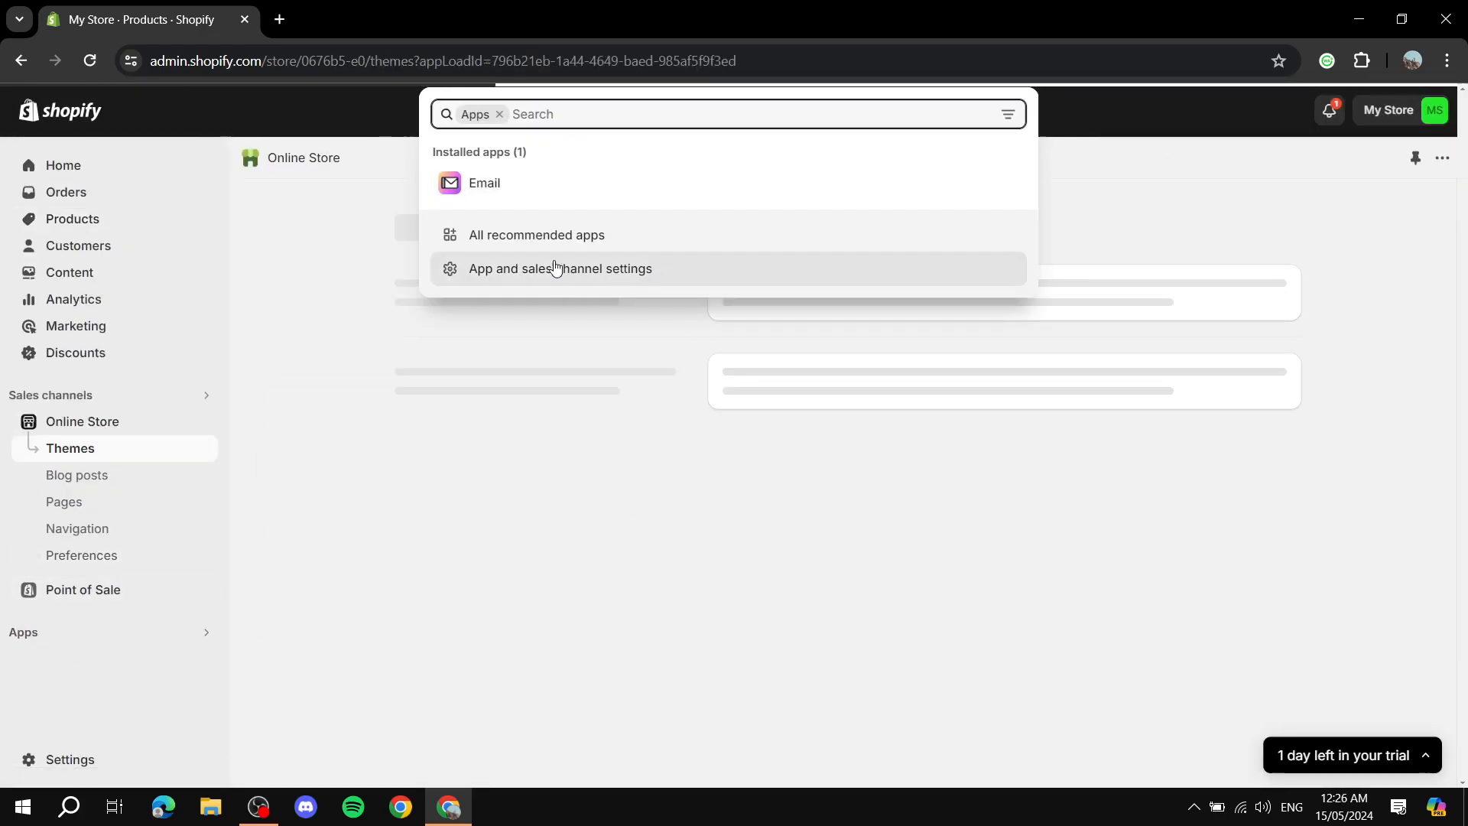
pyautogui.click(537, 235)
pyautogui.click(818, 699)
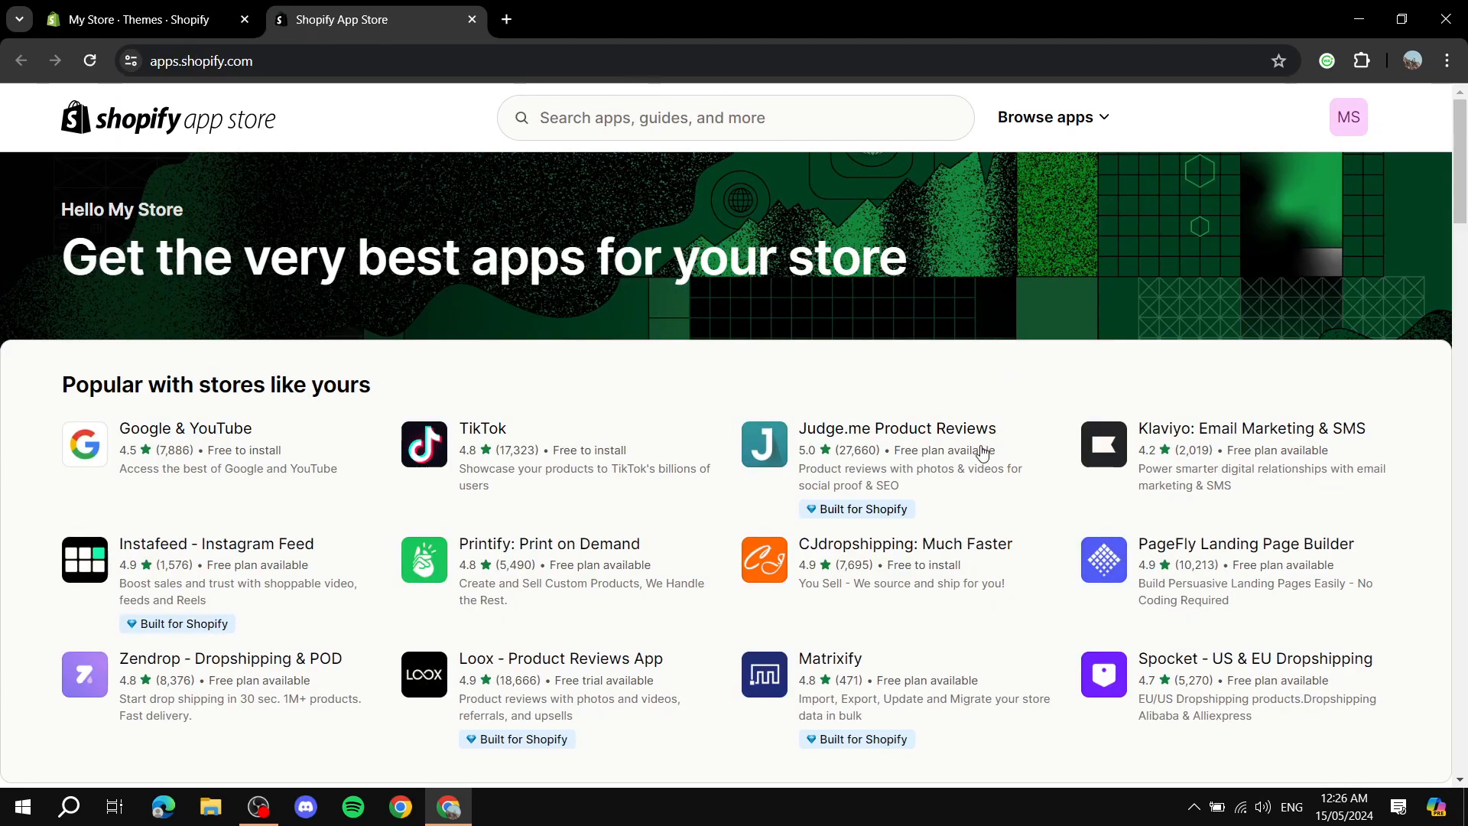
pyautogui.moveTo(55, 392); pyautogui.dragTo(541, 375)
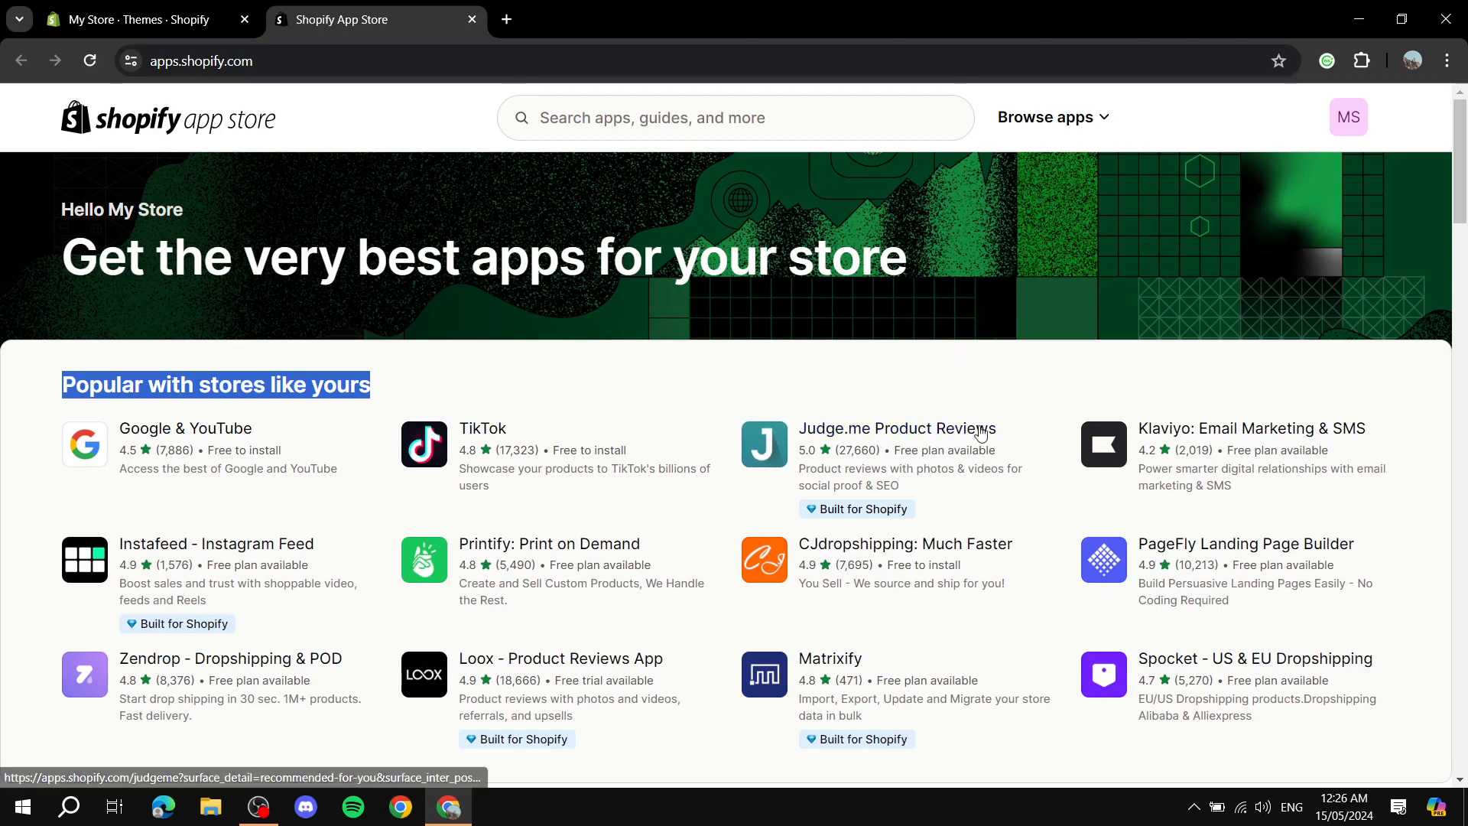
pyautogui.click(610, 123)
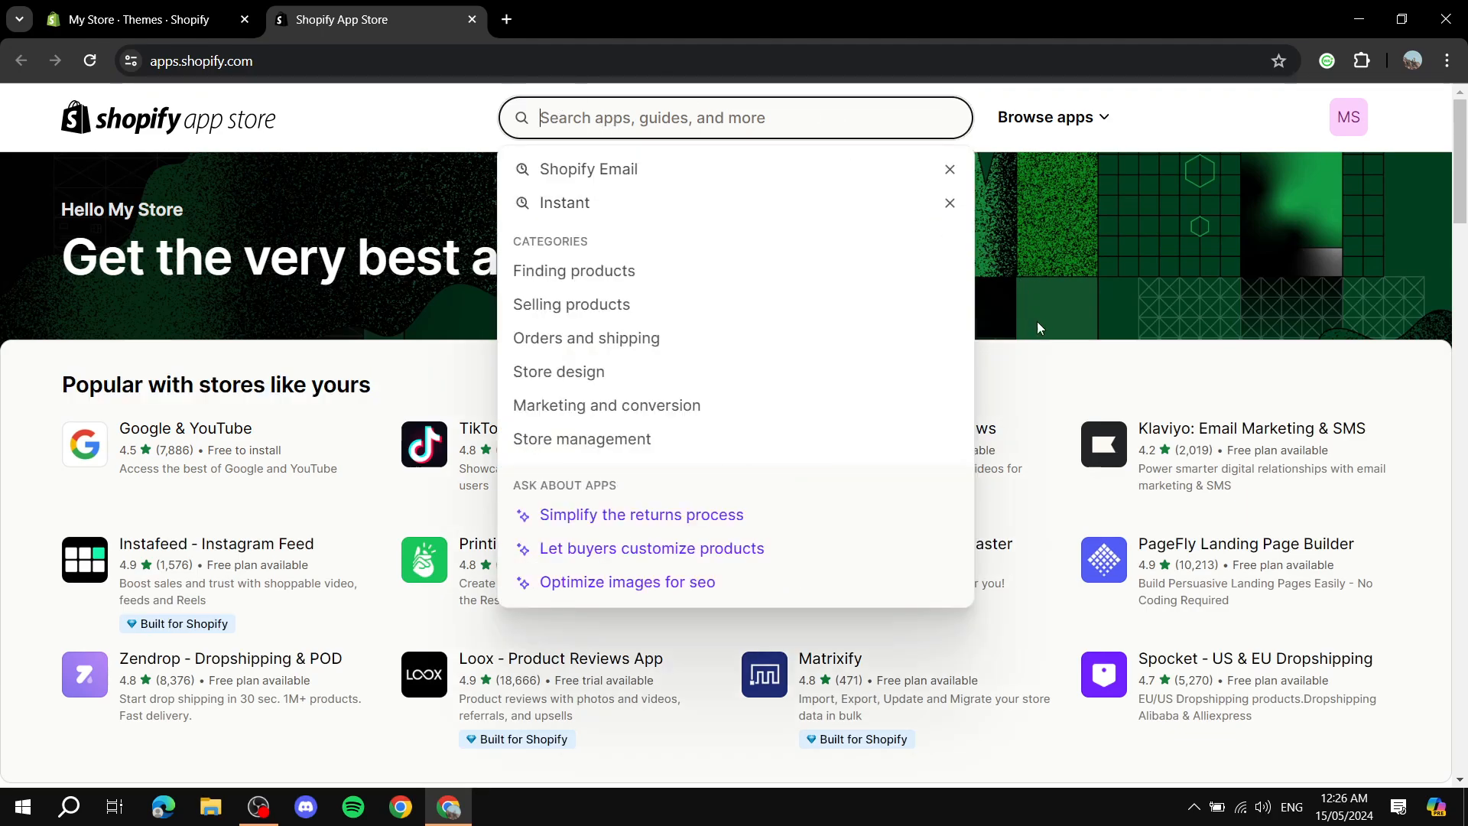
pyautogui.click(1043, 357)
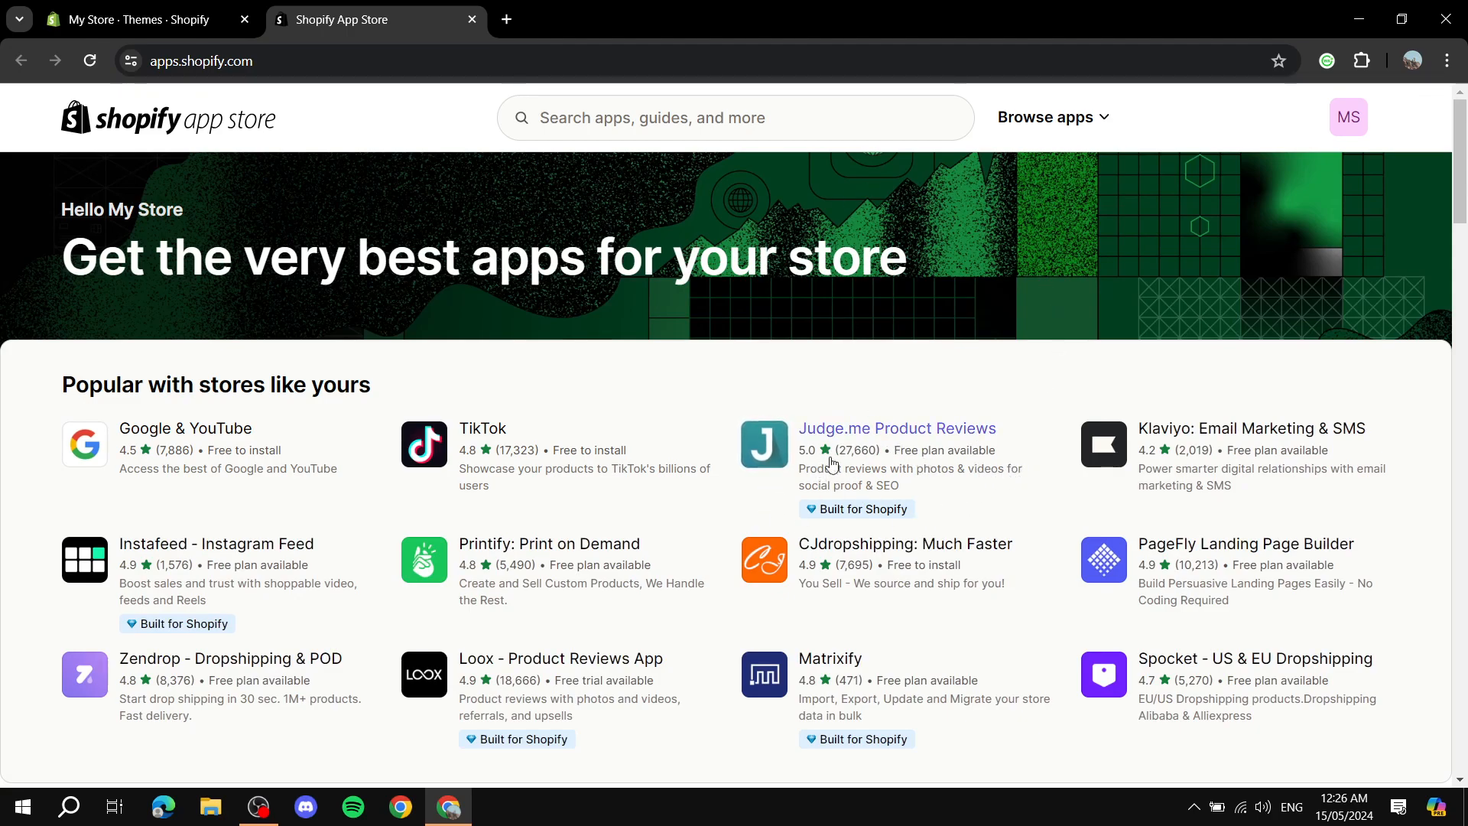
# - Open the Judge.me Product Reviews app listing and look over its description and pricing plans
pyautogui.click(920, 442)
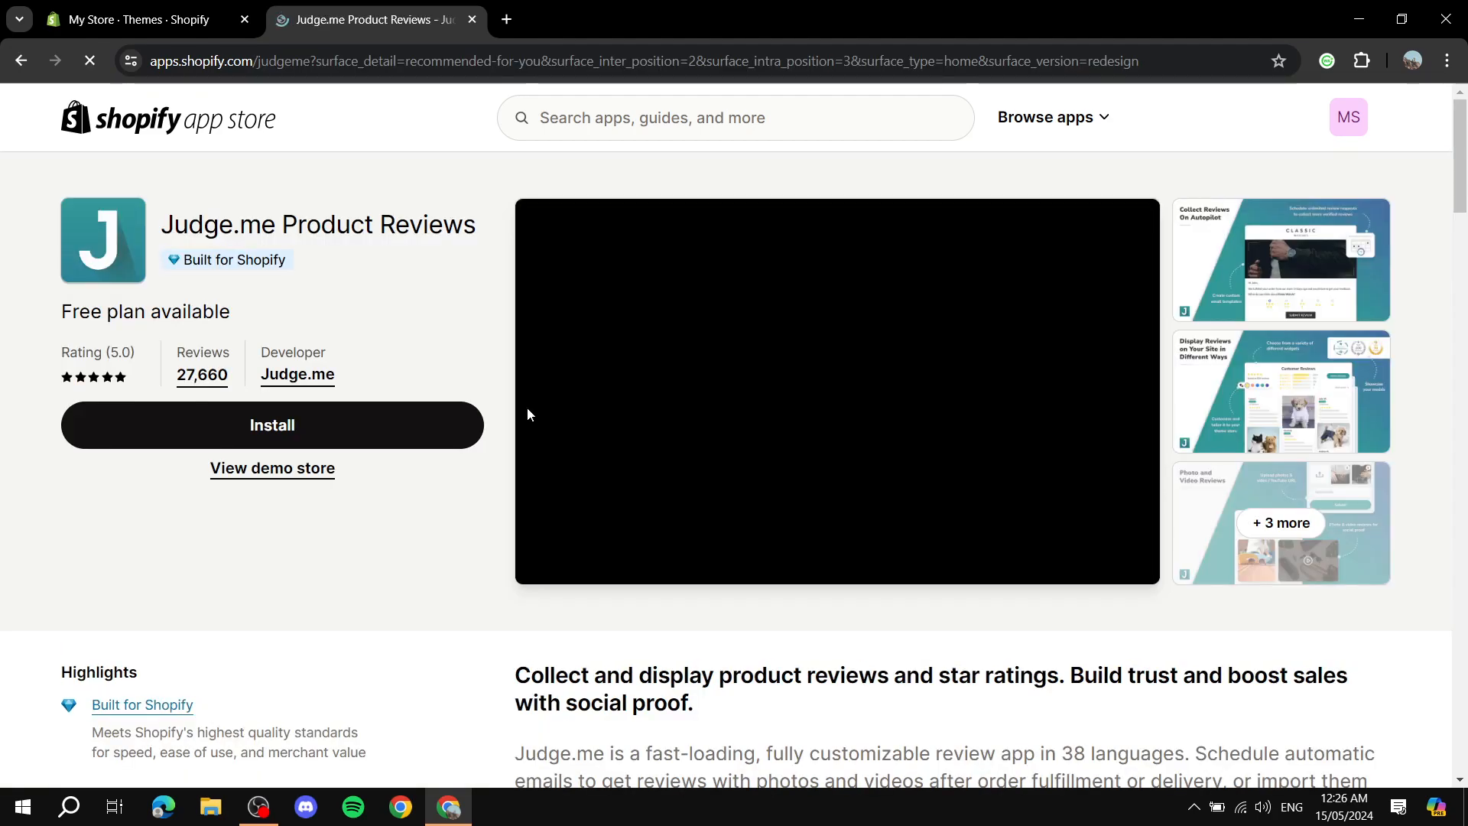
pyautogui.scroll(-15, 514, 485)
pyautogui.scroll(5, 649, 361)
pyautogui.scroll(-5, 173, 428)
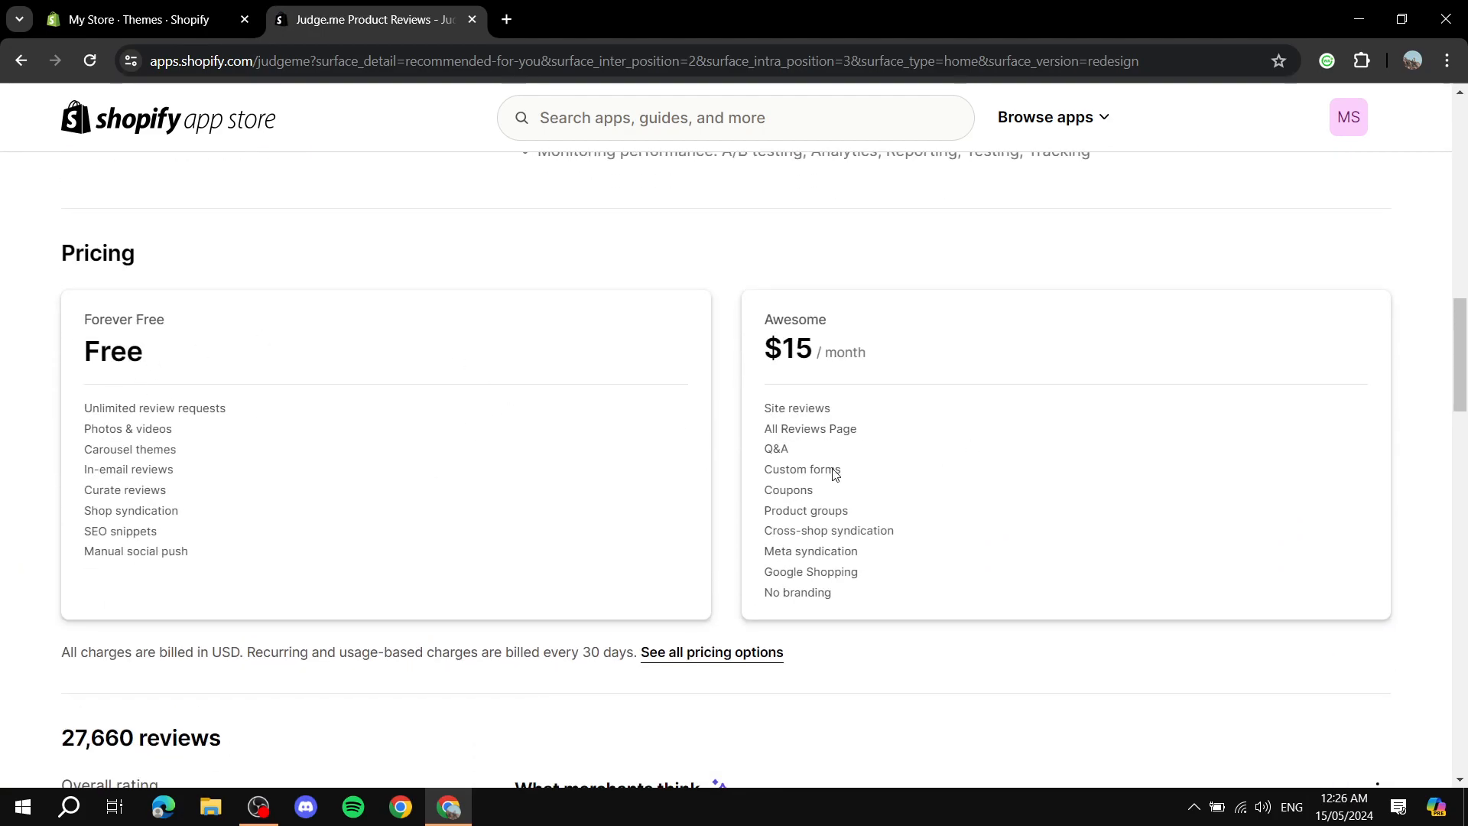
pyautogui.scroll(15, 740, 477)
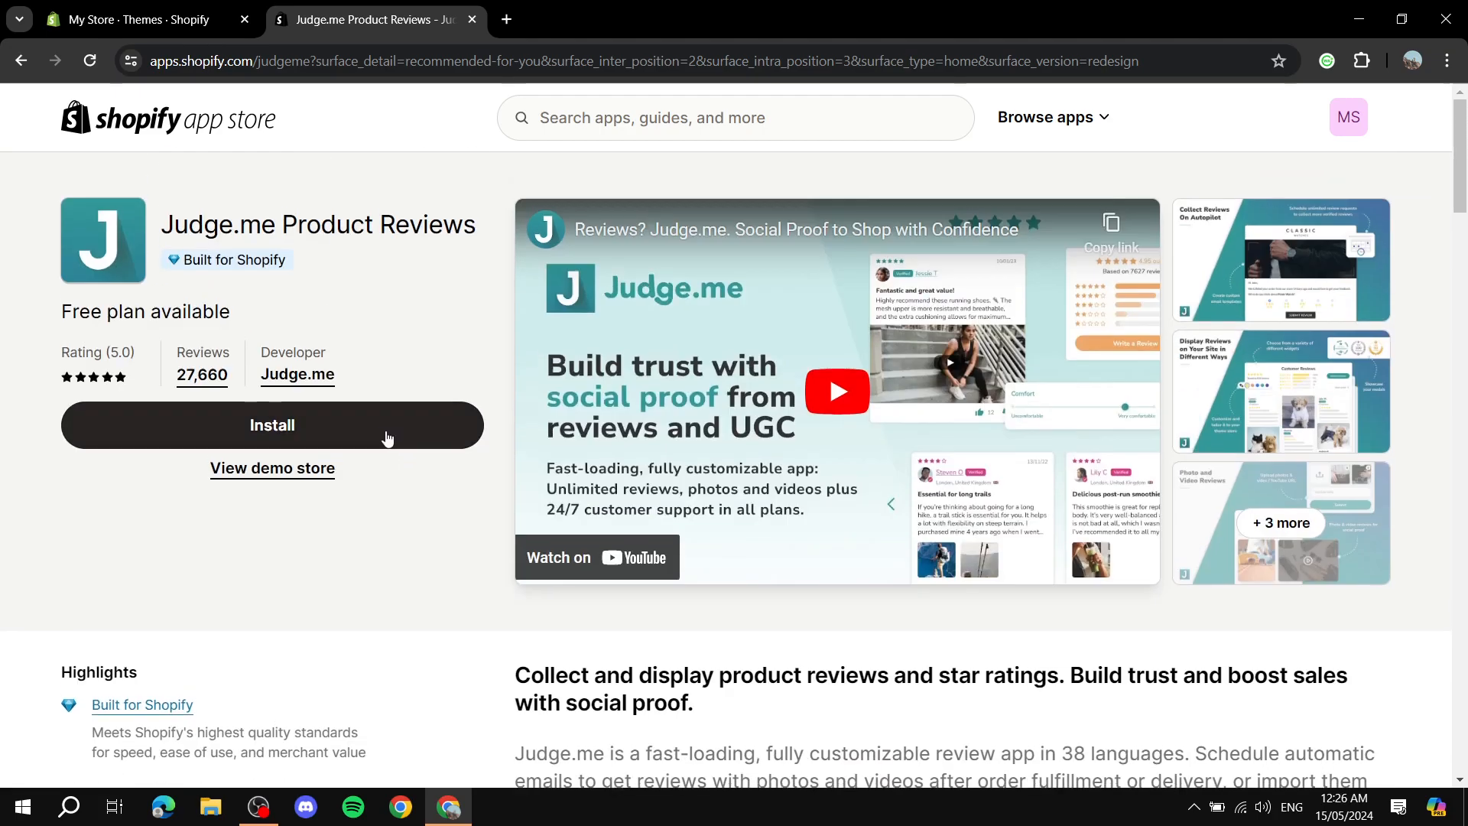
# - Install the Judge.me Reviews app on the store, approving its data access, and collapse the trial notice
pyautogui.click(268, 426)
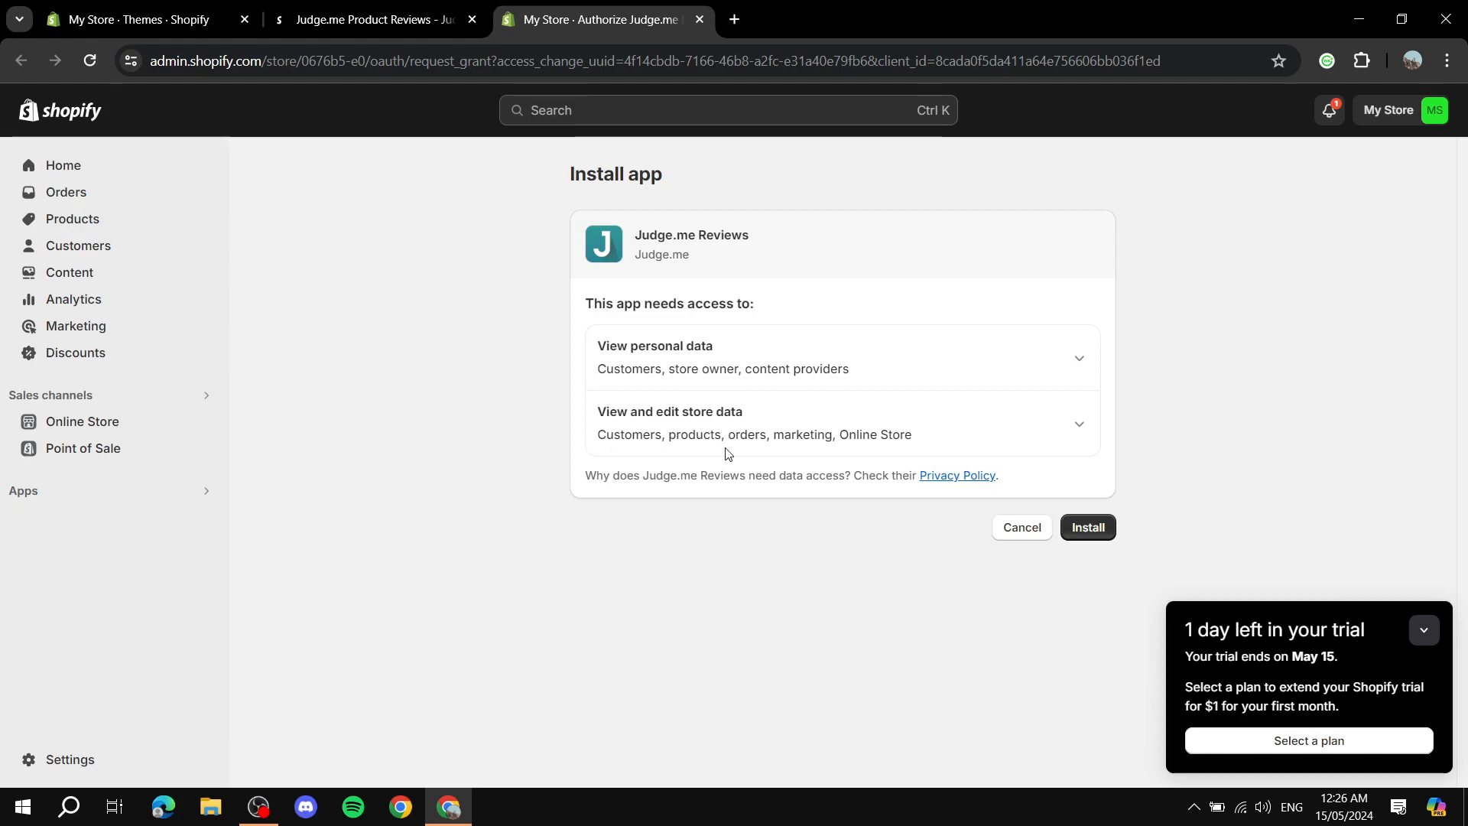
pyautogui.click(1424, 636)
pyautogui.click(1092, 527)
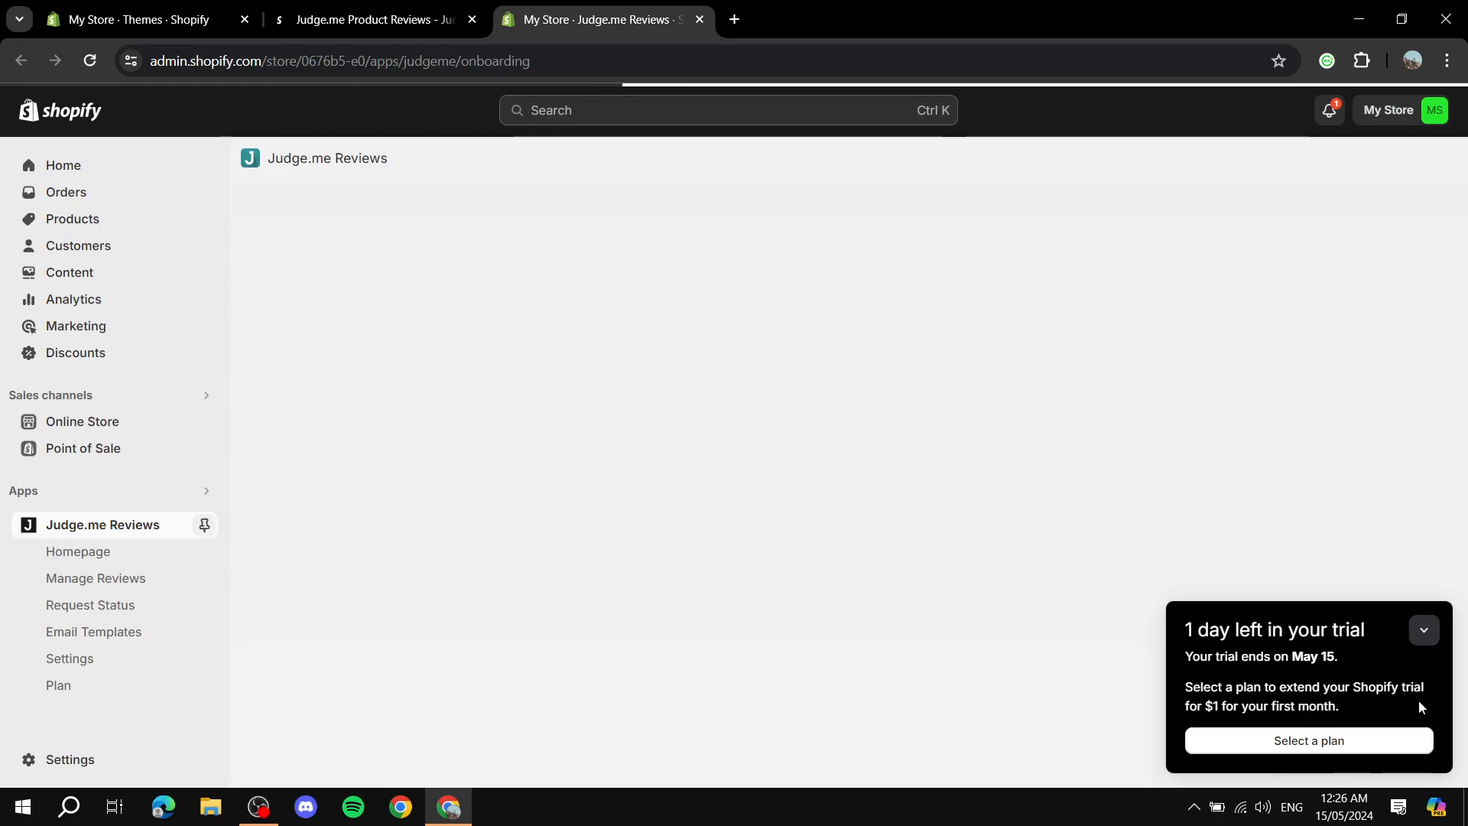
pyautogui.click(1423, 638)
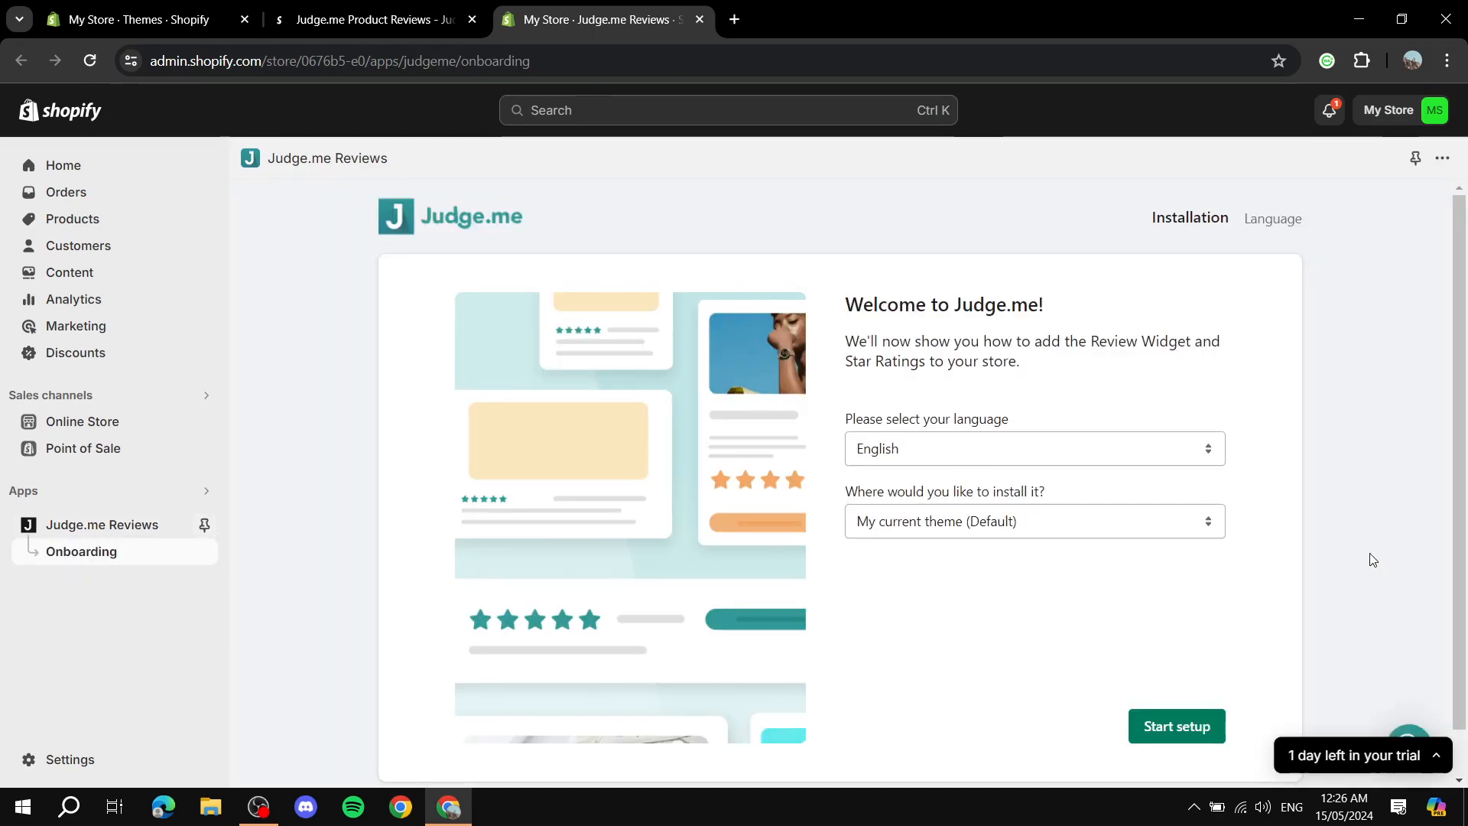
pyautogui.click(466, 4)
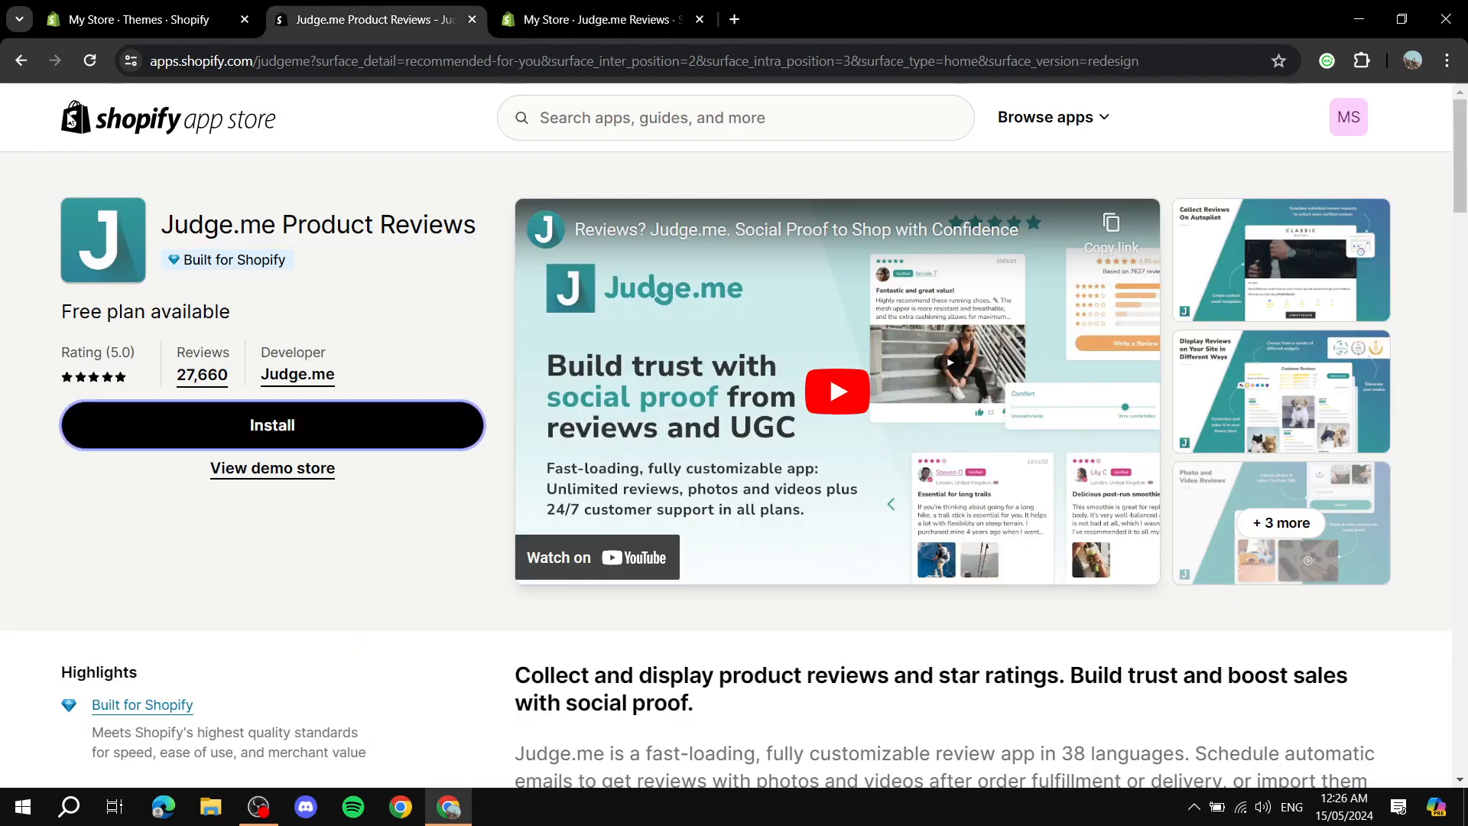
pyautogui.click(584, 6)
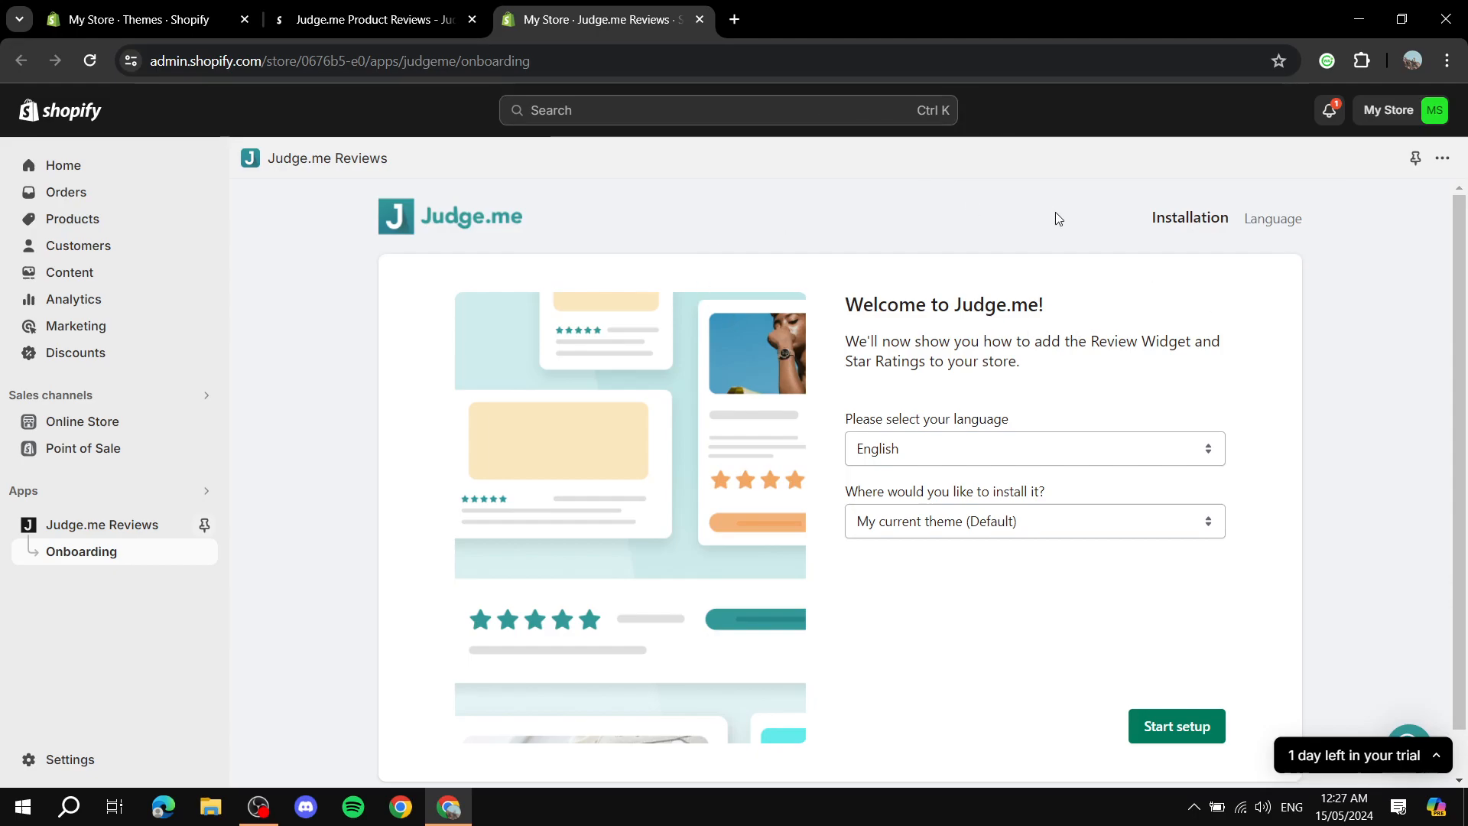
pyautogui.moveTo(853, 306); pyautogui.dragTo(1065, 318)
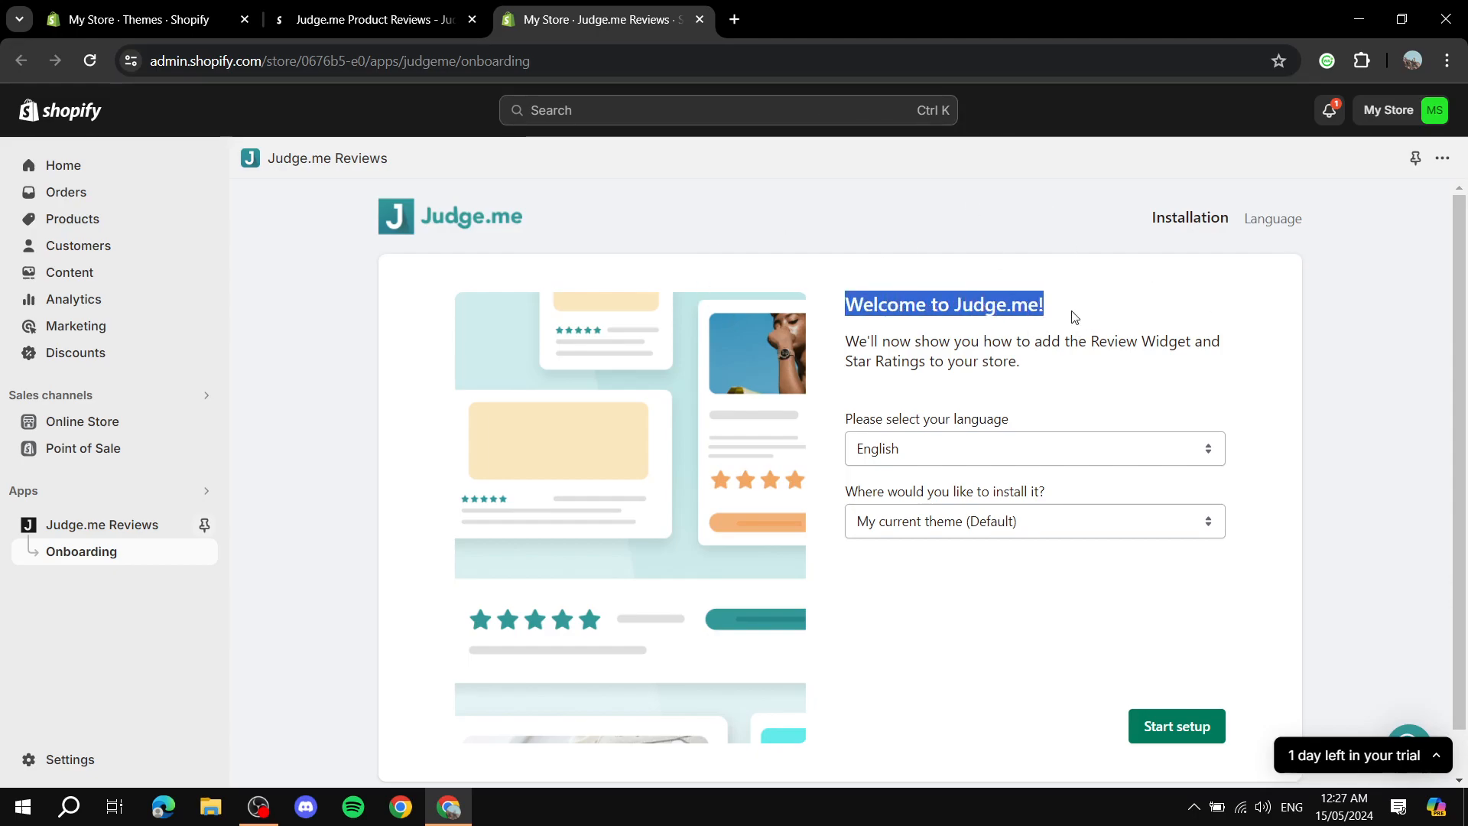
pyautogui.click(897, 367)
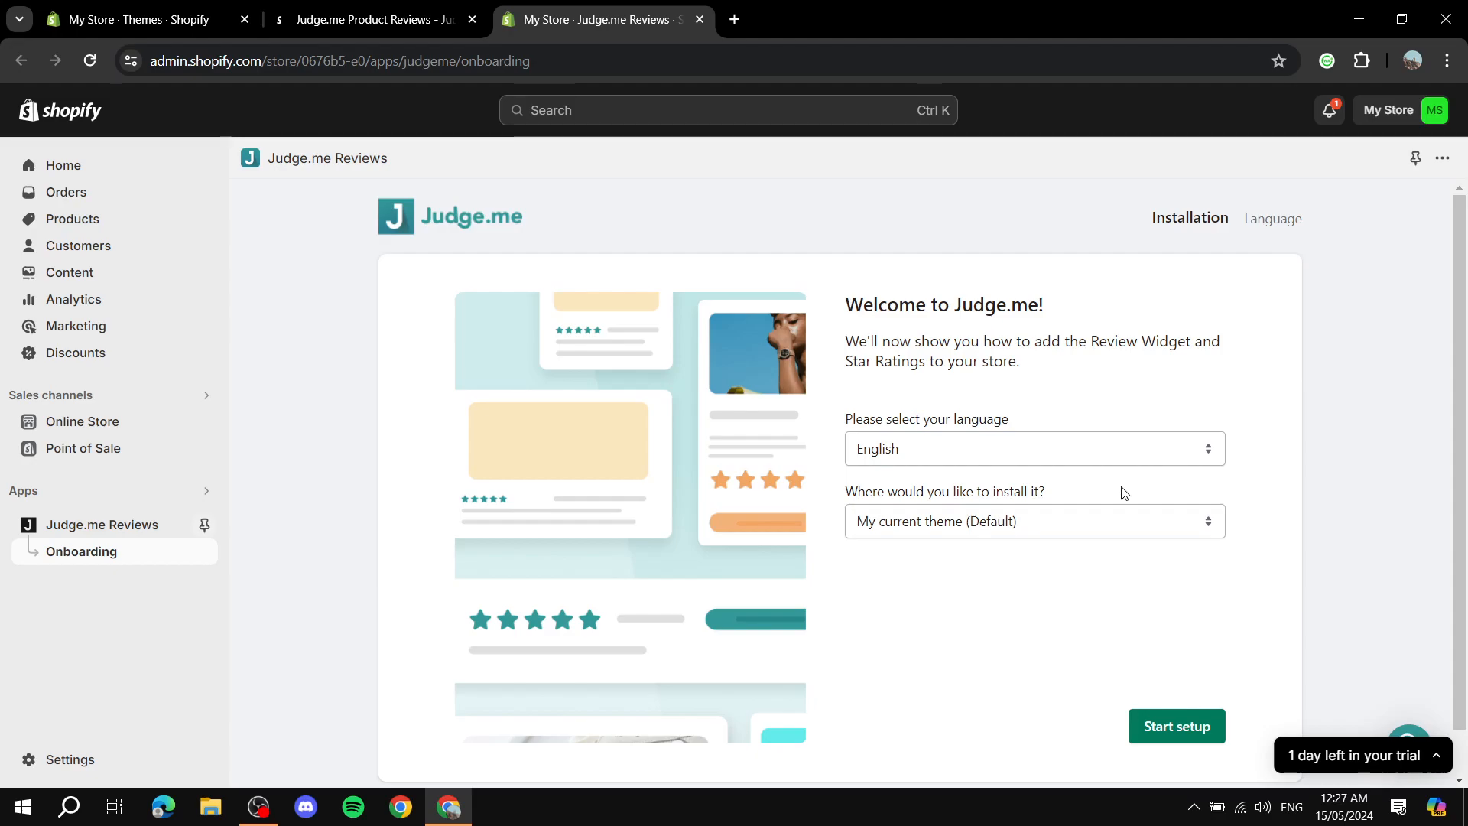
# - Start the Judge.me setup with the current theme (Default) as the install location
pyautogui.click(1100, 520)
pyautogui.click(1101, 520)
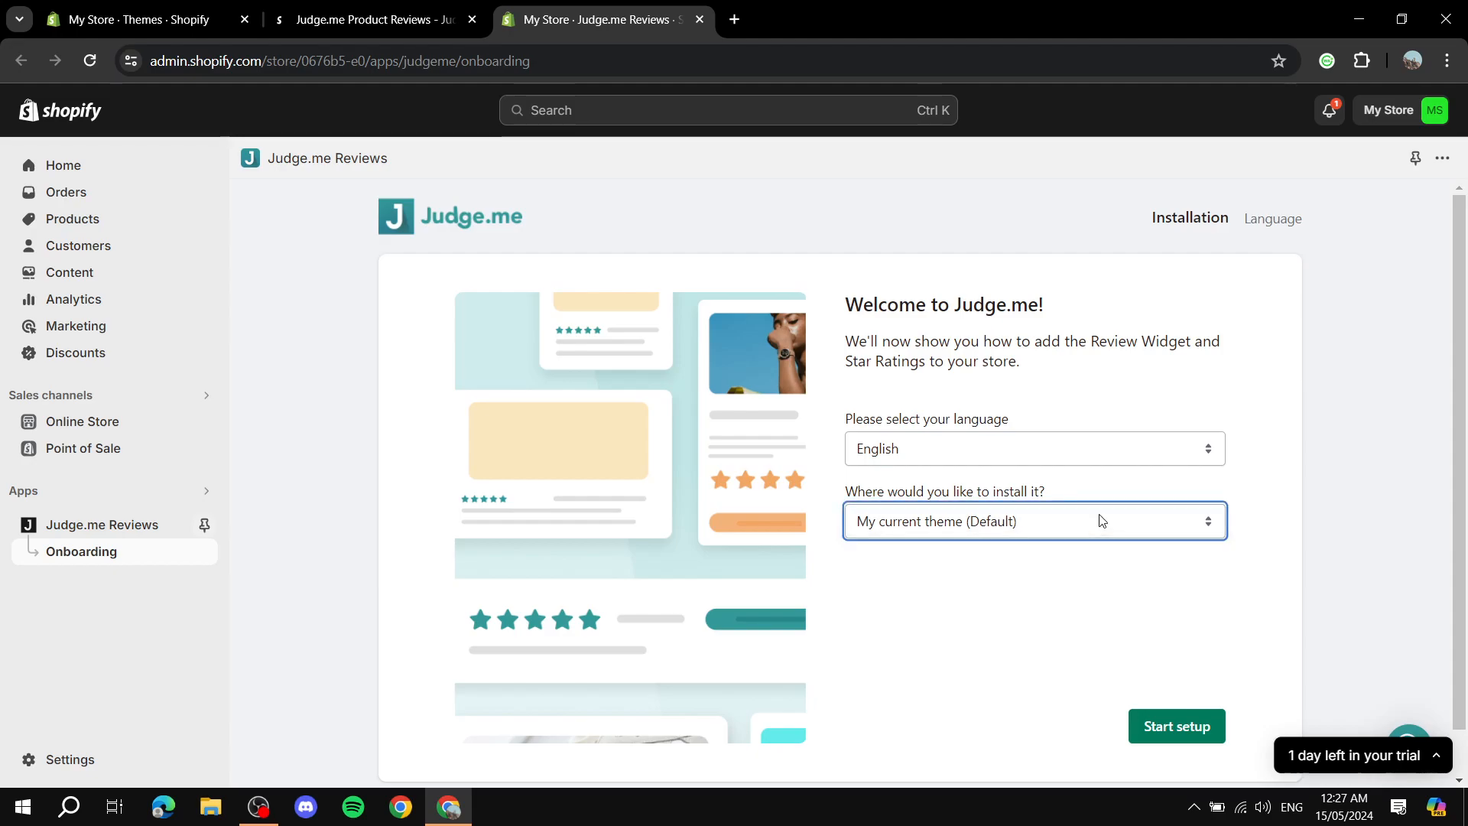
pyautogui.click(1179, 728)
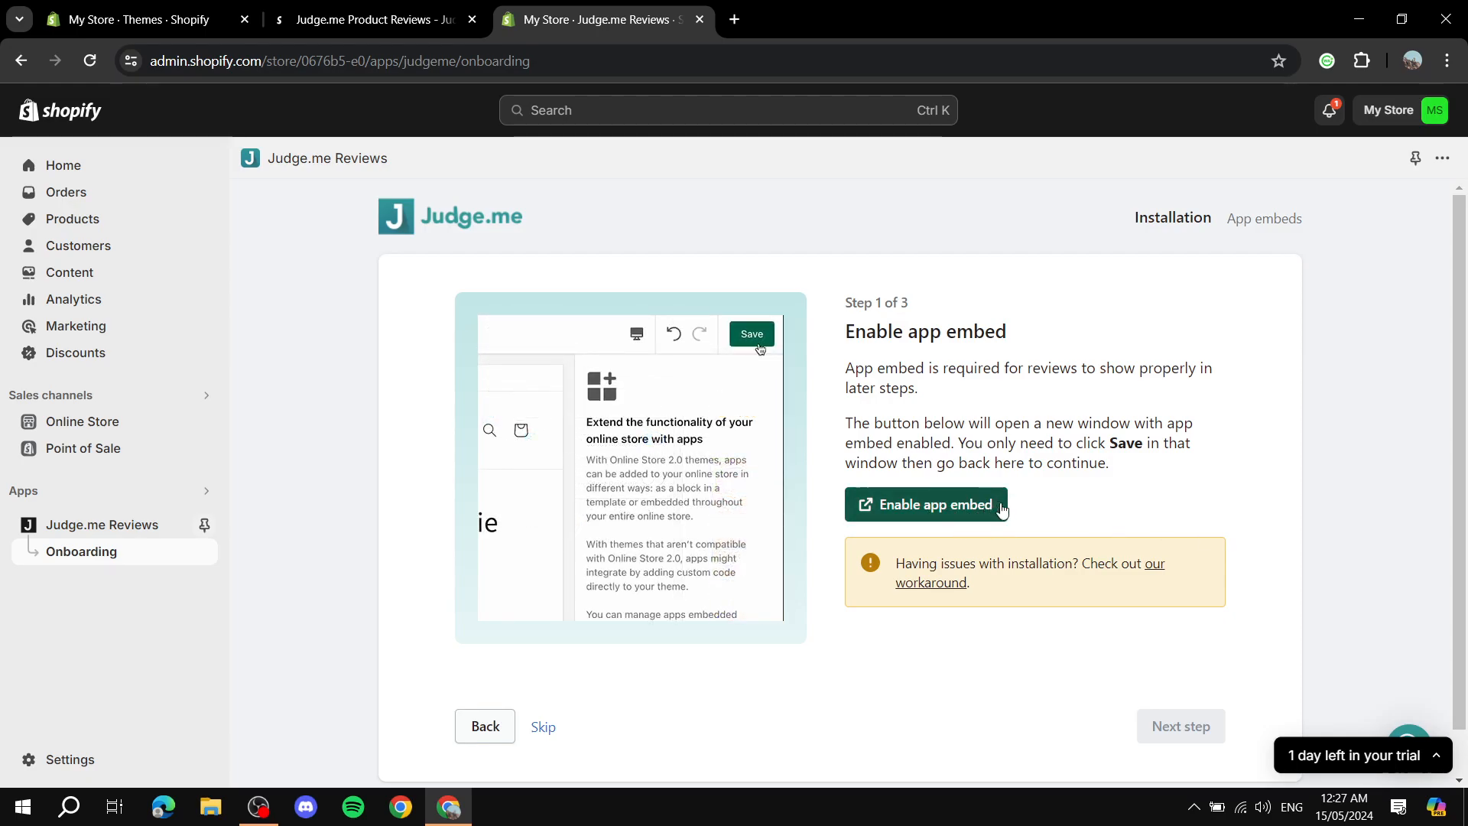
# - Enable the Judge.me app embed in the Dawn theme and save the theme
pyautogui.click(936, 502)
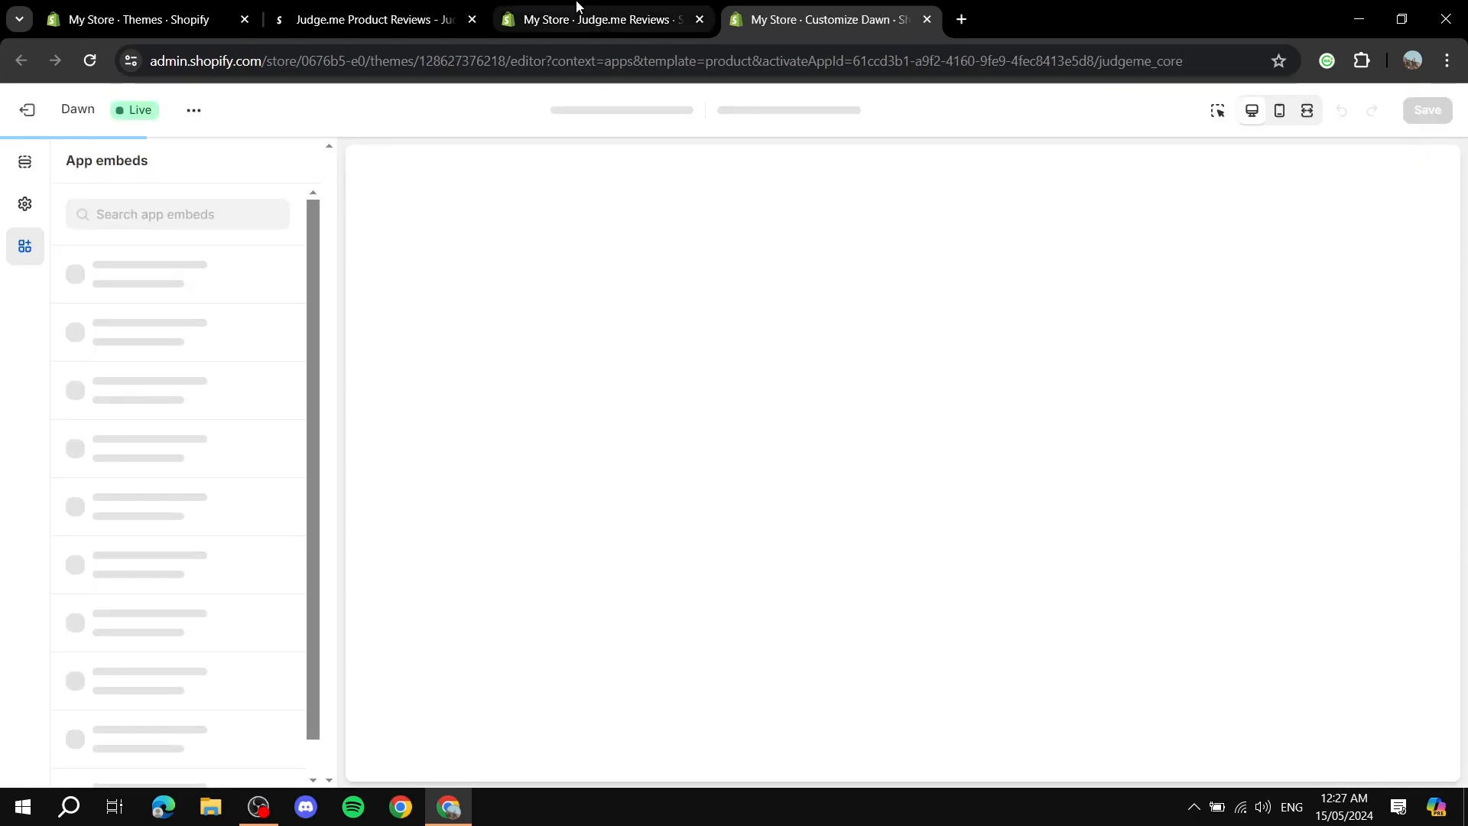
pyautogui.click(604, 19)
pyautogui.click(853, 8)
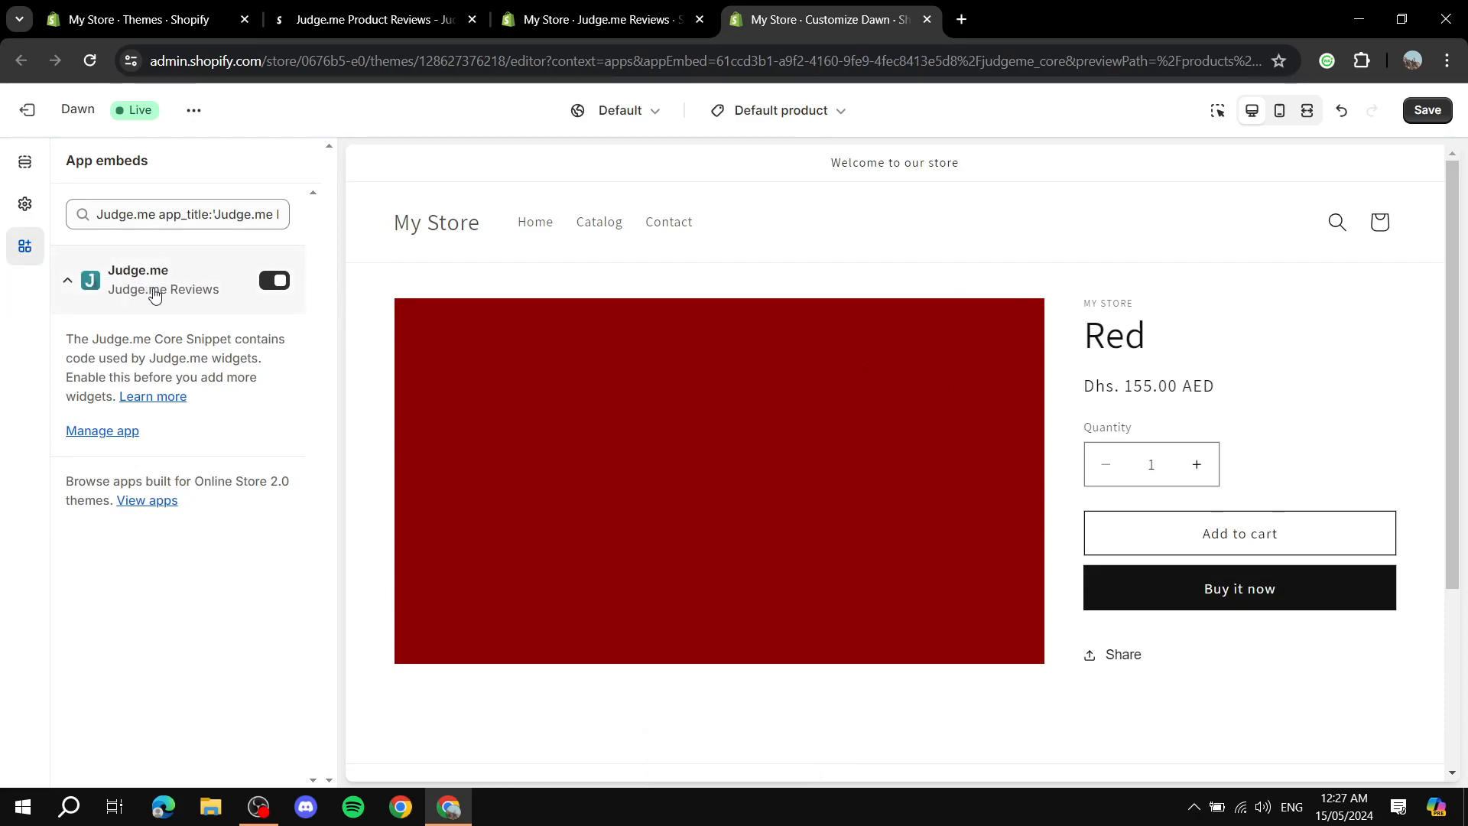
pyautogui.click(278, 281)
pyautogui.click(277, 281)
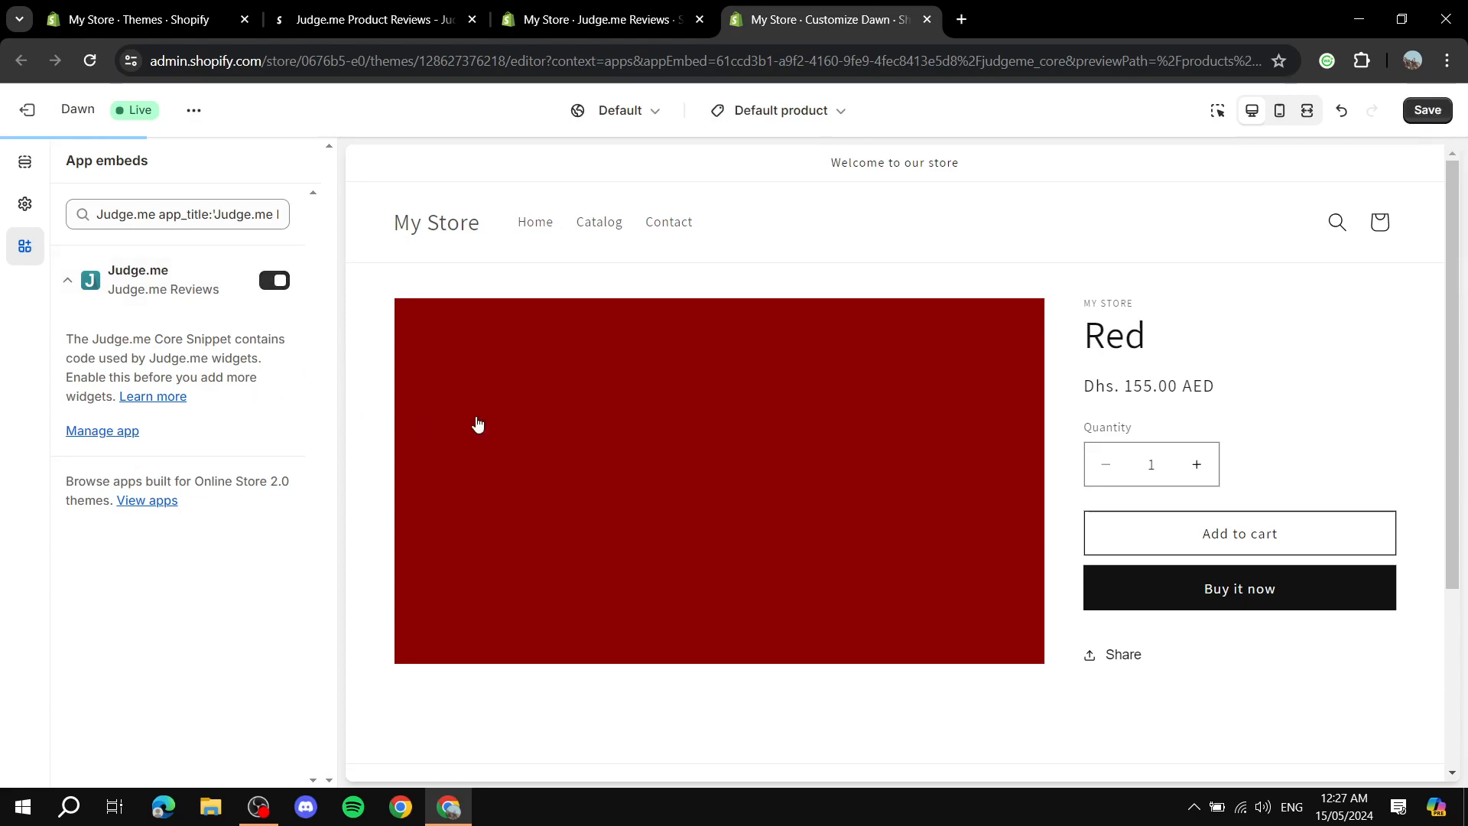
pyautogui.scroll(-3, 1081, 426)
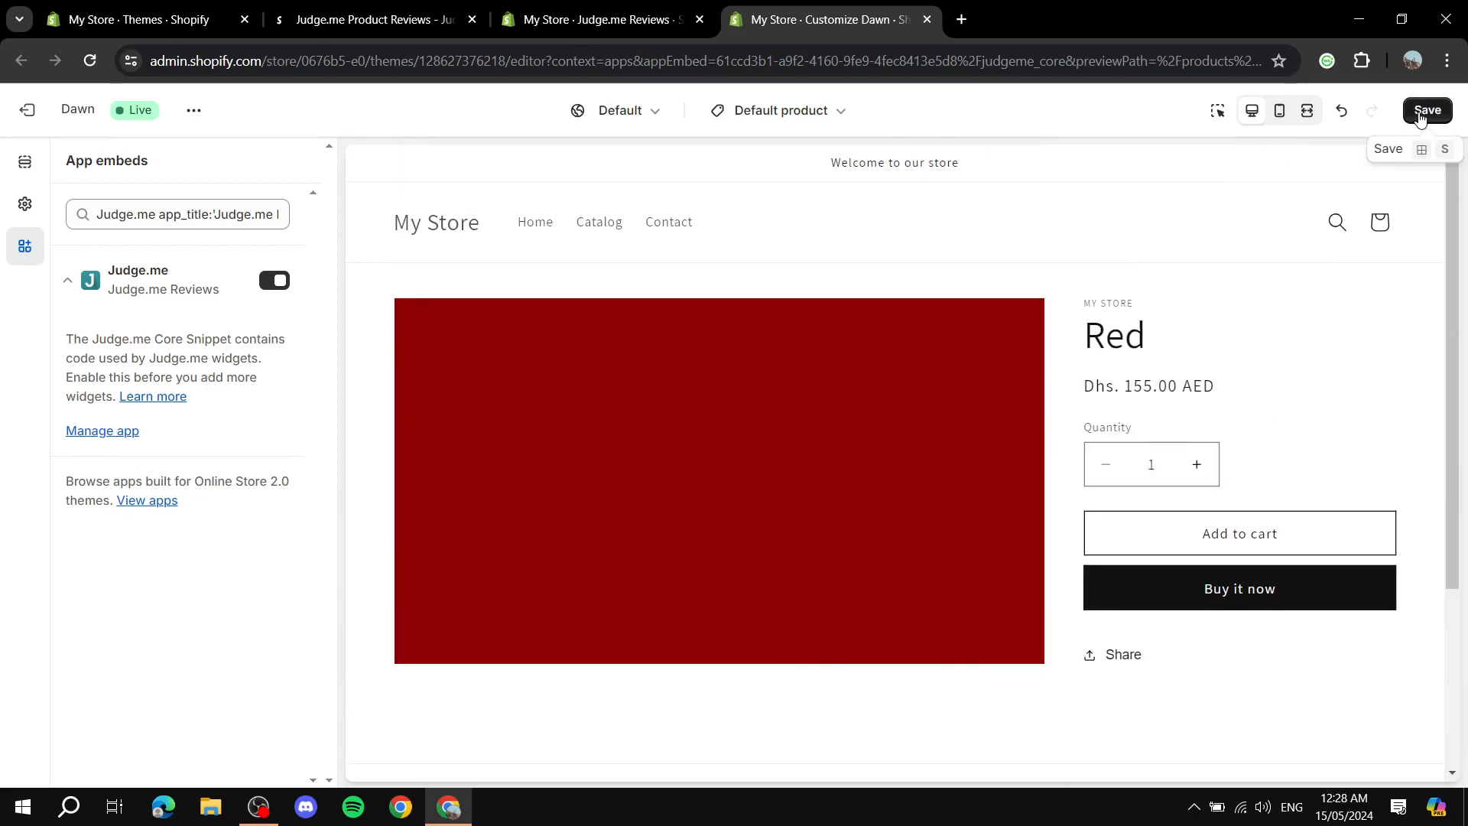
pyautogui.click(1420, 112)
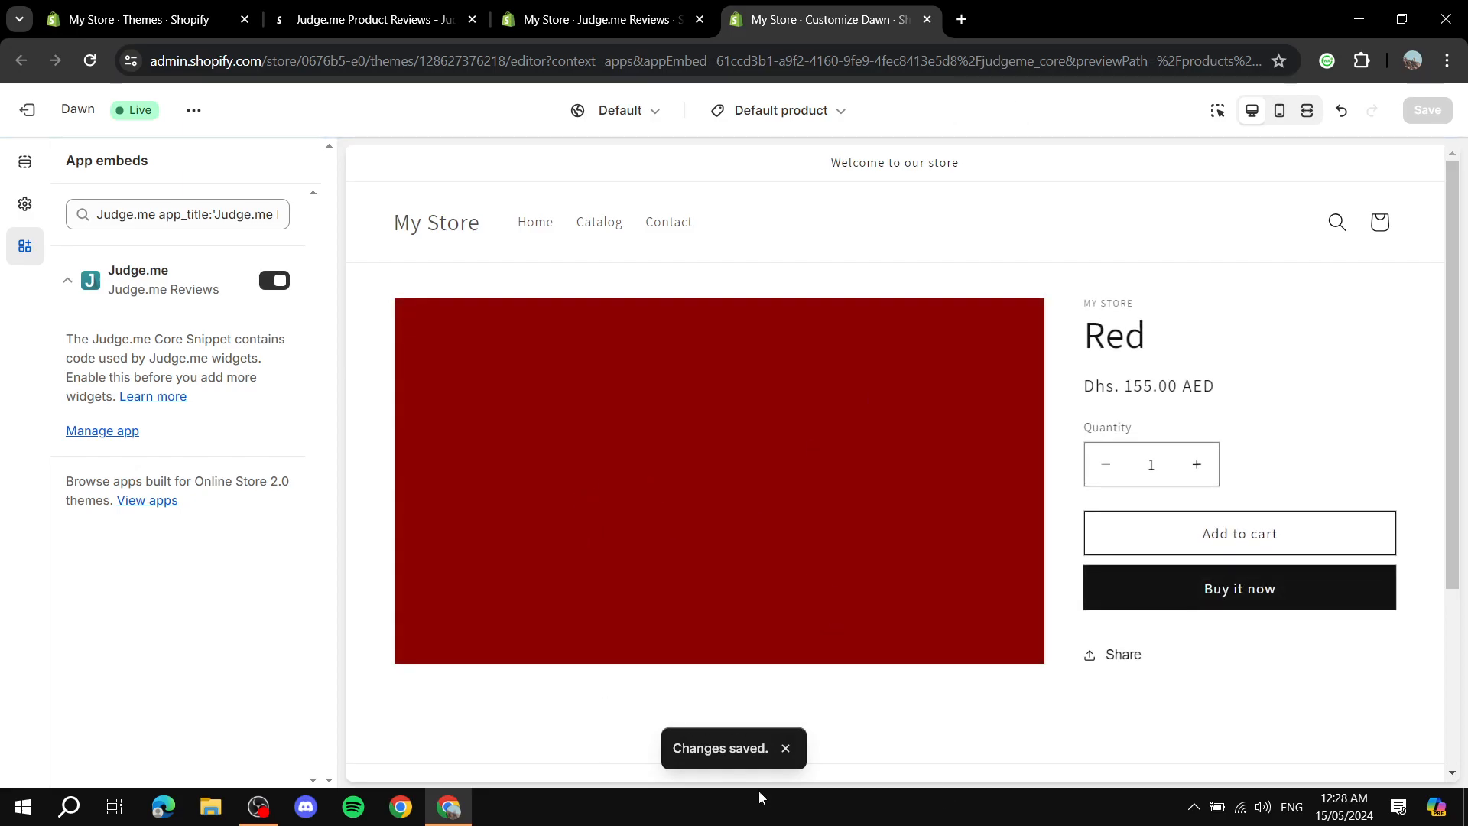
# - Close the theme editor and advance the Judge.me onboarding to the Review Widget installation step
pyautogui.scroll(-4, 887, 608)
pyautogui.scroll(4, 887, 608)
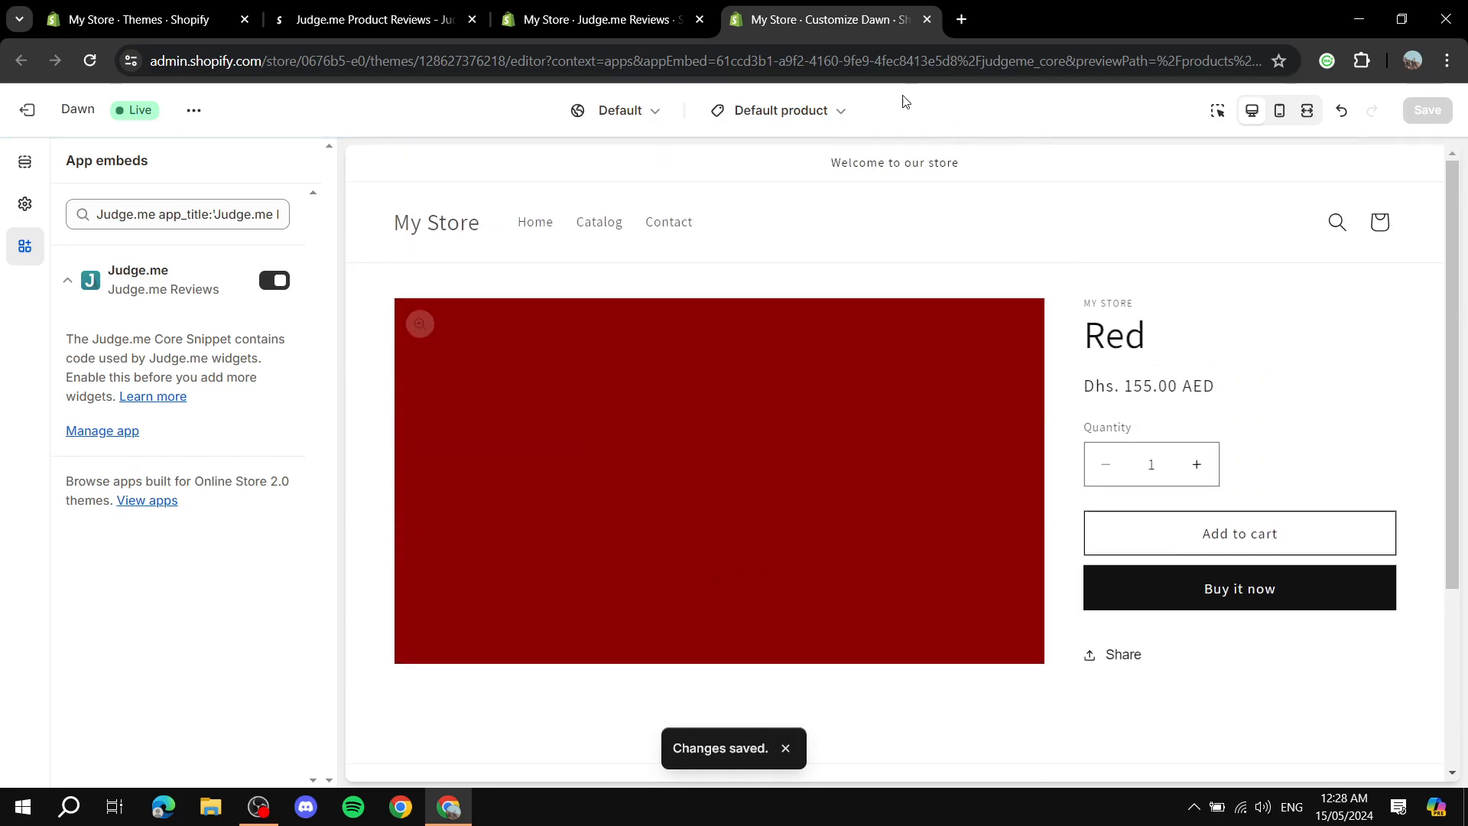
pyautogui.click(929, 20)
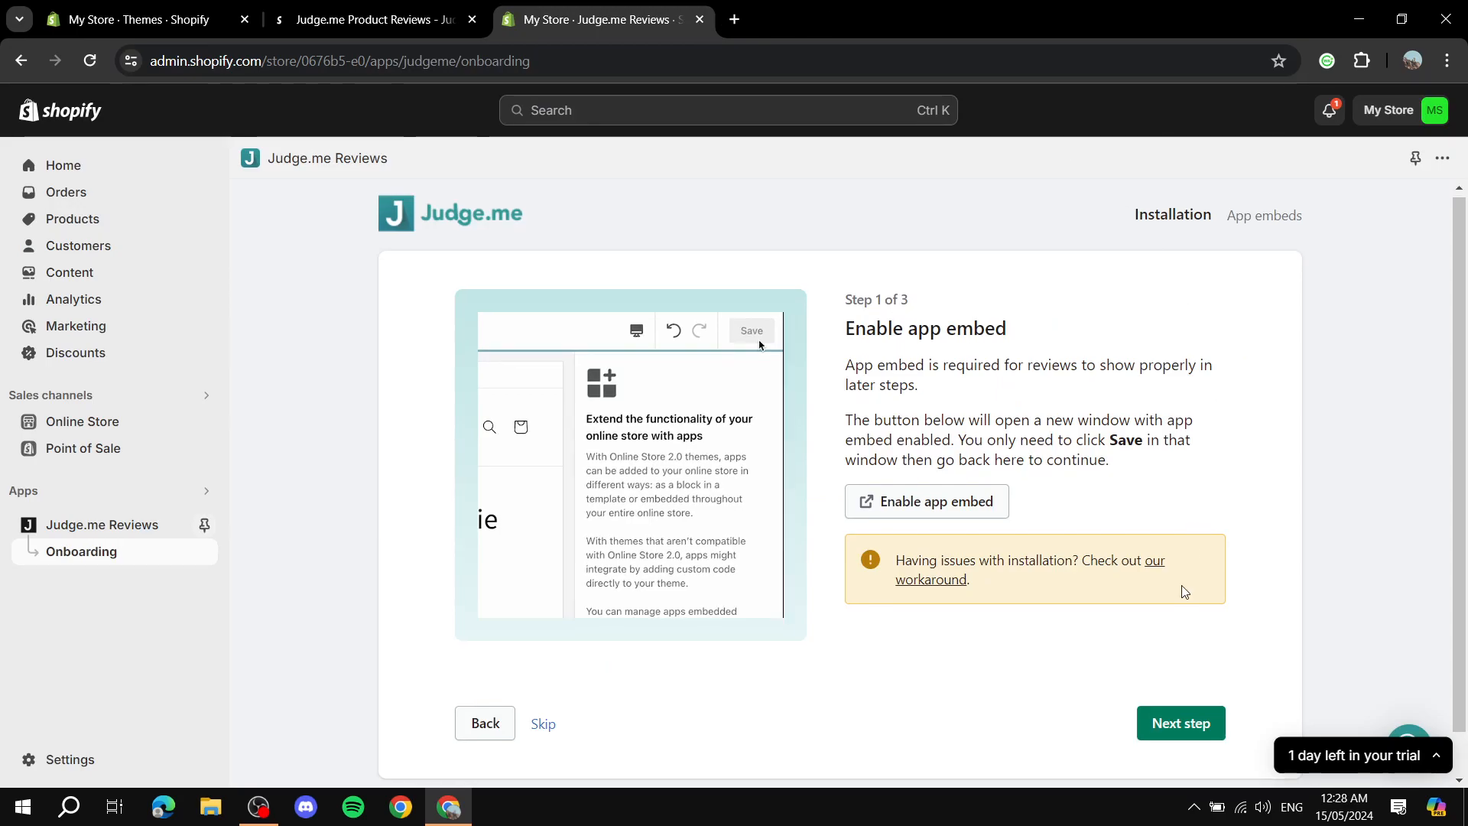
pyautogui.click(1206, 734)
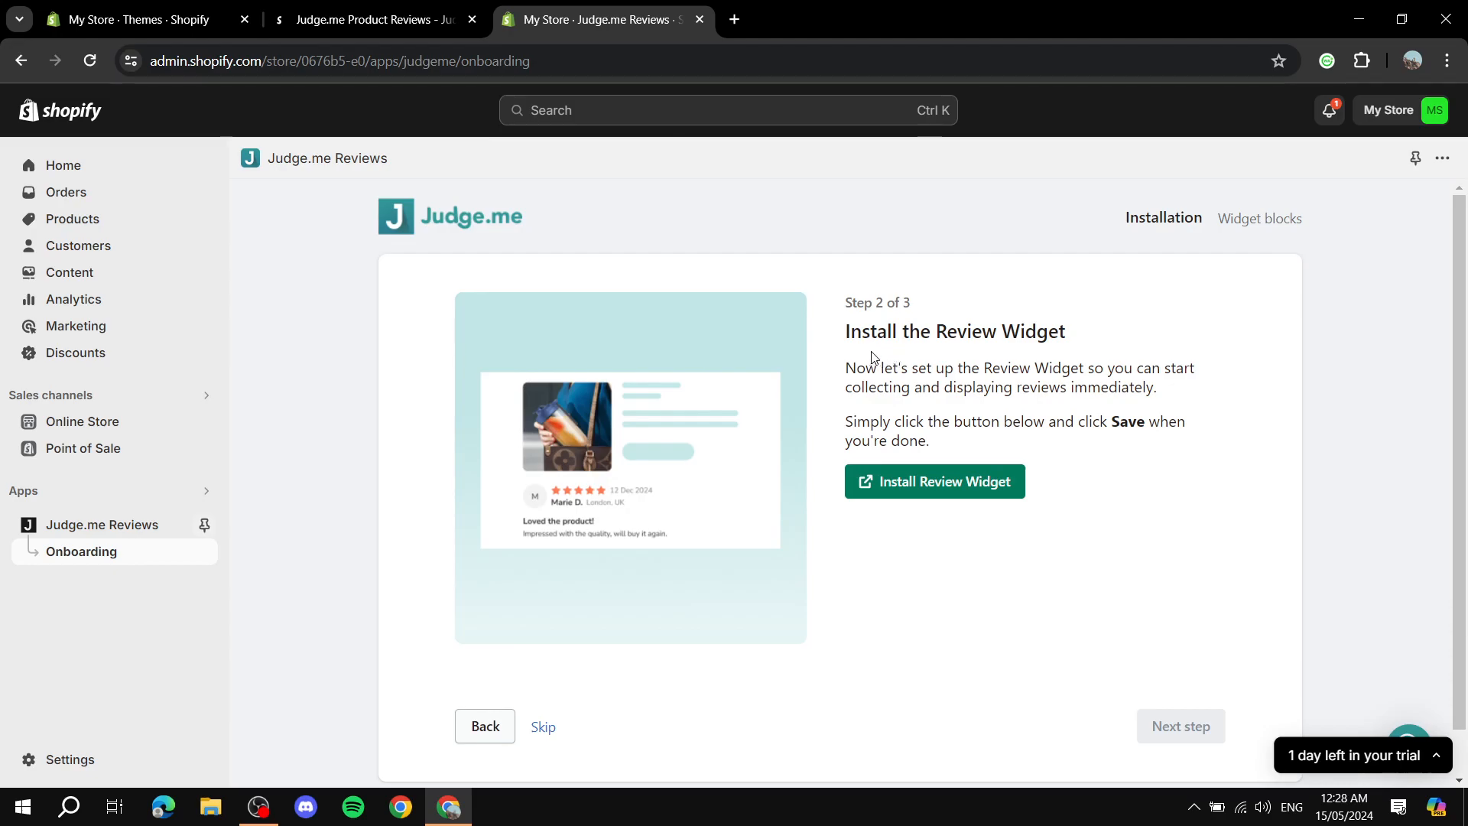
pyautogui.moveTo(856, 335); pyautogui.dragTo(1094, 324)
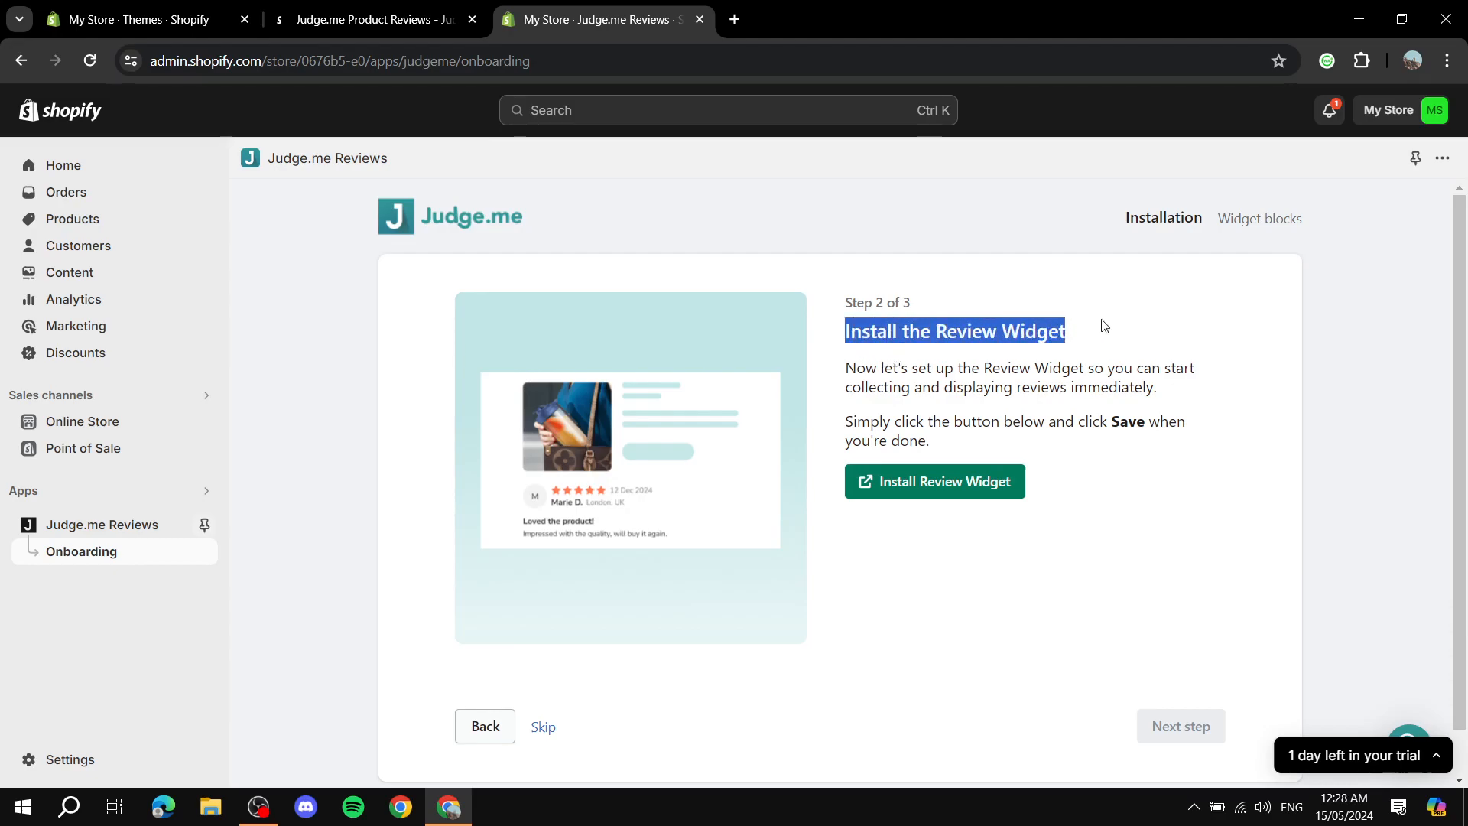
pyautogui.click(1104, 325)
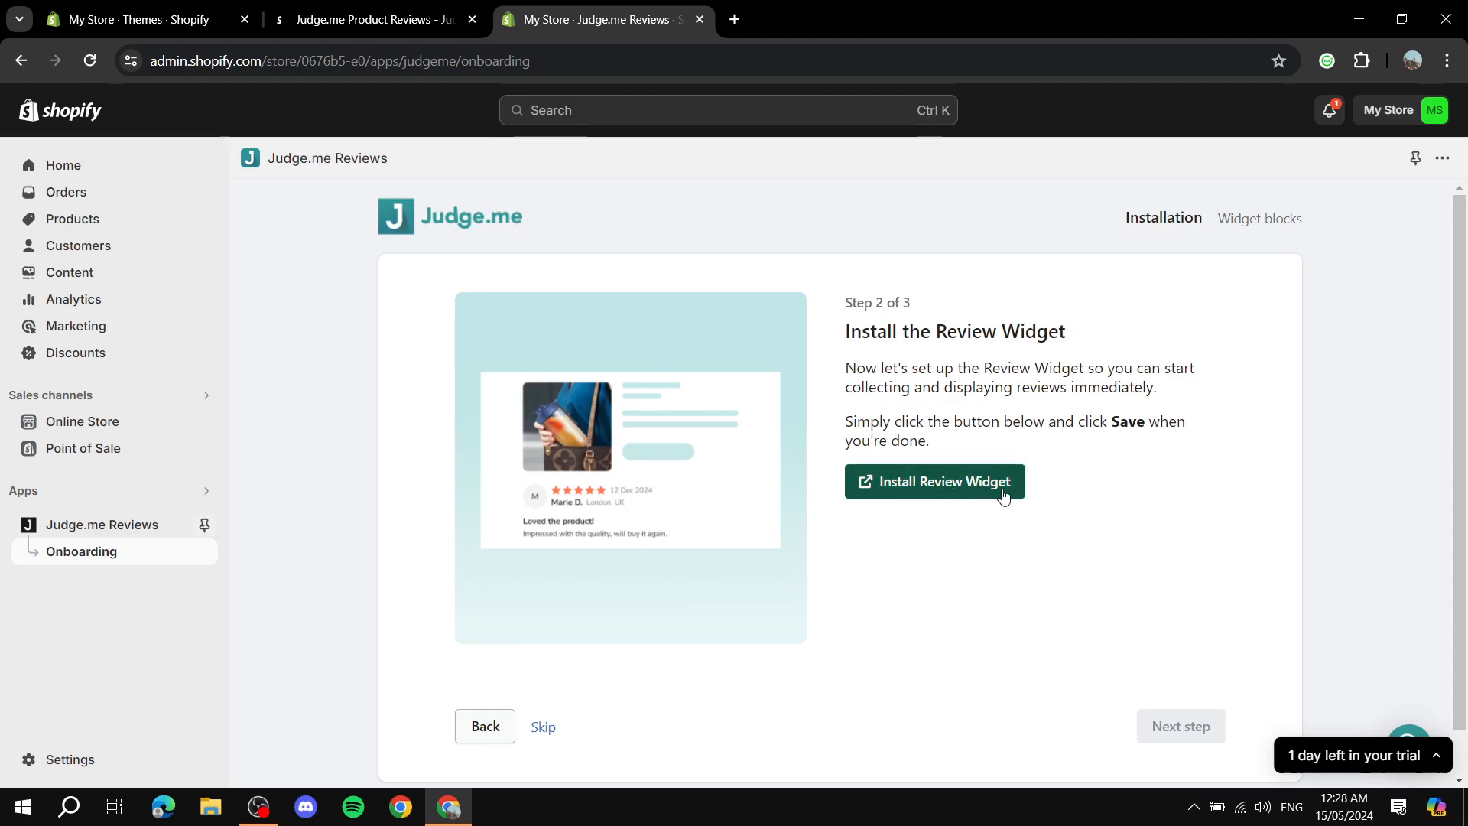
# - Add the Judge.me Review Widget to the Default product template, dismiss the placement tip and check the widget in the preview
pyautogui.click(952, 485)
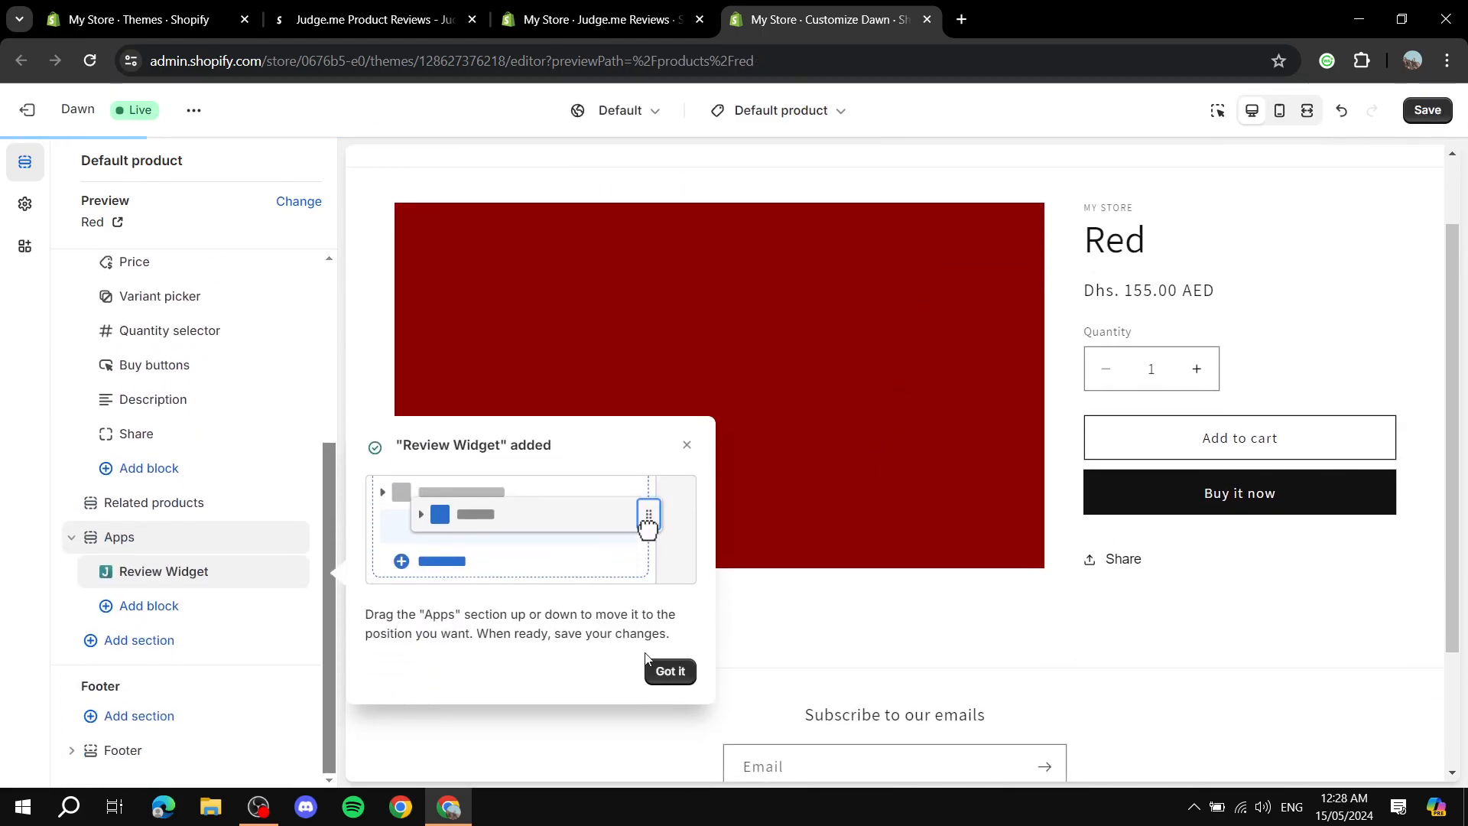
pyautogui.click(671, 671)
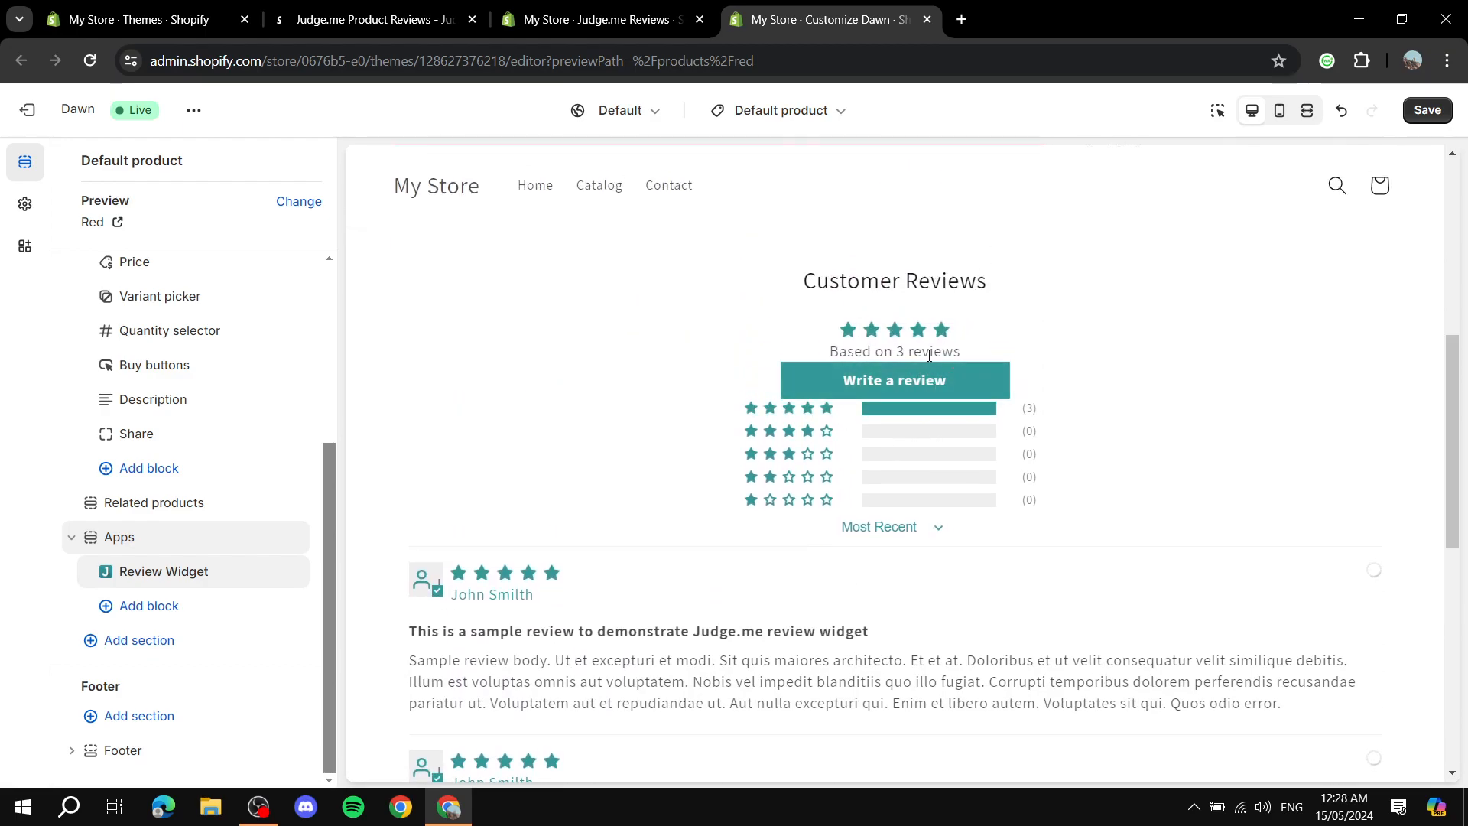
pyautogui.scroll(3, 805, 329)
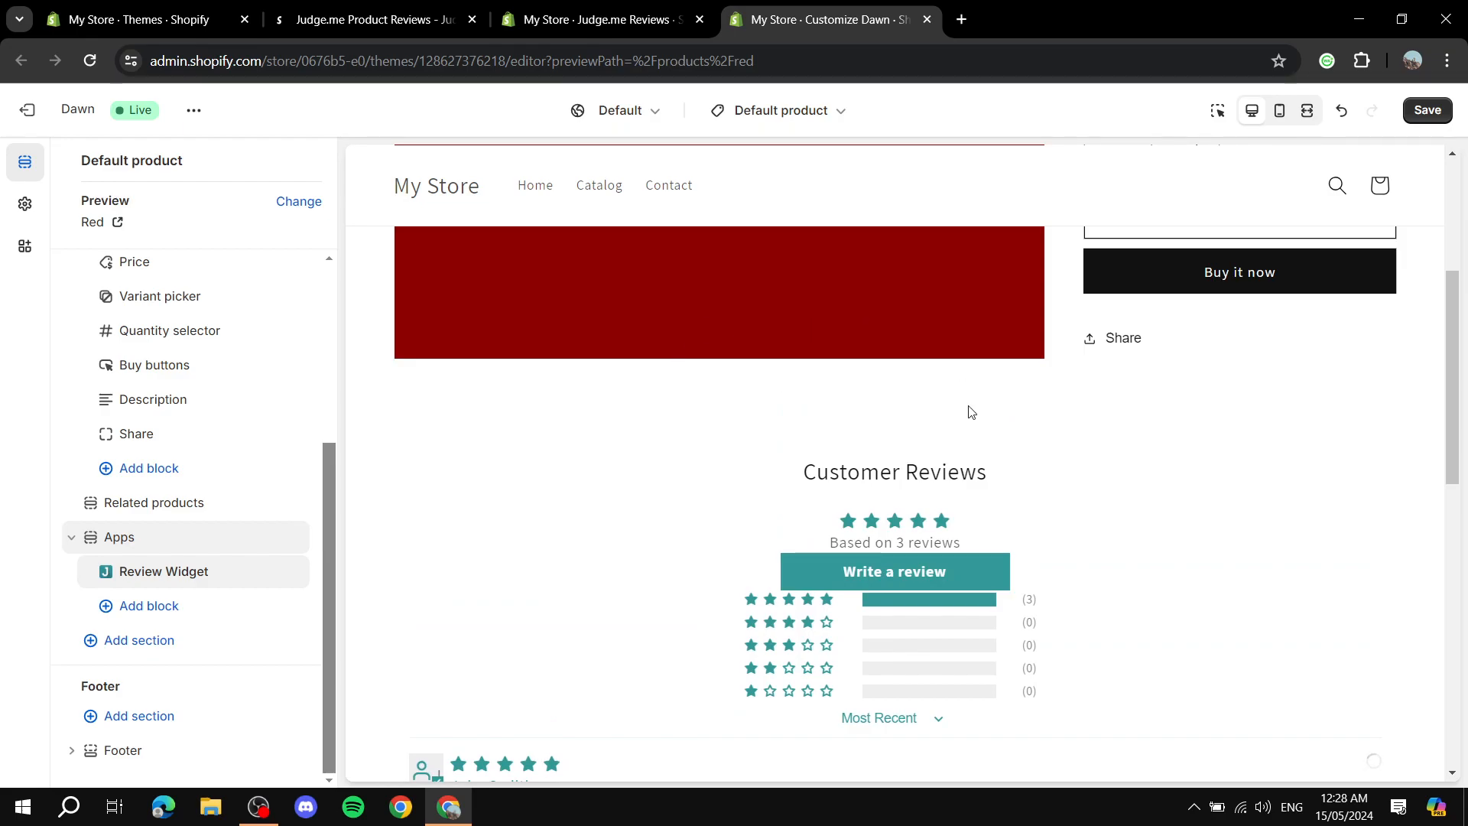
pyautogui.scroll(-10, 971, 413)
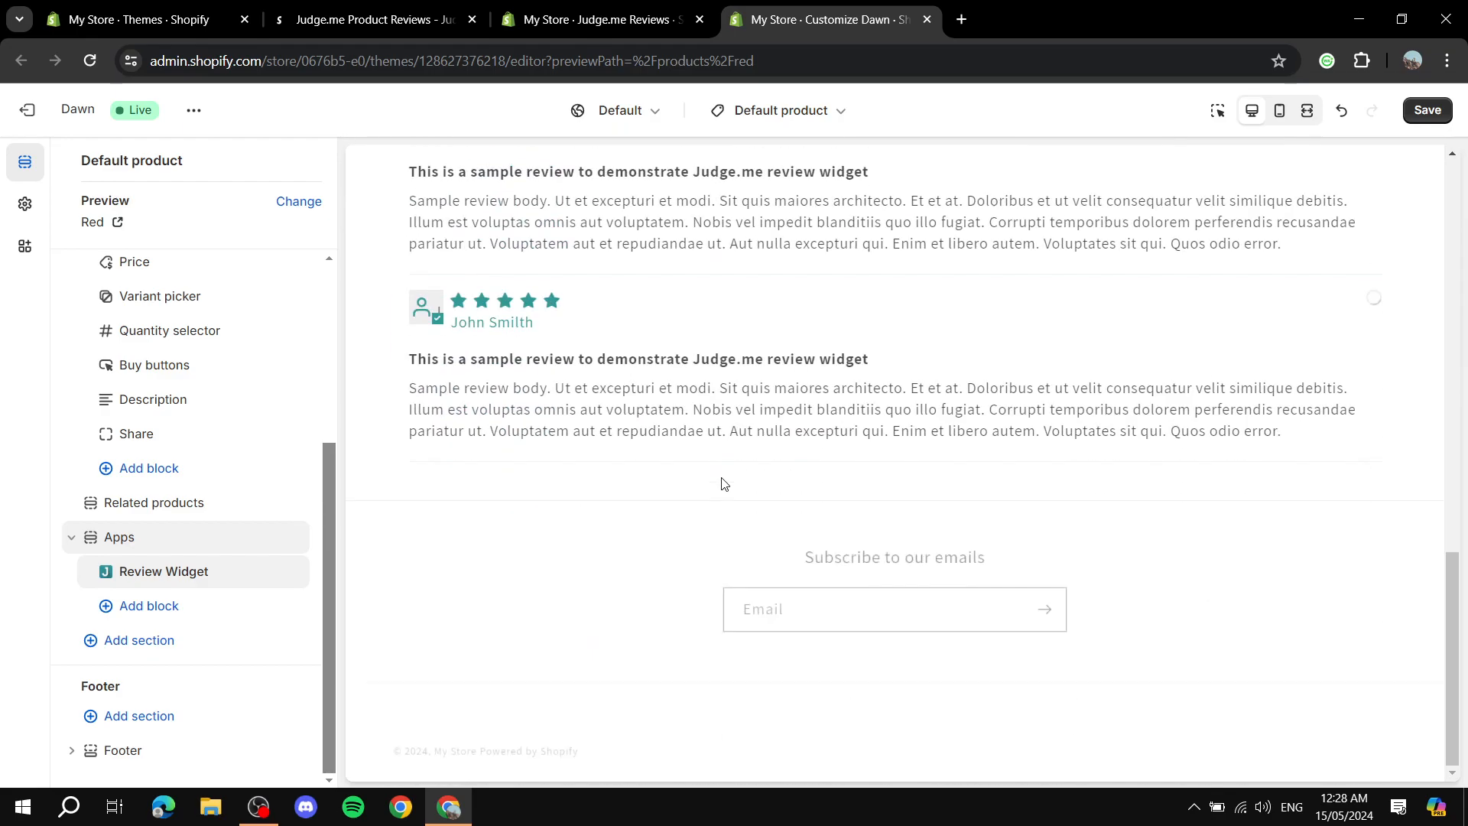
# - Check the Review Widget's placement and settings on the Red product preview, and save the theme
pyautogui.scroll(12, 691, 384)
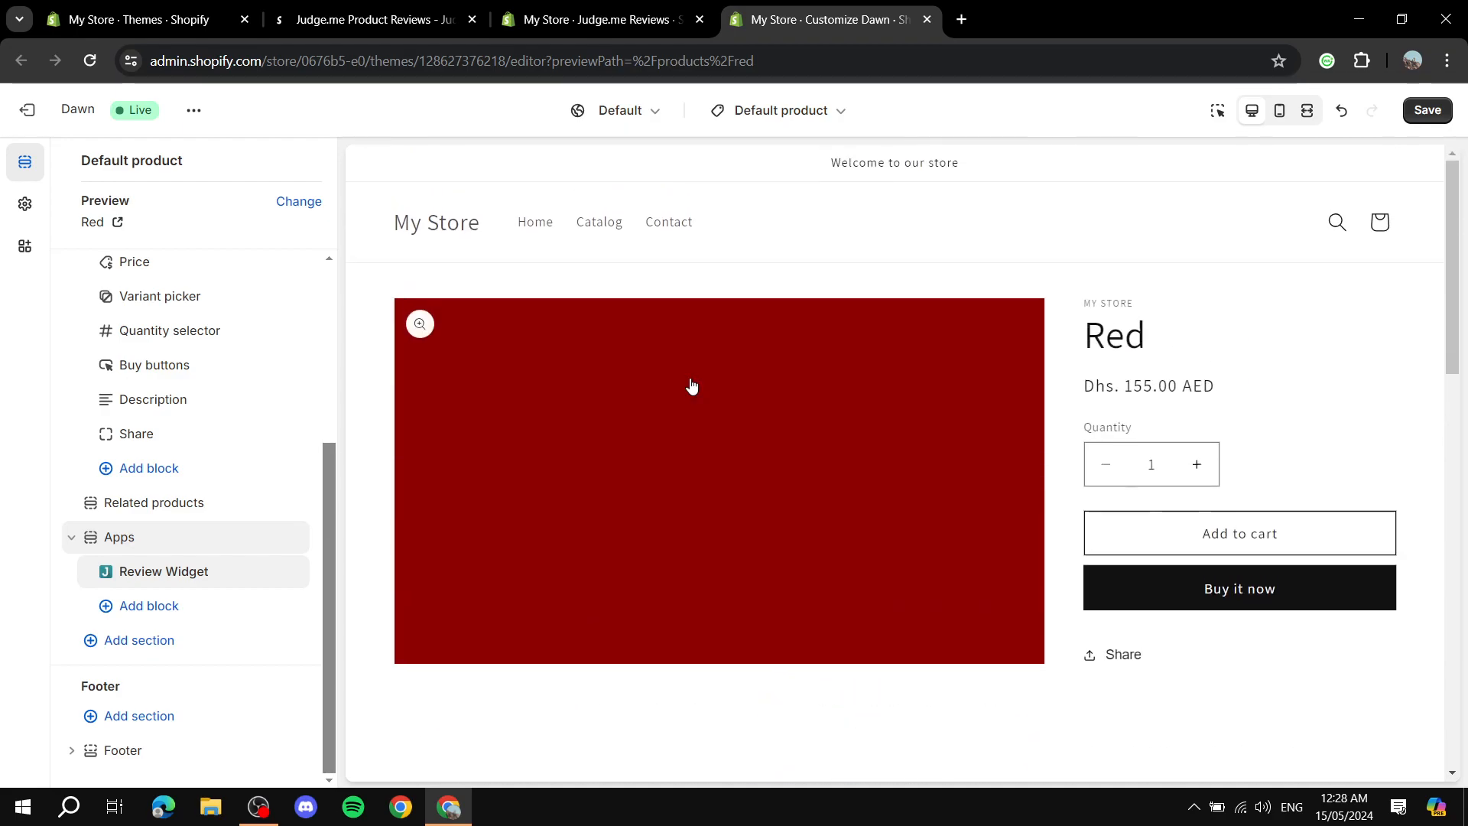
pyautogui.scroll(-3, 696, 382)
pyautogui.click(153, 586)
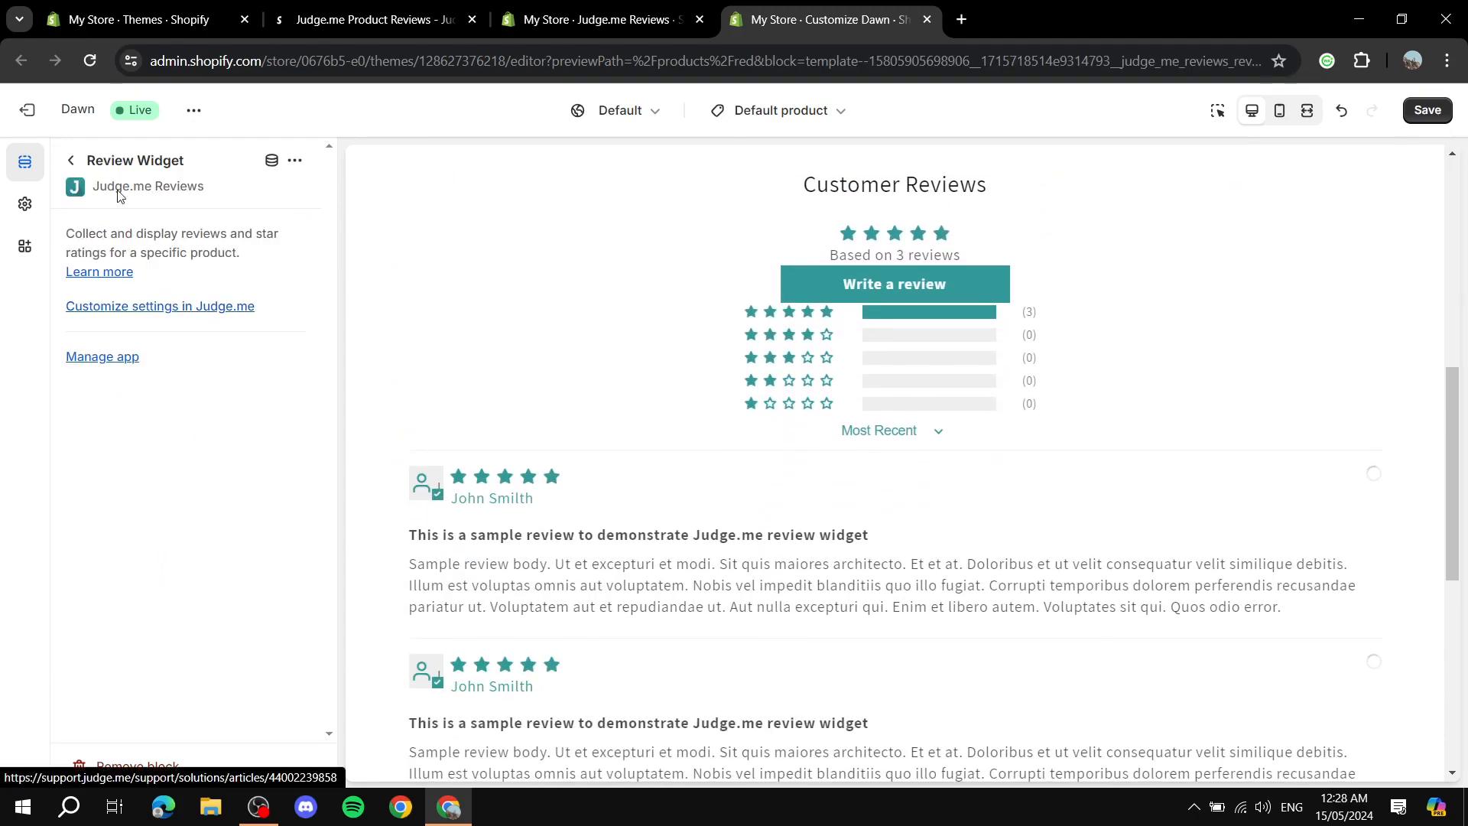
pyautogui.click(71, 160)
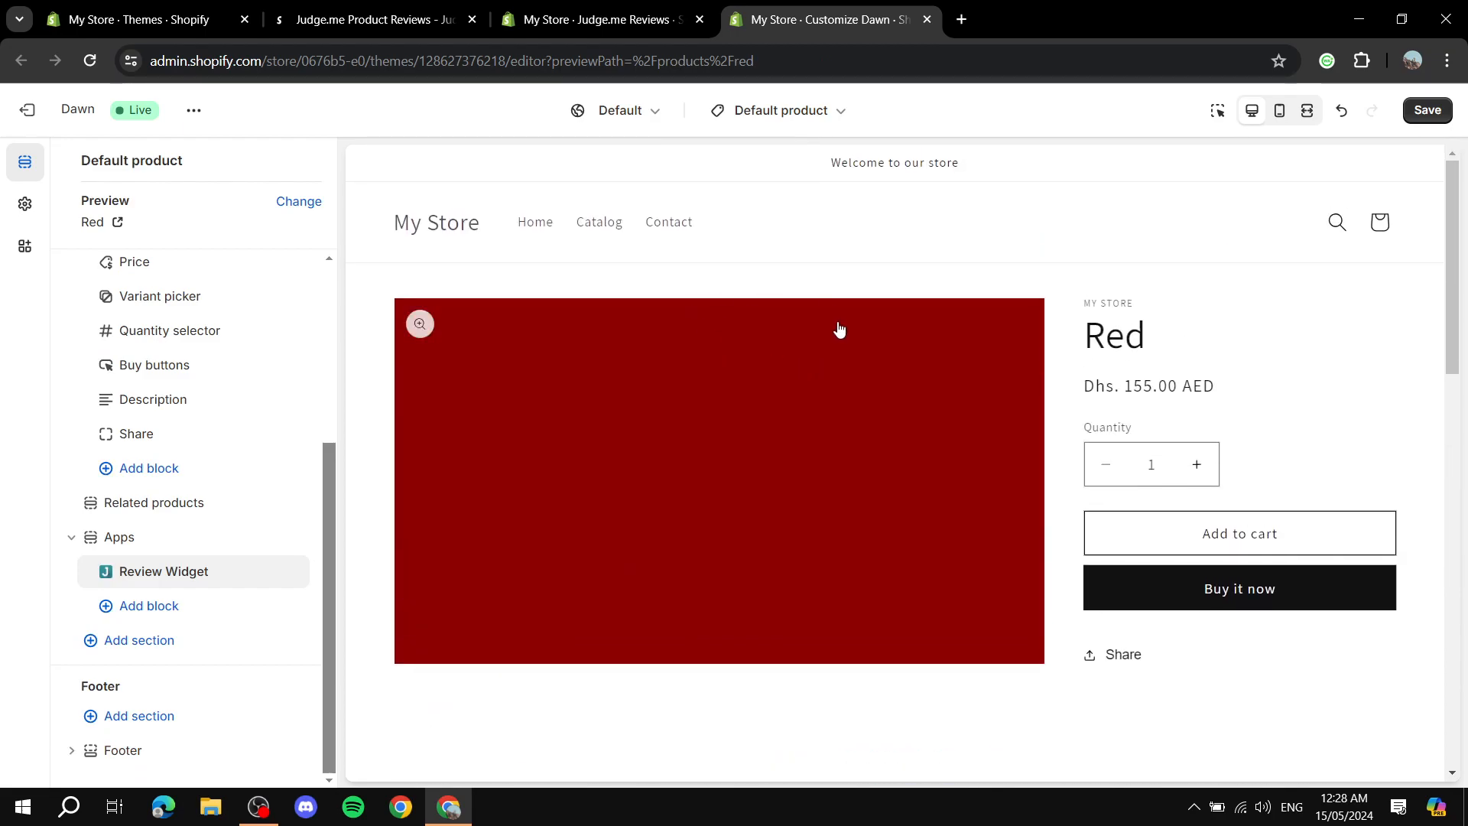
pyautogui.scroll(-10, 734, 397)
pyautogui.scroll(10, 928, 332)
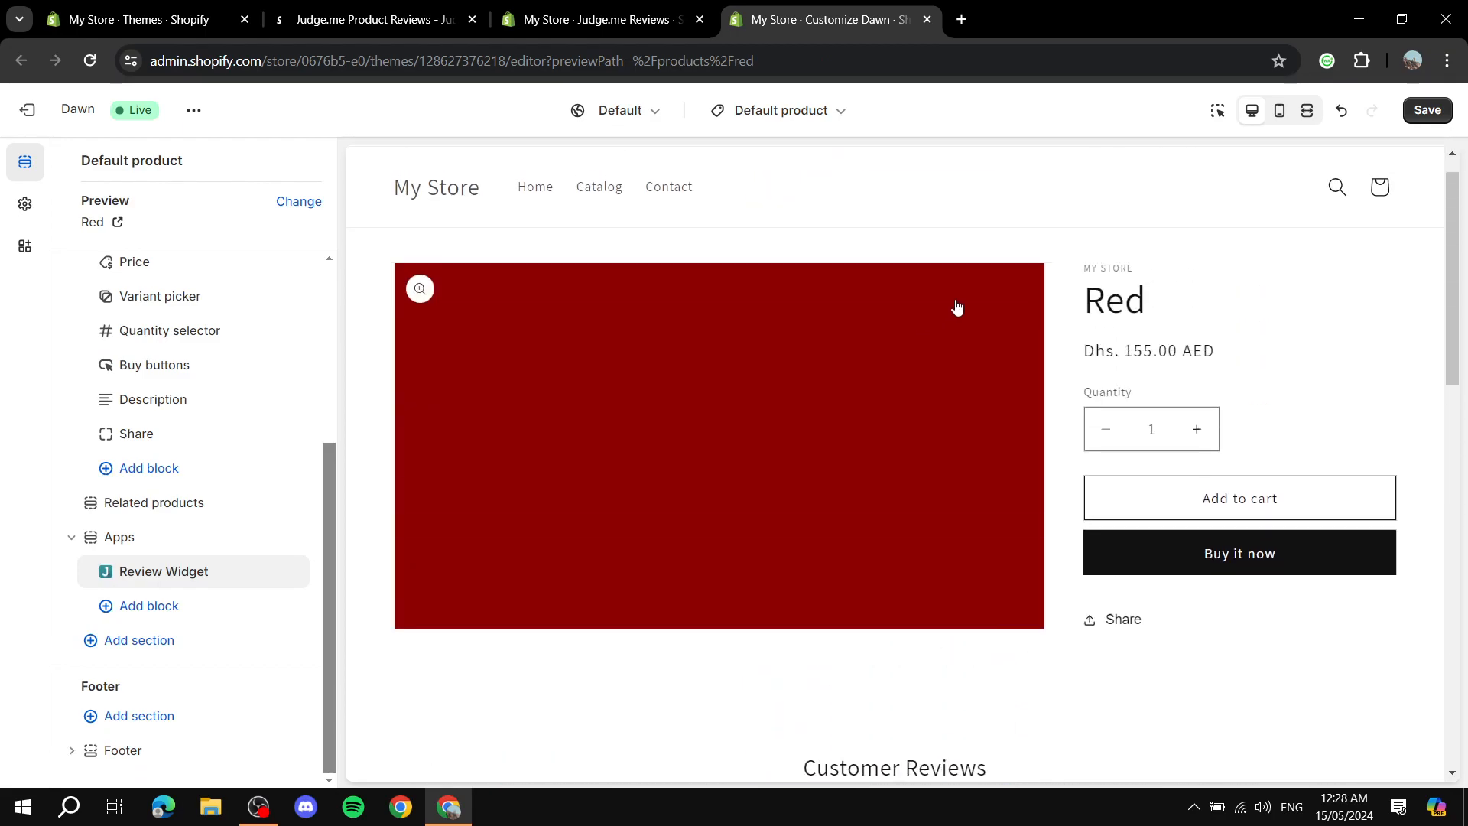
pyautogui.click(1439, 120)
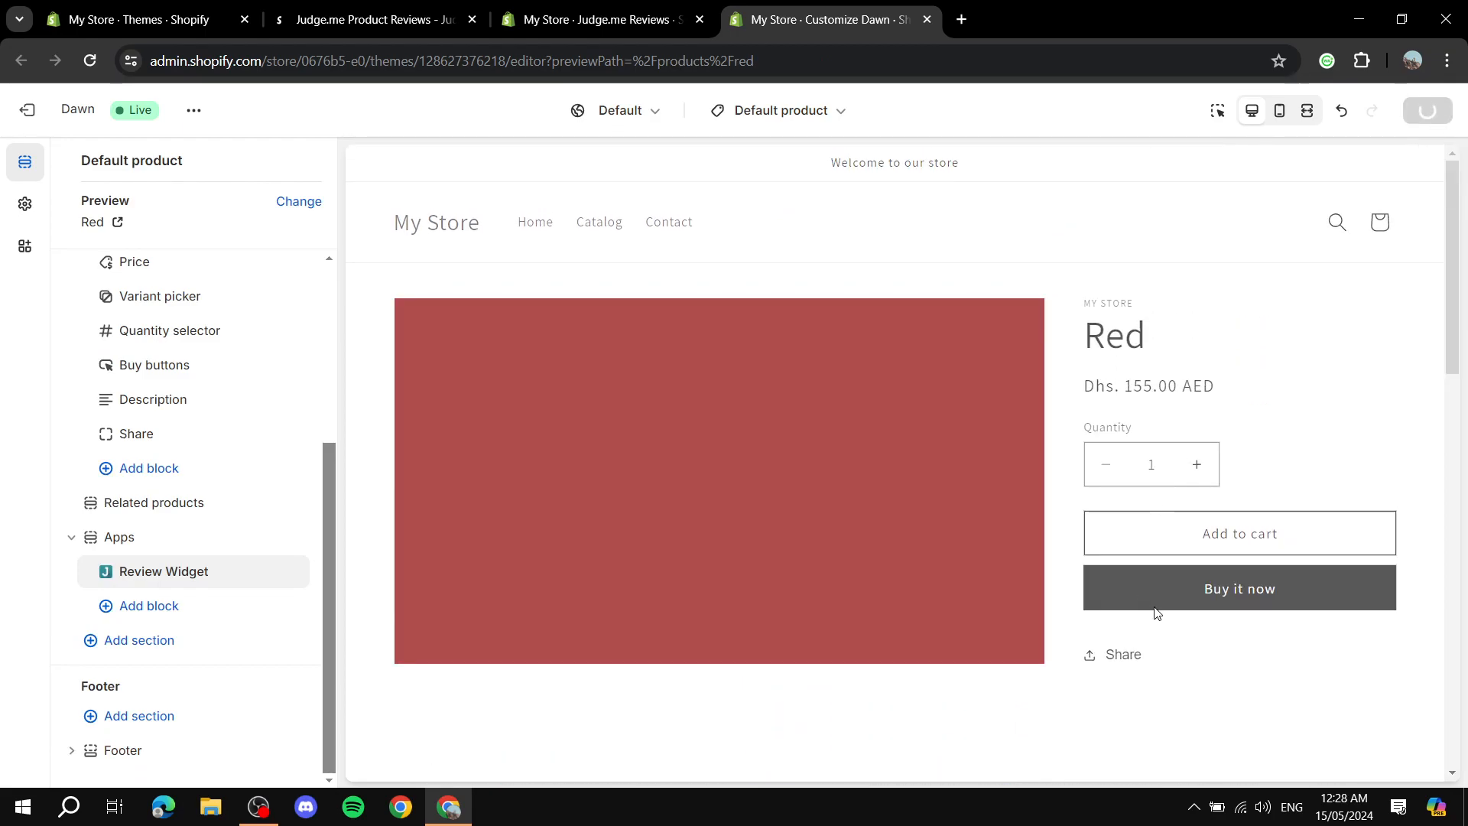
# - Close the theme editor and the Judge.me app listing, and advance the onboarding to the Star Ratings installation step
pyautogui.click(927, 19)
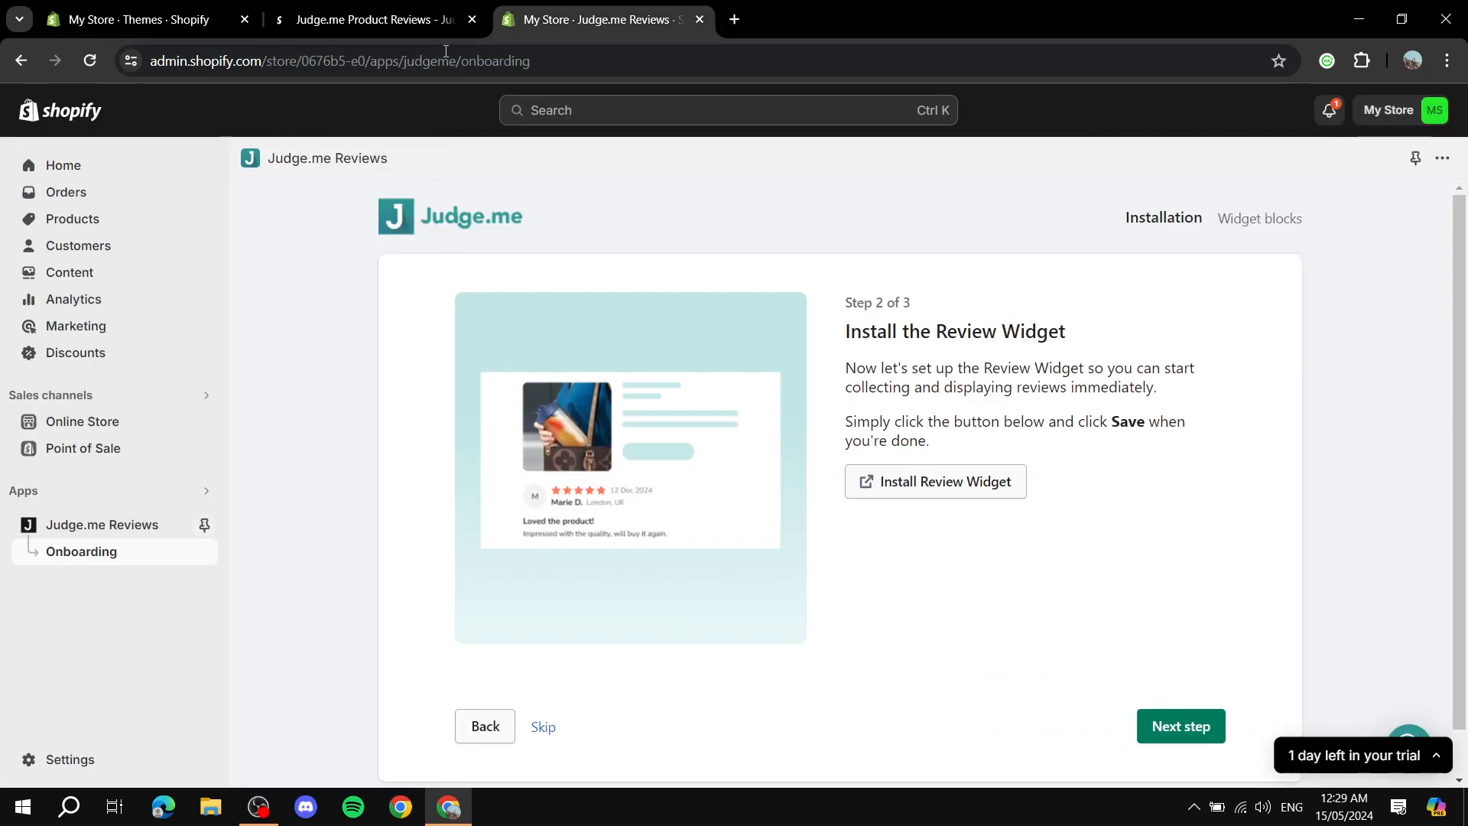
pyautogui.click(472, 19)
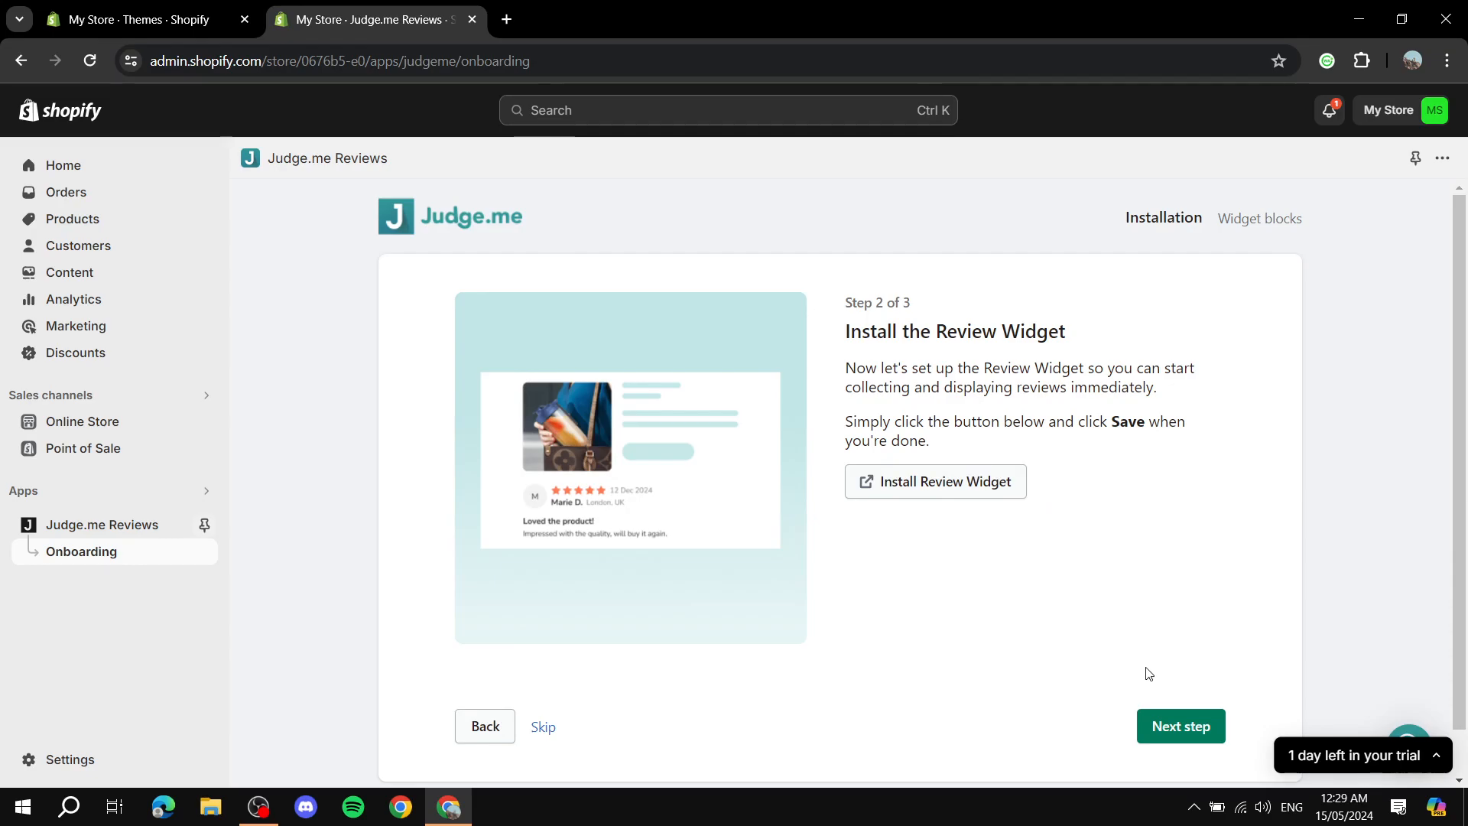
pyautogui.click(1168, 725)
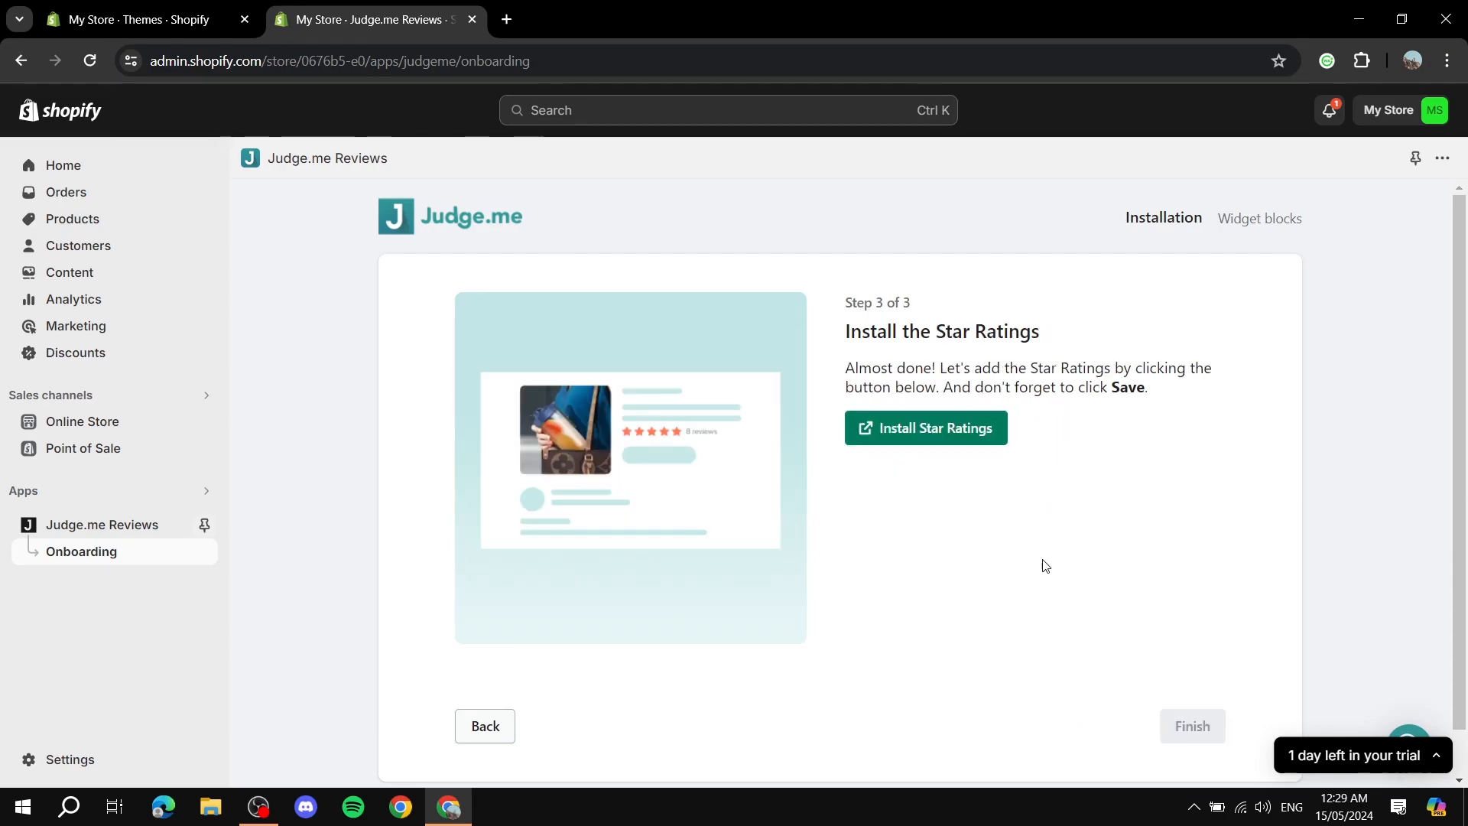
# - Add the Judge.me Star Ratings block to the Default product template, dismiss the placement tip and check the block in the preview
pyautogui.click(974, 436)
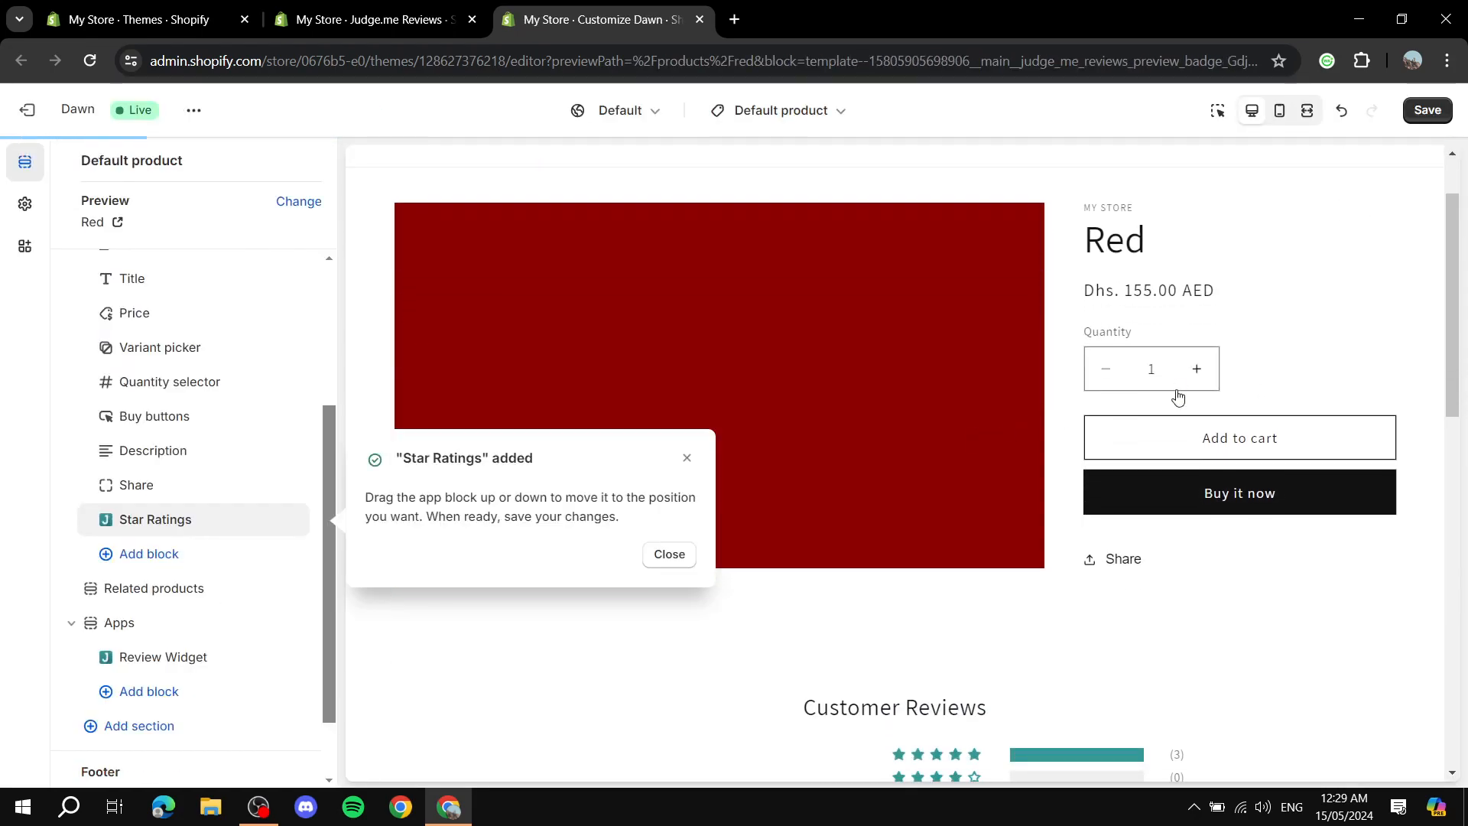
pyautogui.click(670, 556)
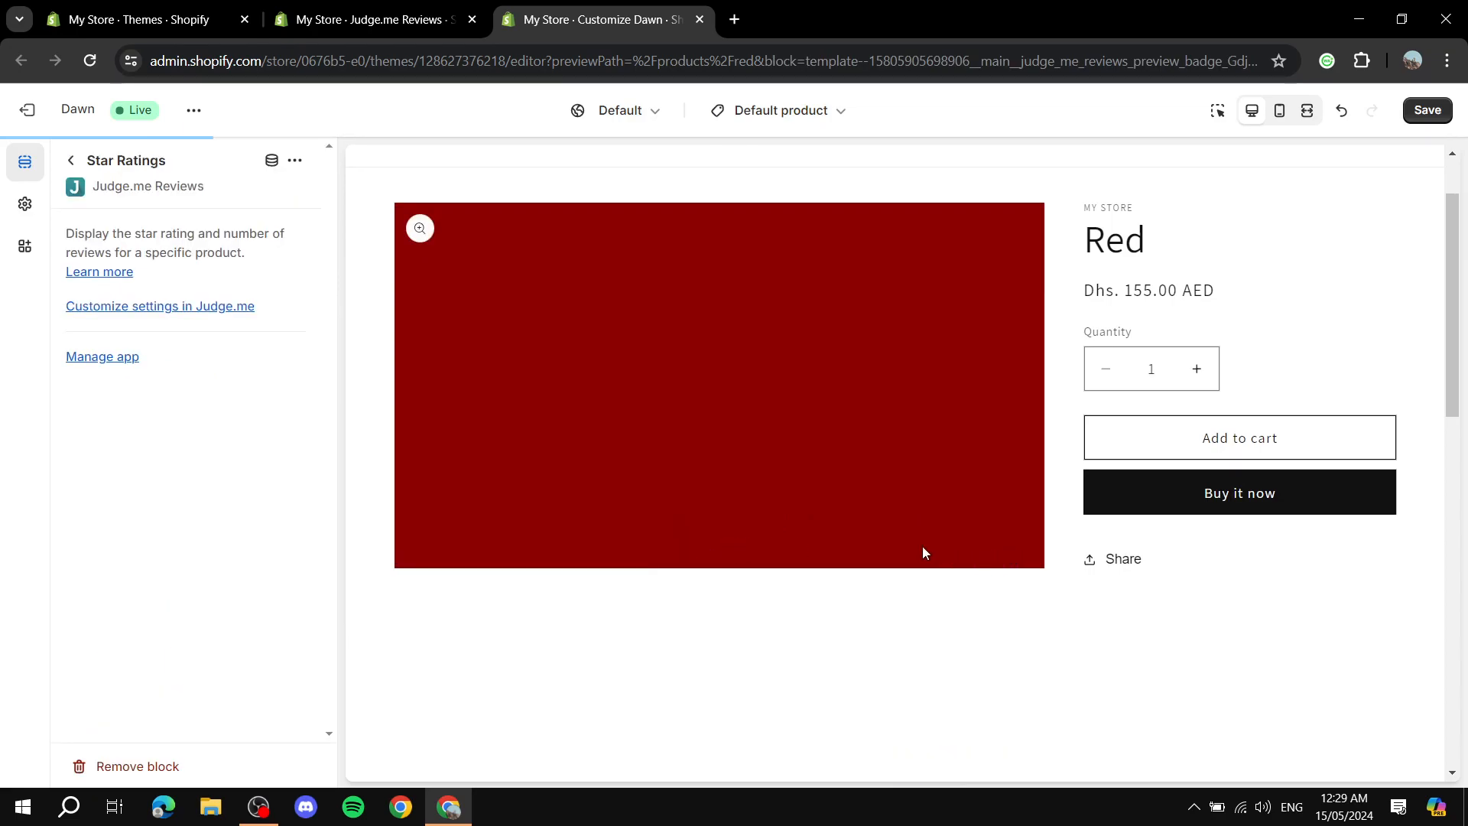
pyautogui.click(68, 162)
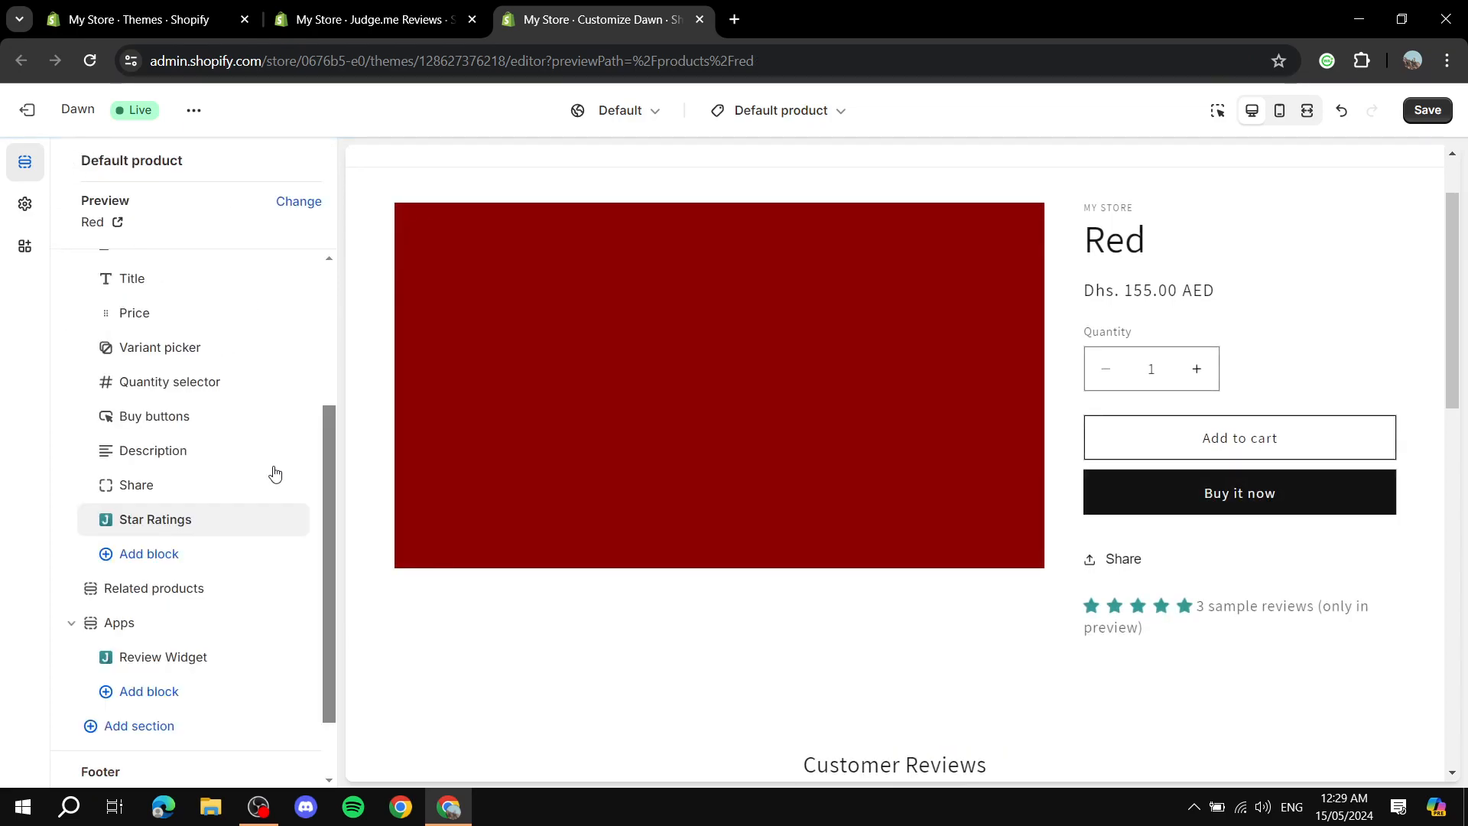
pyautogui.scroll(-1, 1300, 540)
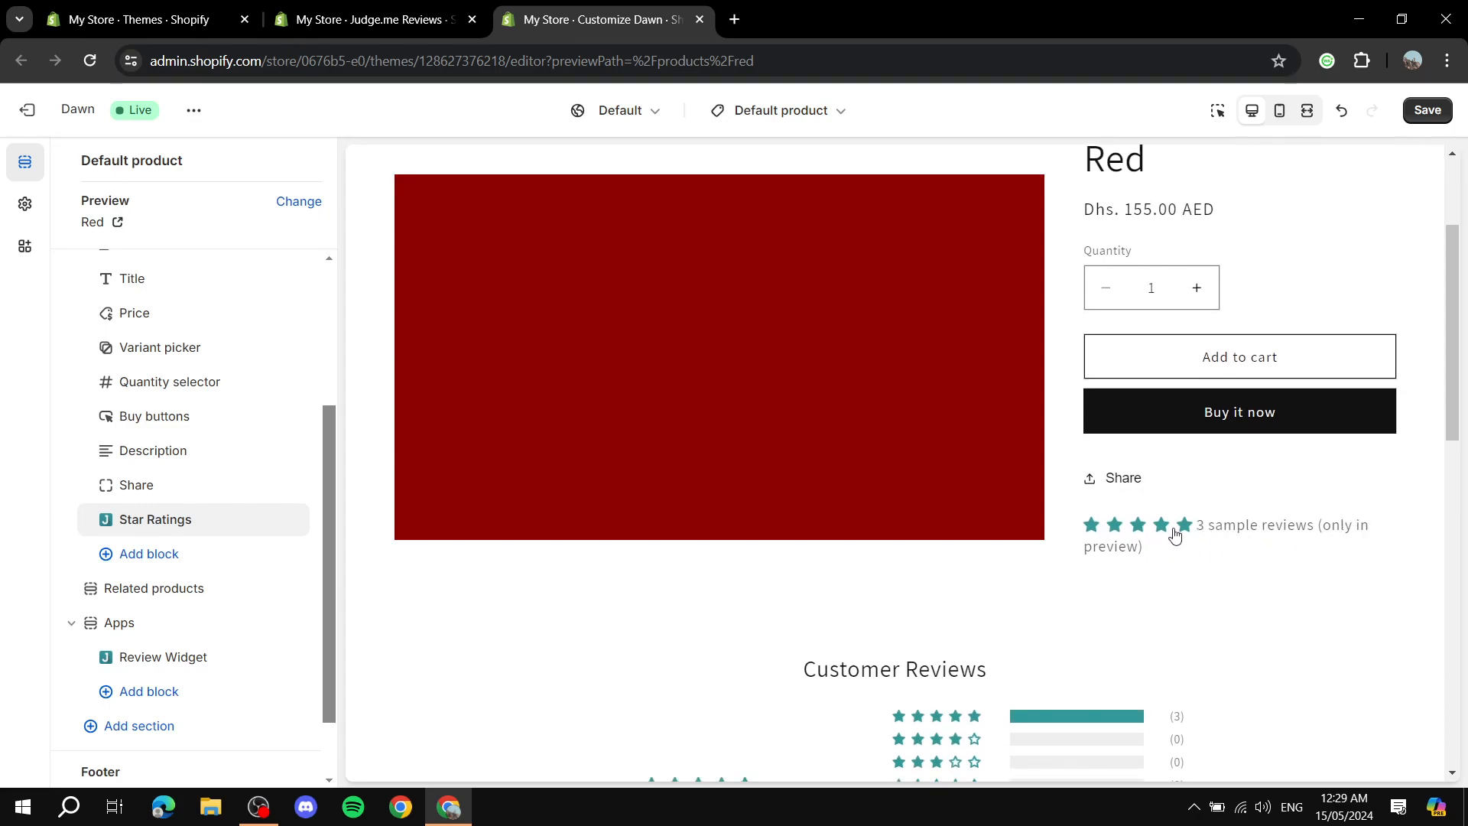
# - Move the Star Ratings block between Price and Quantity selector in the product template and save the theme
pyautogui.moveTo(165, 524); pyautogui.dragTo(149, 486)
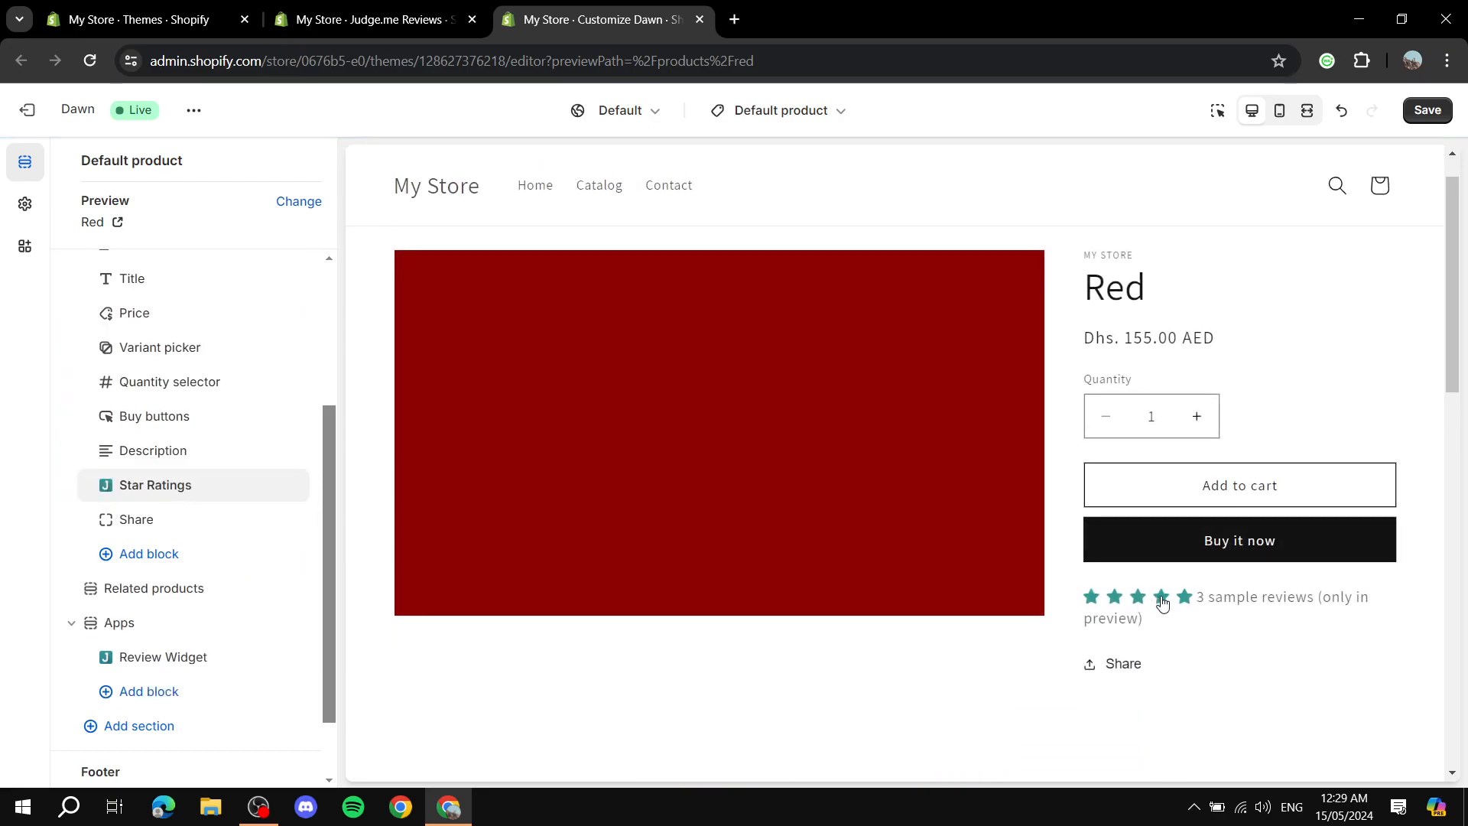
pyautogui.doubleClick(1086, 382)
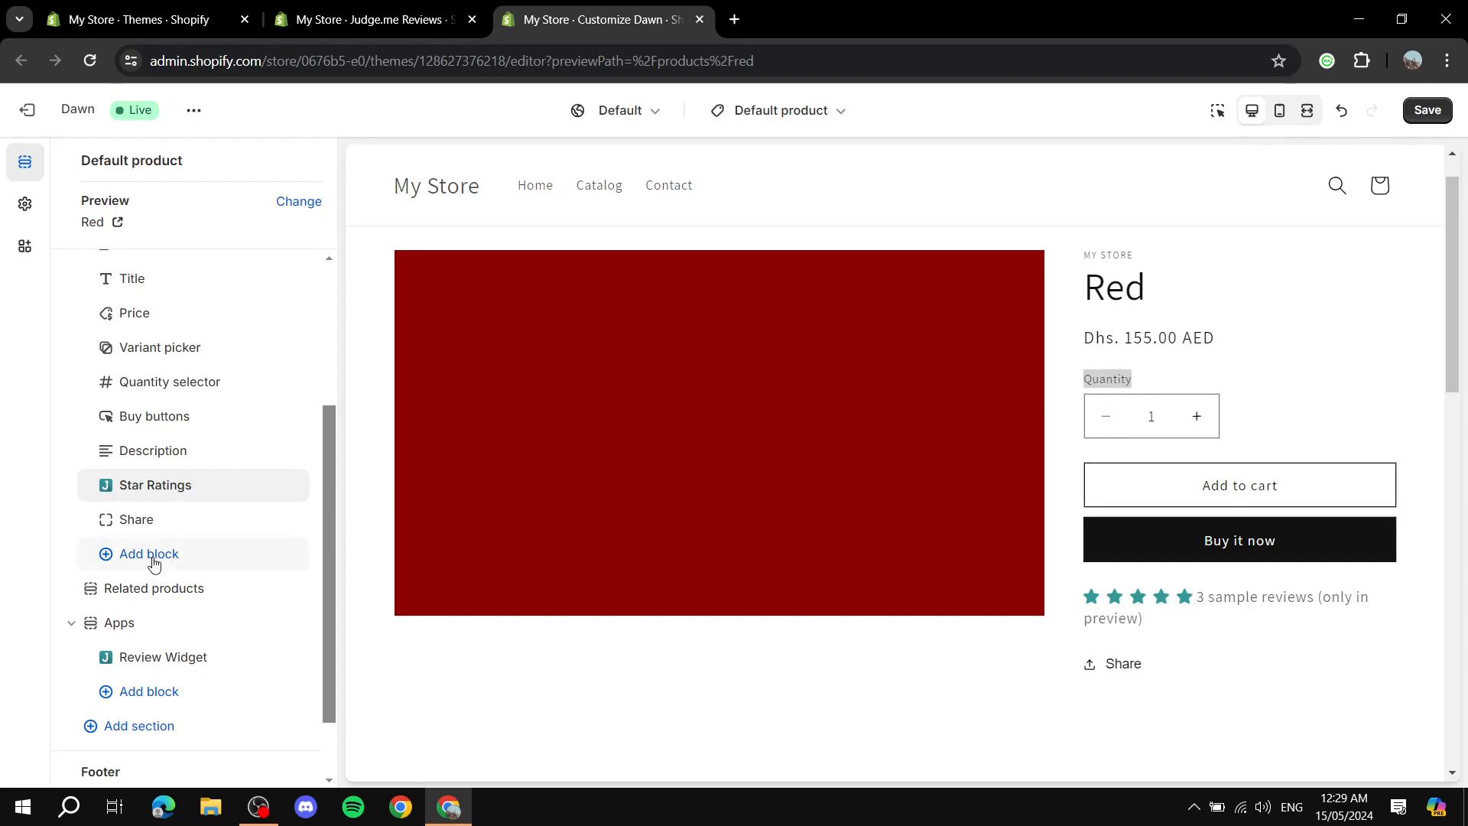
pyautogui.moveTo(150, 487); pyautogui.dragTo(143, 394)
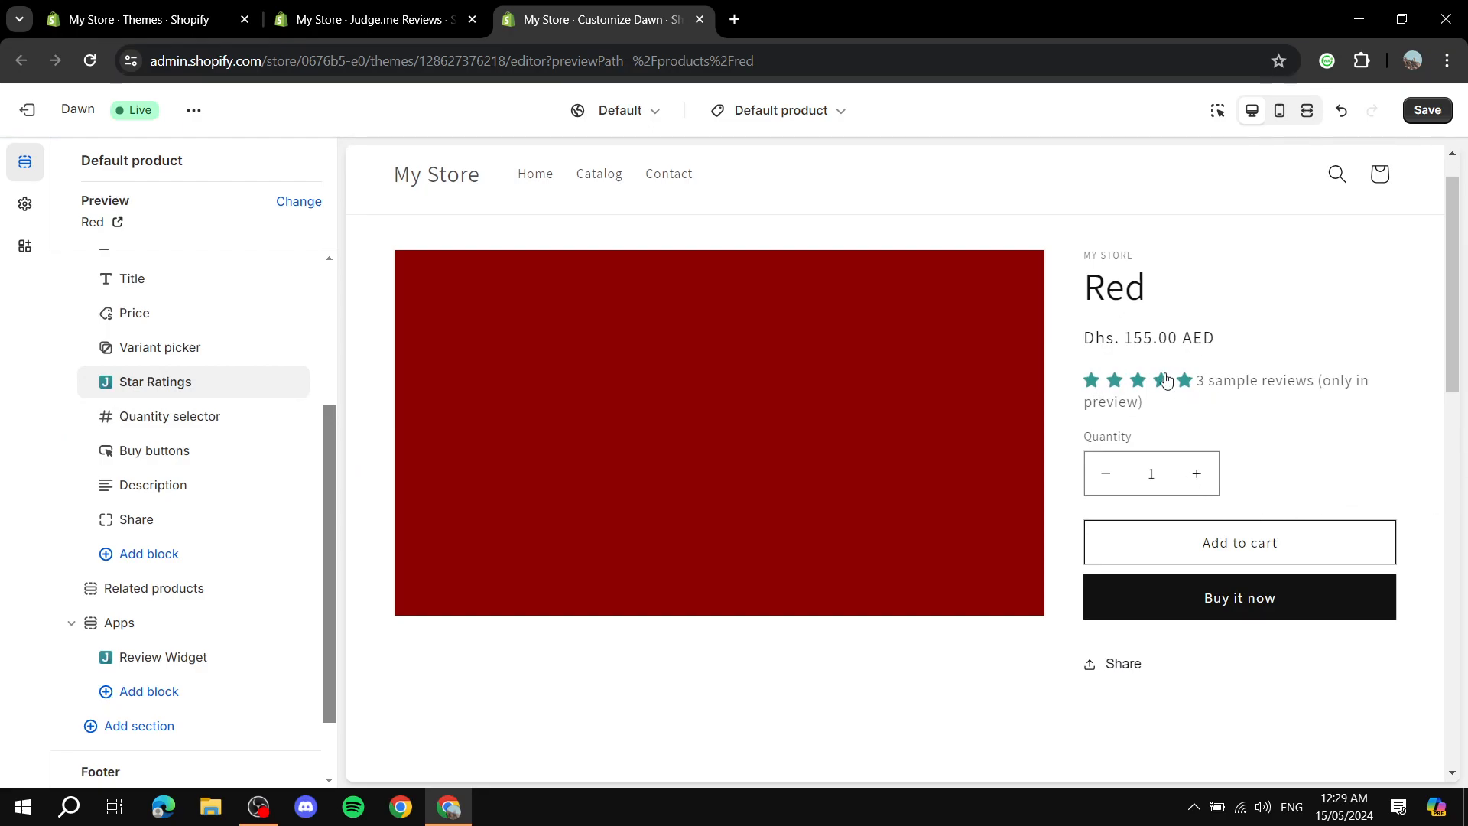
pyautogui.click(1160, 390)
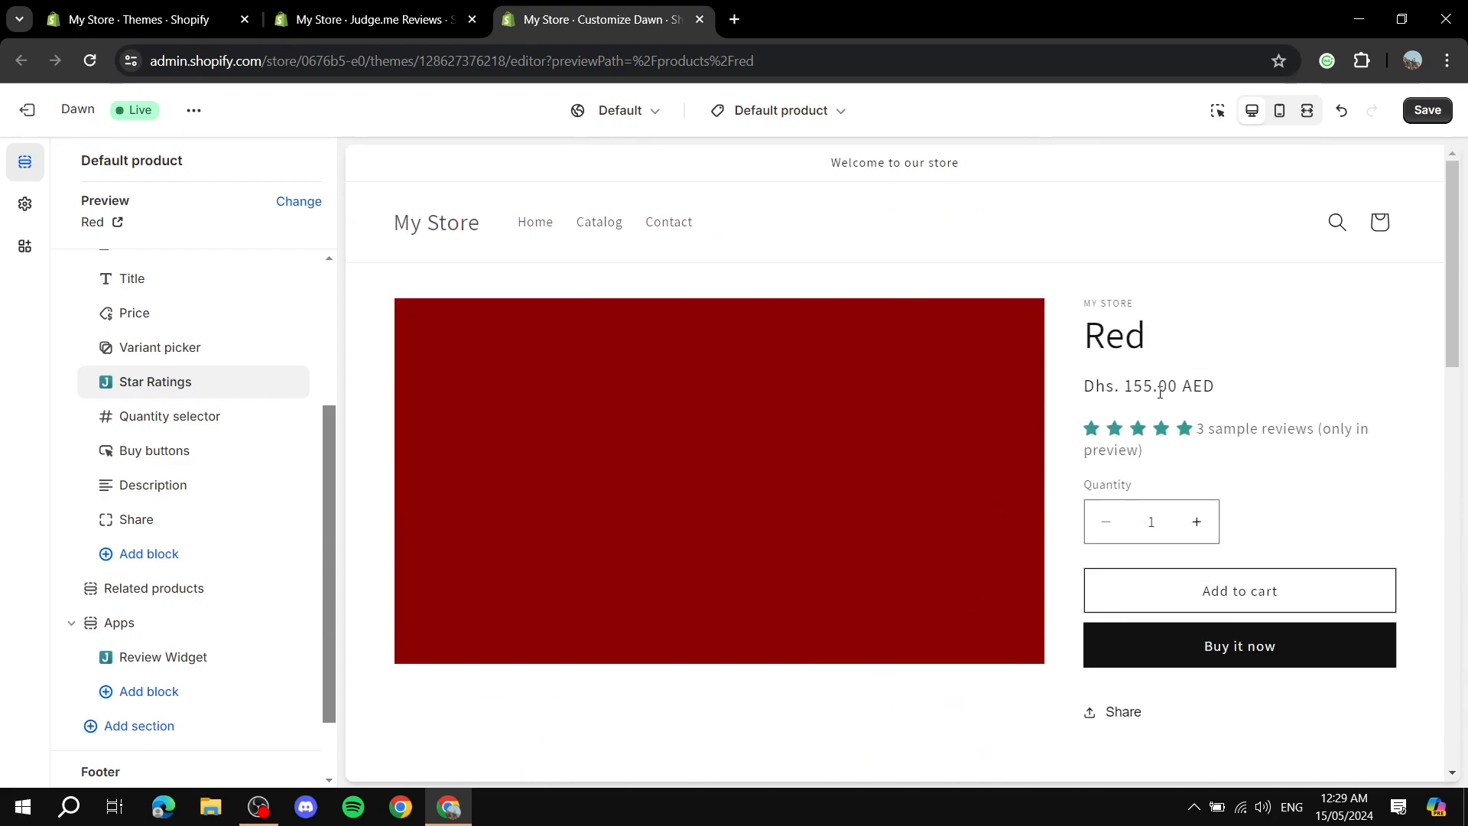
pyautogui.click(1427, 110)
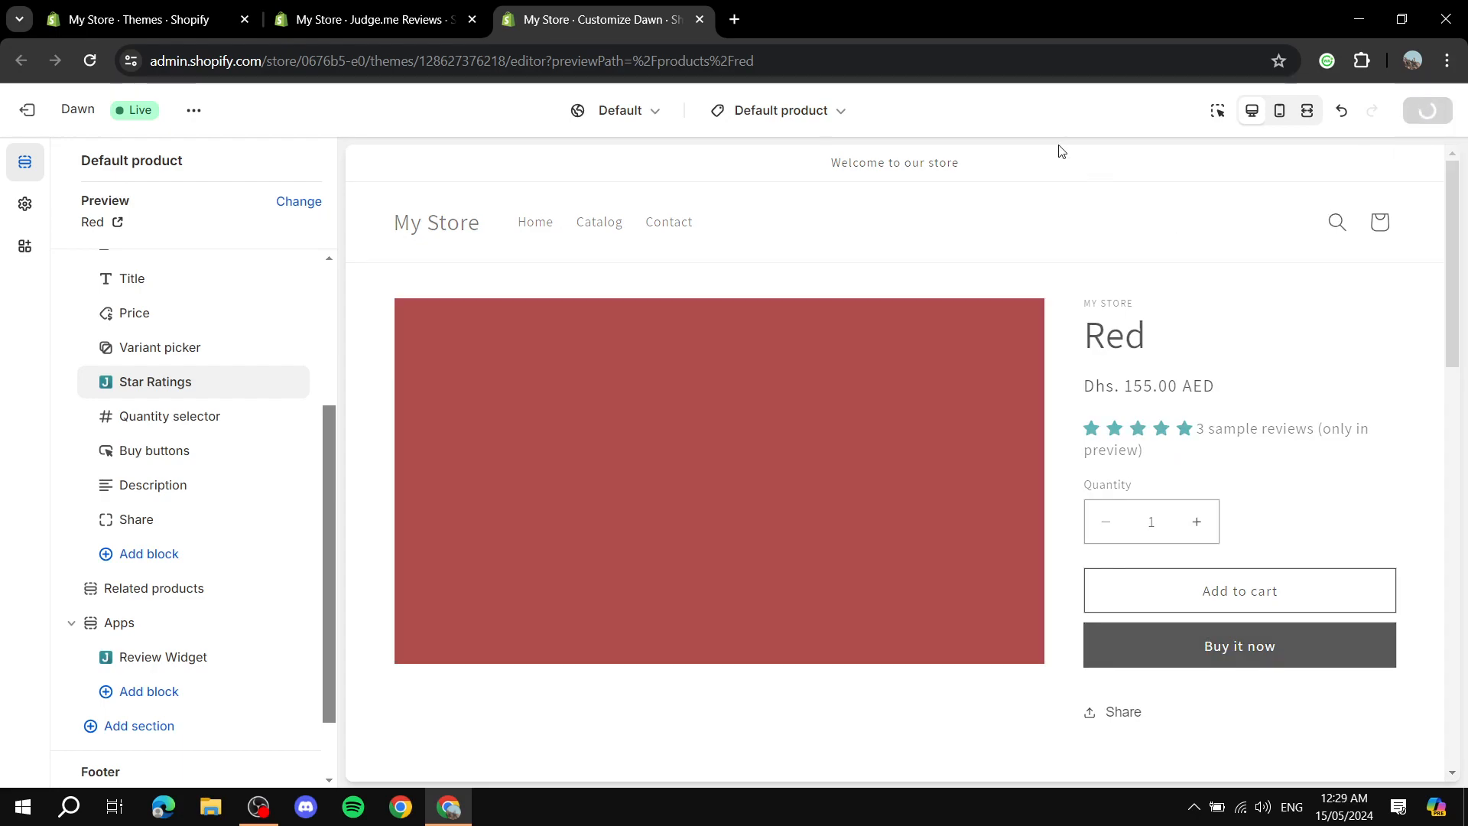
# - Close the theme editor, finish the Judge.me onboarding and look over the review insights
pyautogui.click(699, 19)
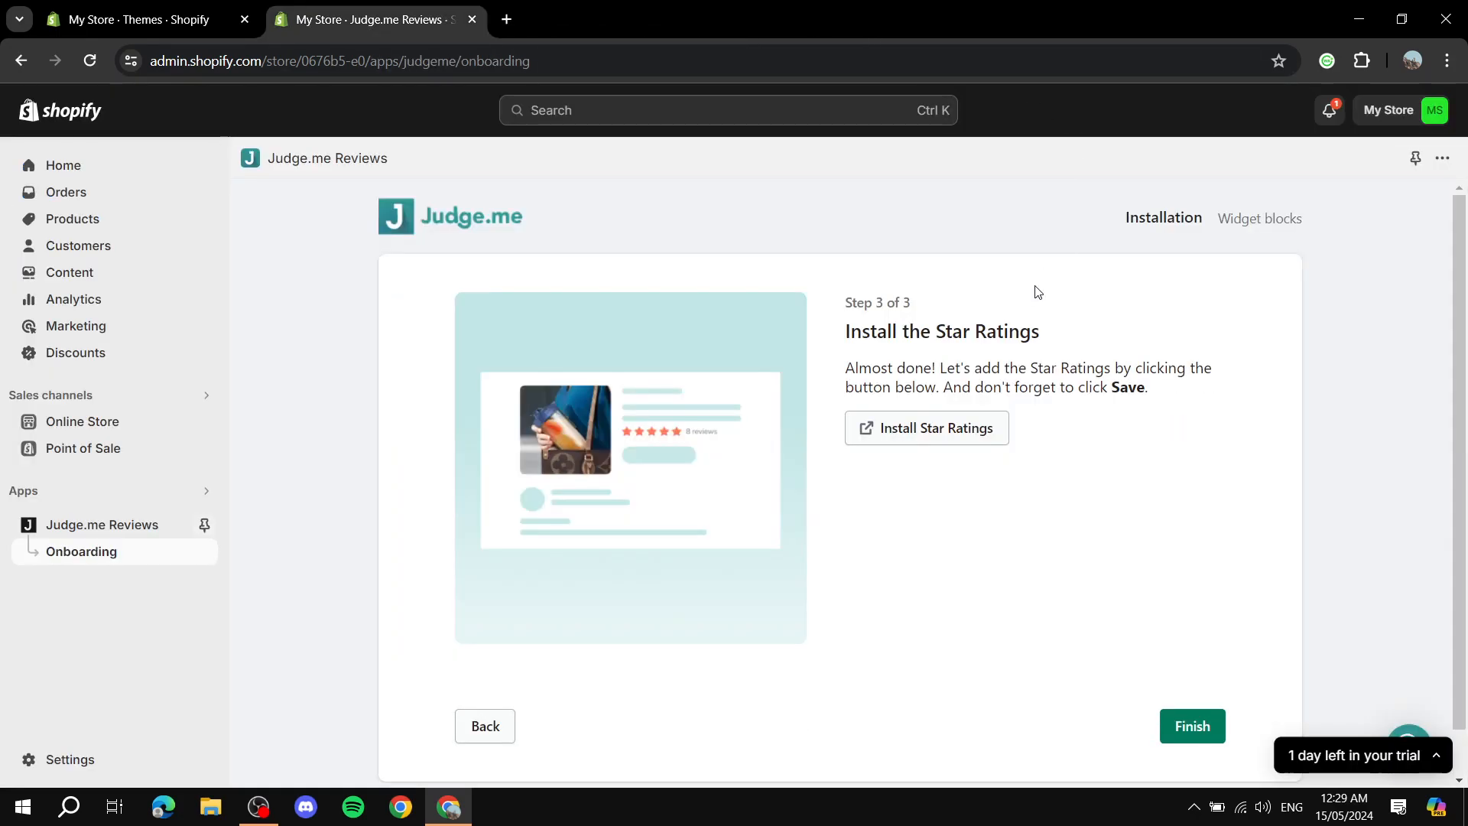
pyautogui.click(1182, 729)
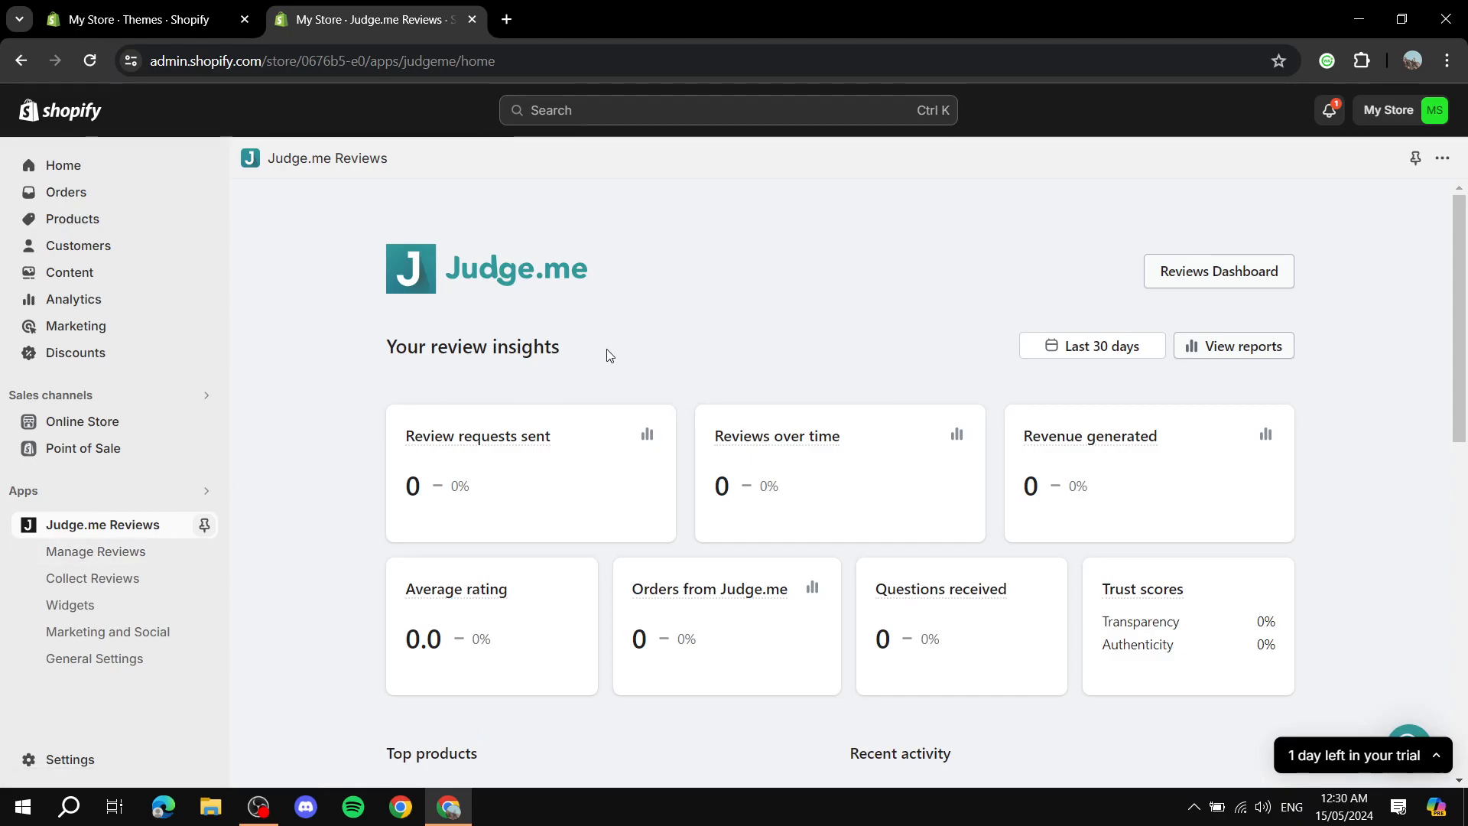
pyautogui.scroll(-1, 608, 353)
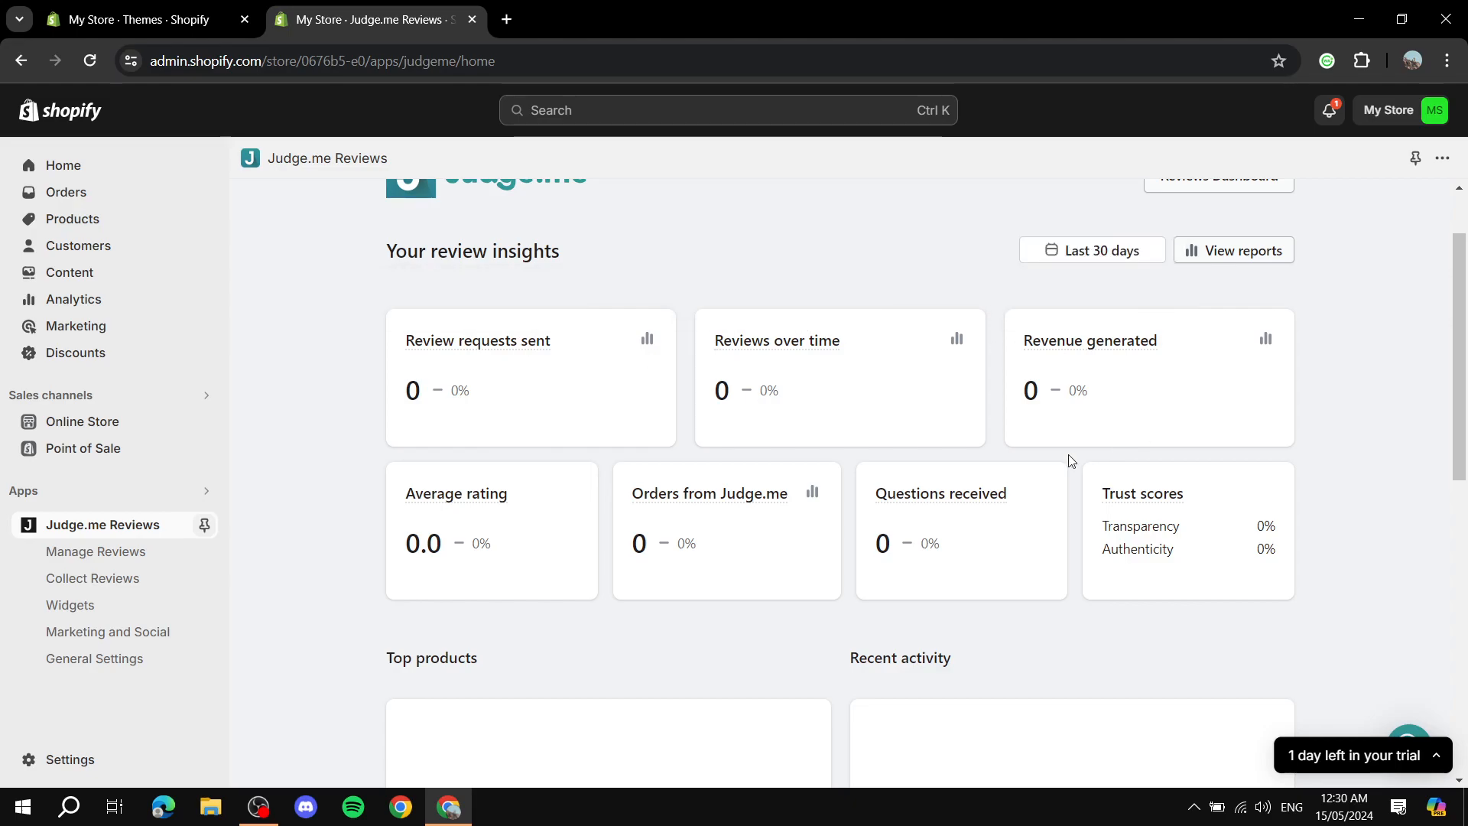
# - Open the Review Widget's customization settings from the Judge.me widgets overview and look over its theme options
pyautogui.moveTo(739, 483)
pyautogui.click(76, 617)
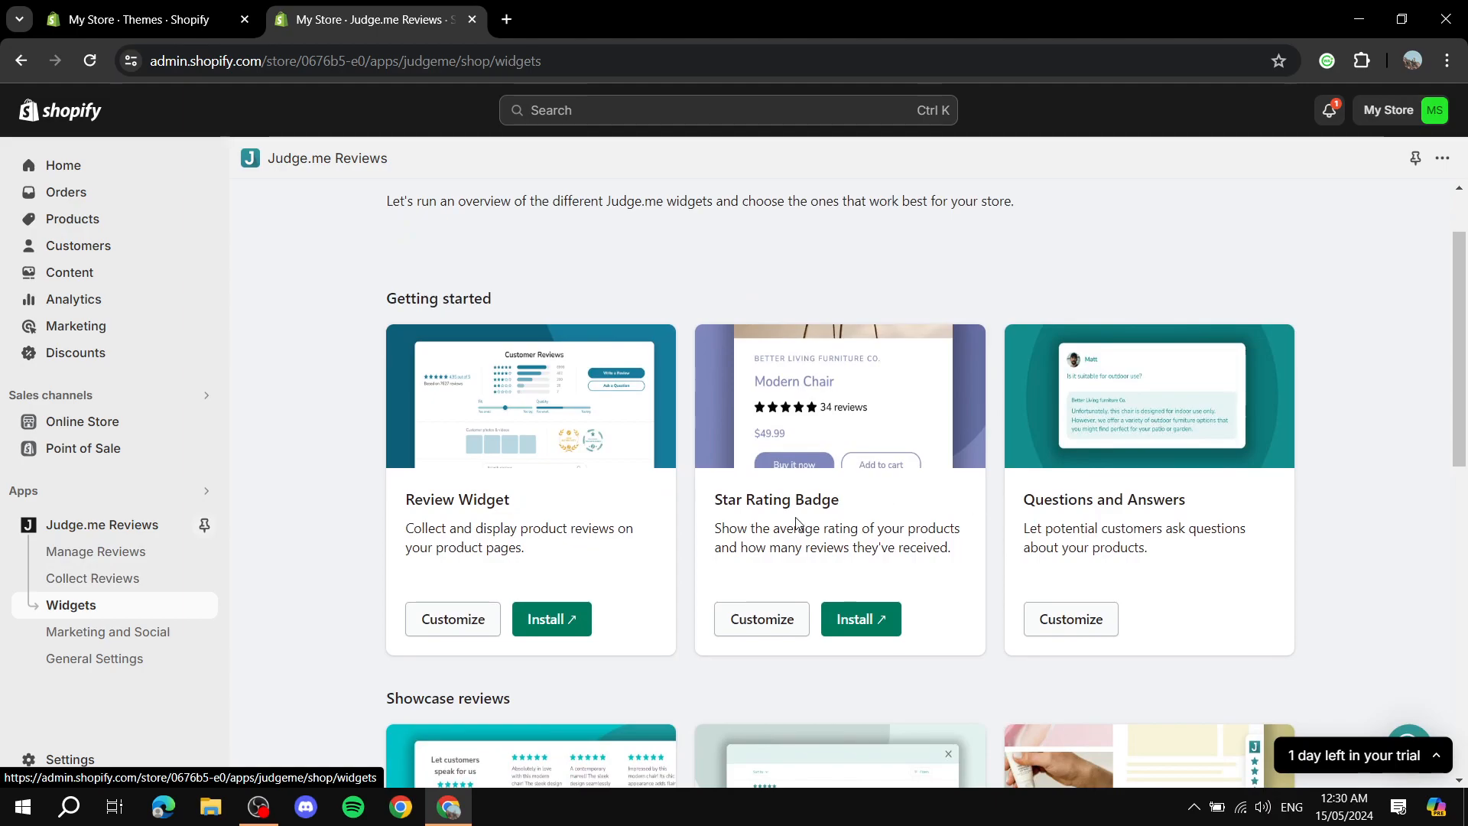
pyautogui.click(448, 623)
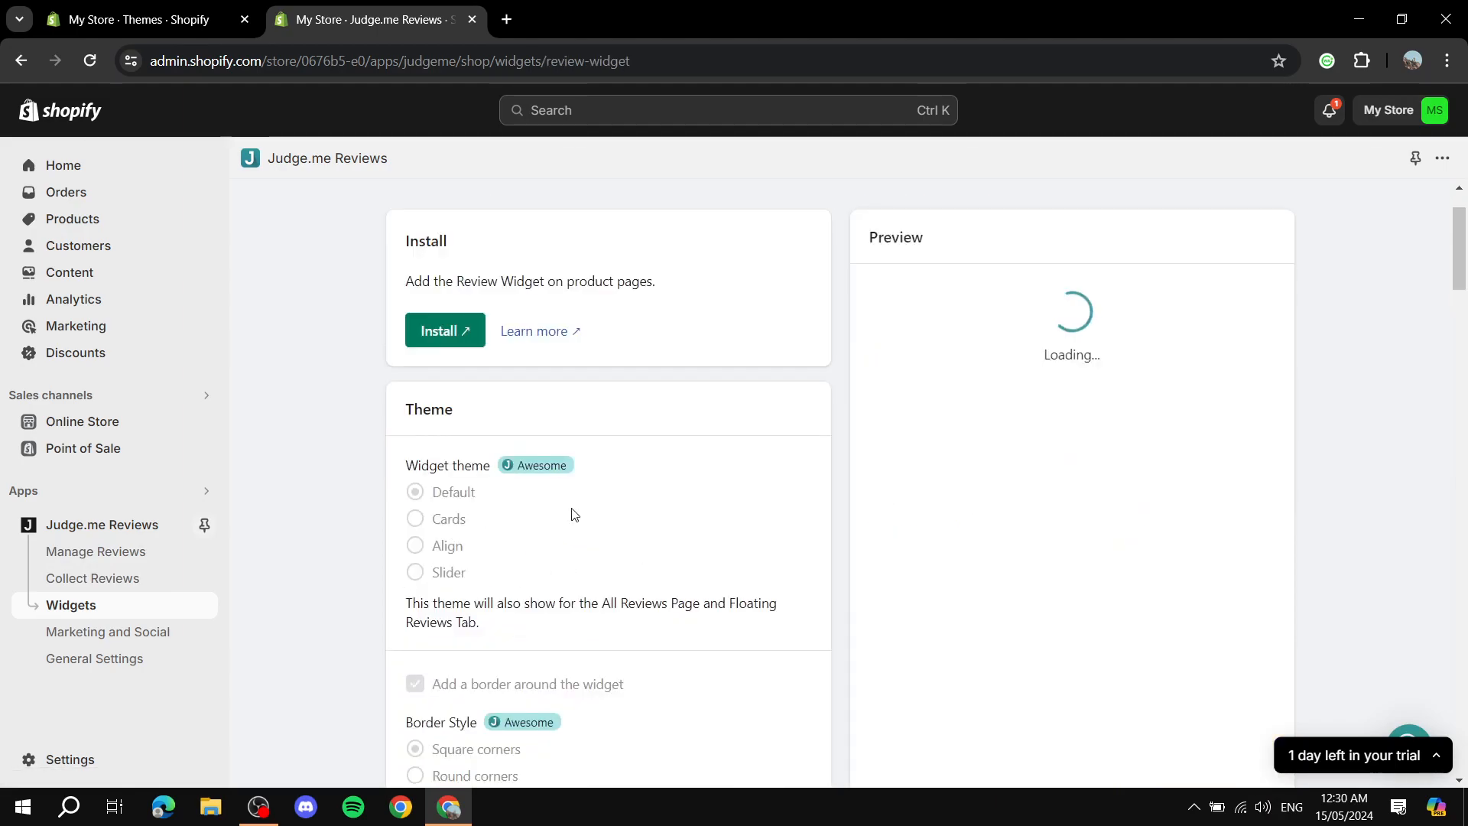
pyautogui.scroll(-2, 608, 409)
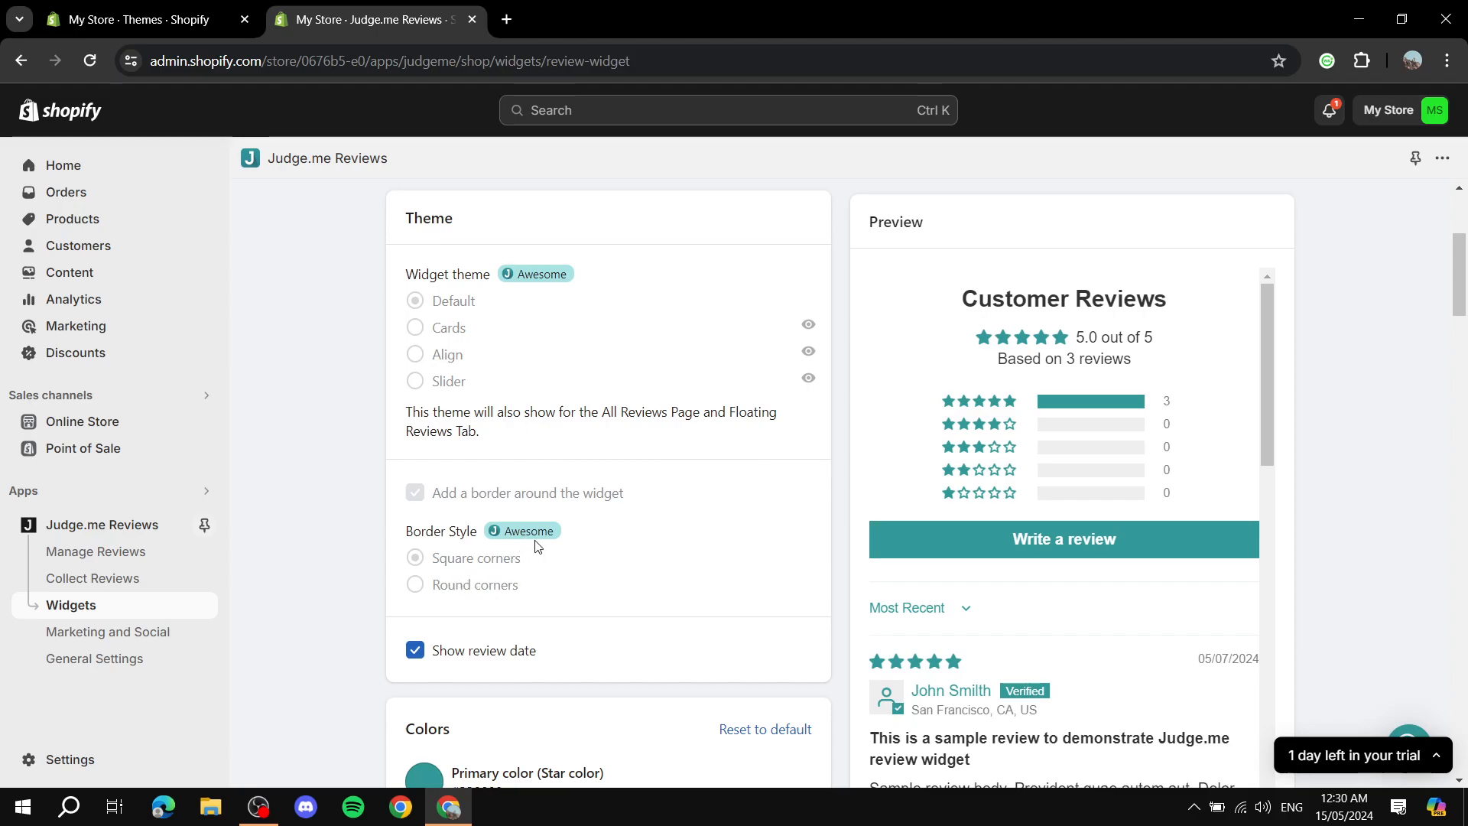
# - Set the Review Widget's primary color (star color) to yellow #DBD518
pyautogui.scroll(-5, 533, 545)
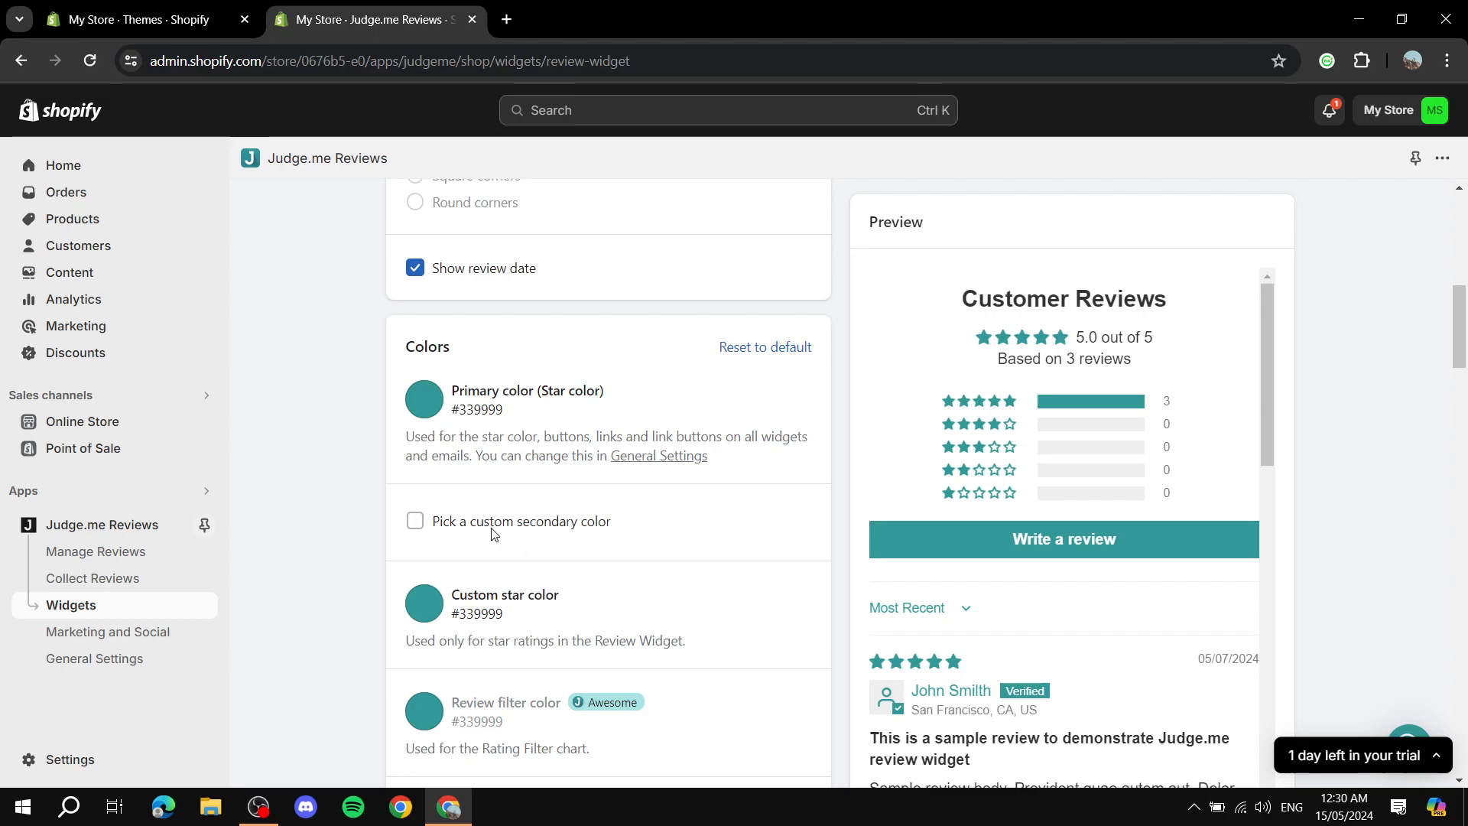
pyautogui.click(419, 417)
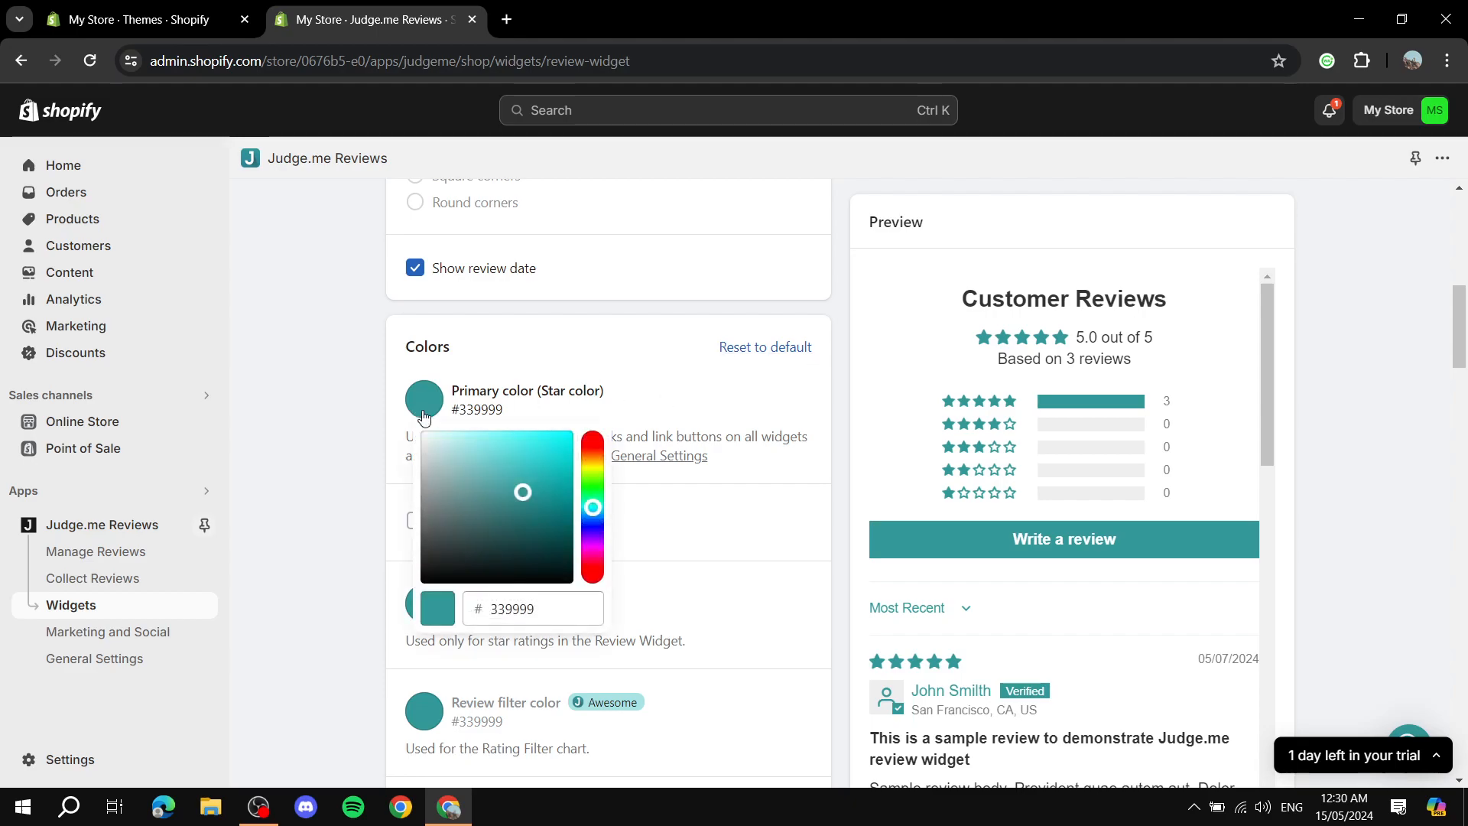
pyautogui.moveTo(593, 482)
pyautogui.mouseDown()
pyautogui.moveTo(594, 432)
pyautogui.moveTo(596, 469)
pyautogui.moveTo(558, 452)
pyautogui.moveTo(601, 468)
pyautogui.mouseUp()
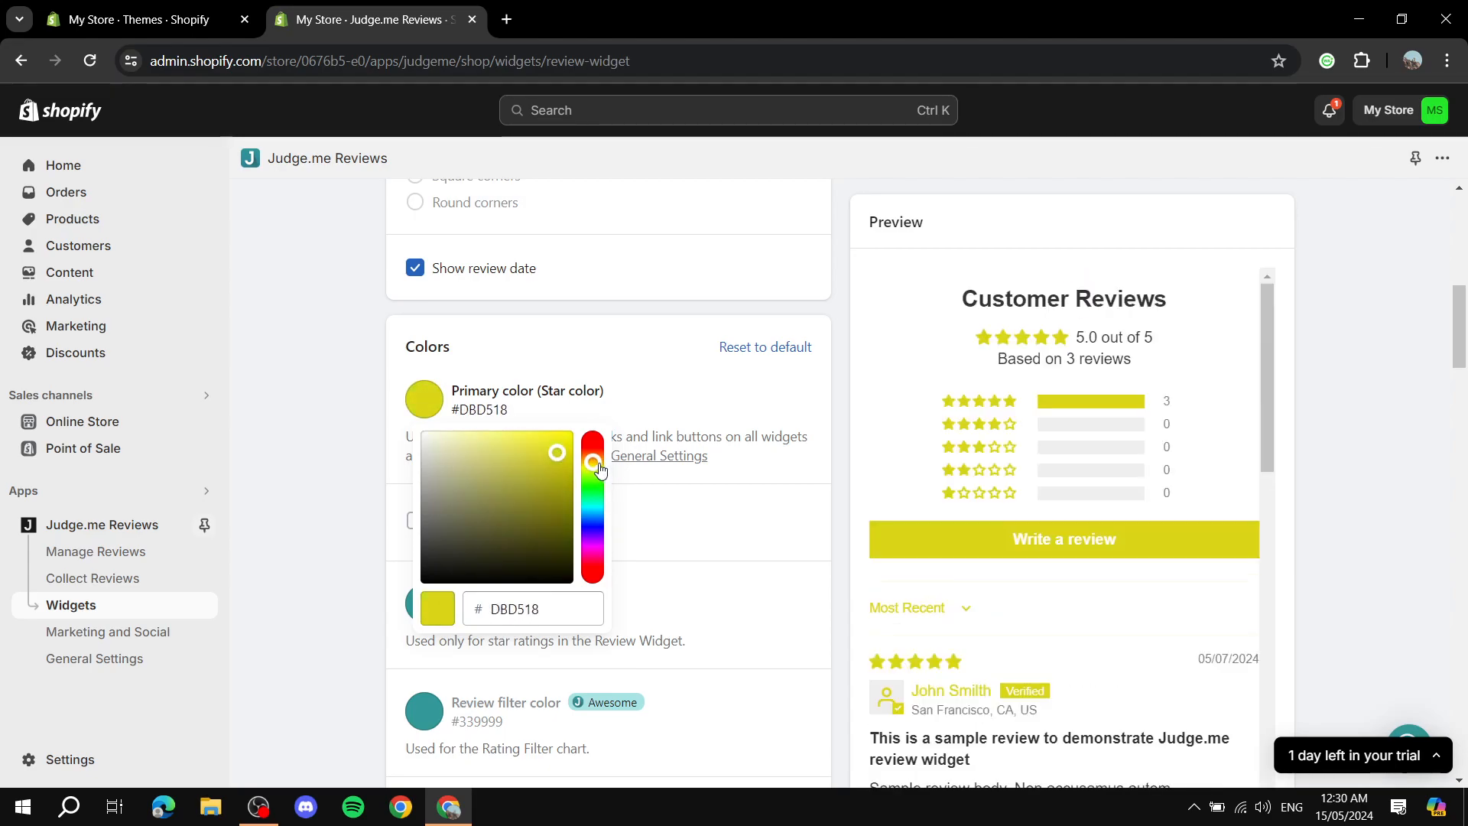
# - Copy the primary color's hex code DBD518 and apply it as the Review Widget's custom star color
pyautogui.moveTo(554, 608); pyautogui.dragTo(465, 607)
pyautogui.hotkey('ctrl', 'c')
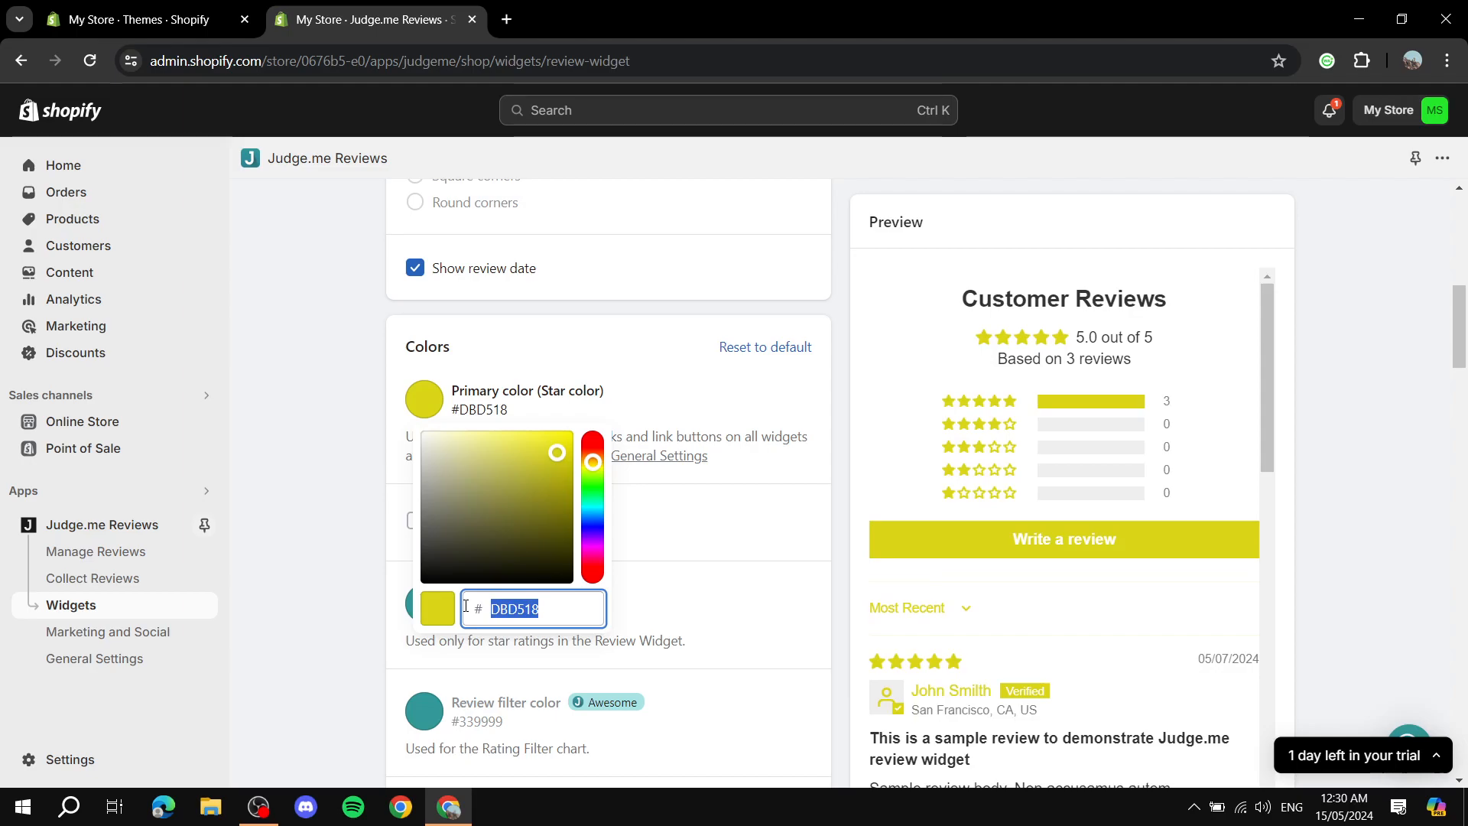
pyautogui.click(367, 585)
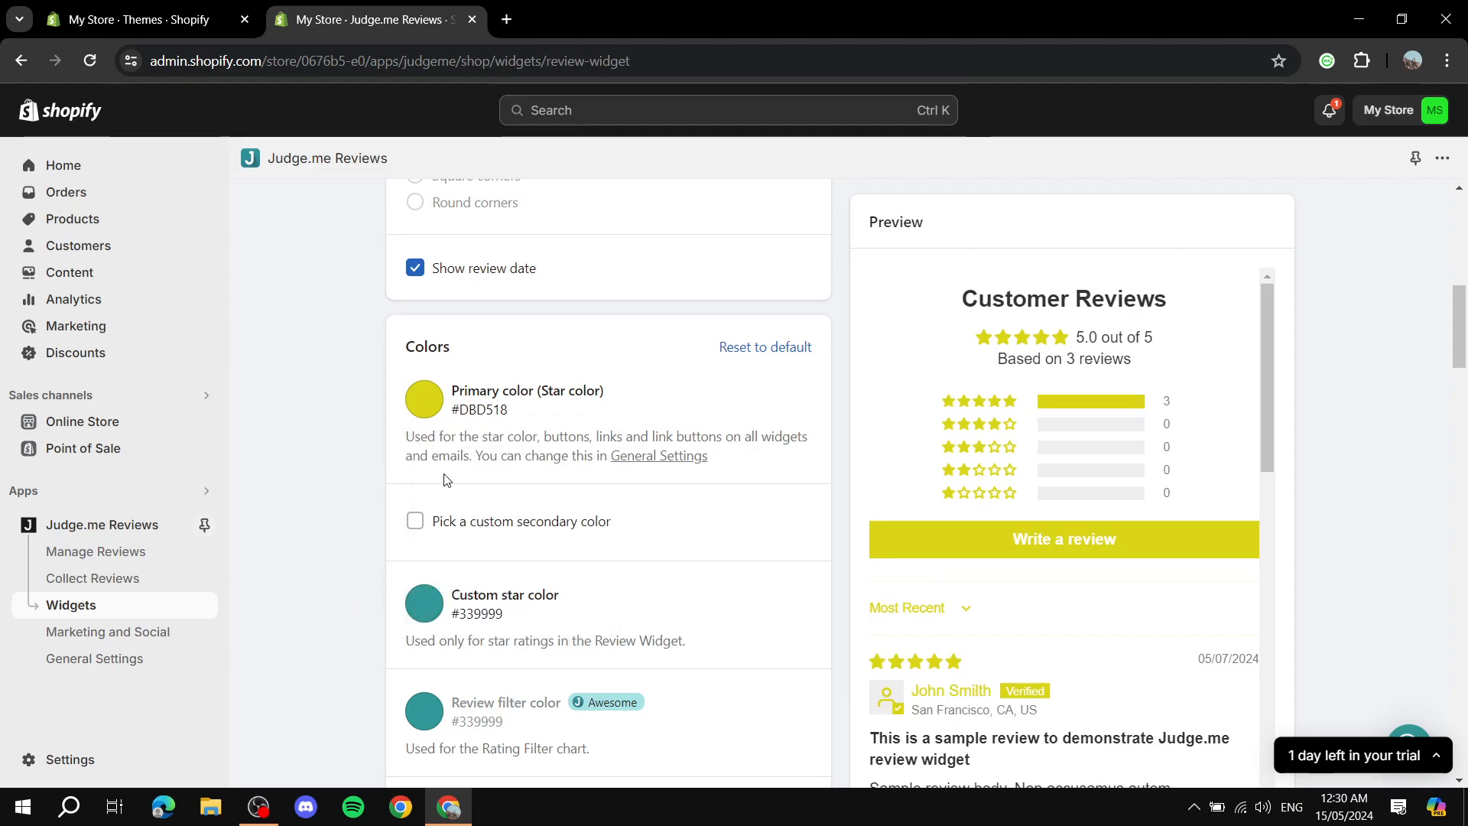
pyautogui.click(428, 611)
pyautogui.moveTo(492, 556); pyautogui.dragTo(535, 556)
pyautogui.hotkey('ctrl', 'v')
pyautogui.click(377, 613)
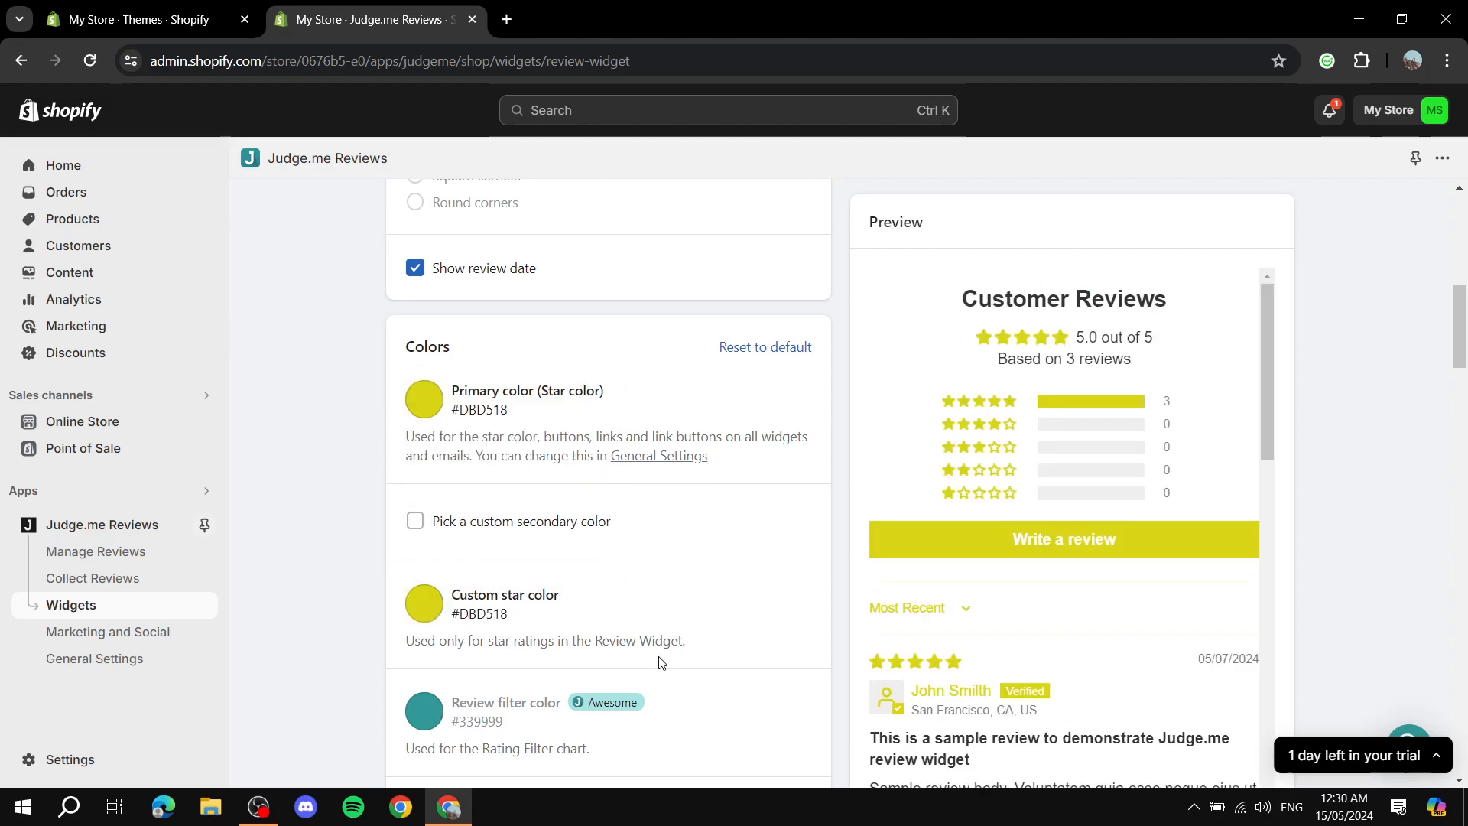
# - Examine the Review Widget's preview and its remaining settings for colors, text, media, pagination, formatting and reviewer details
pyautogui.scroll(-3, 544, 678)
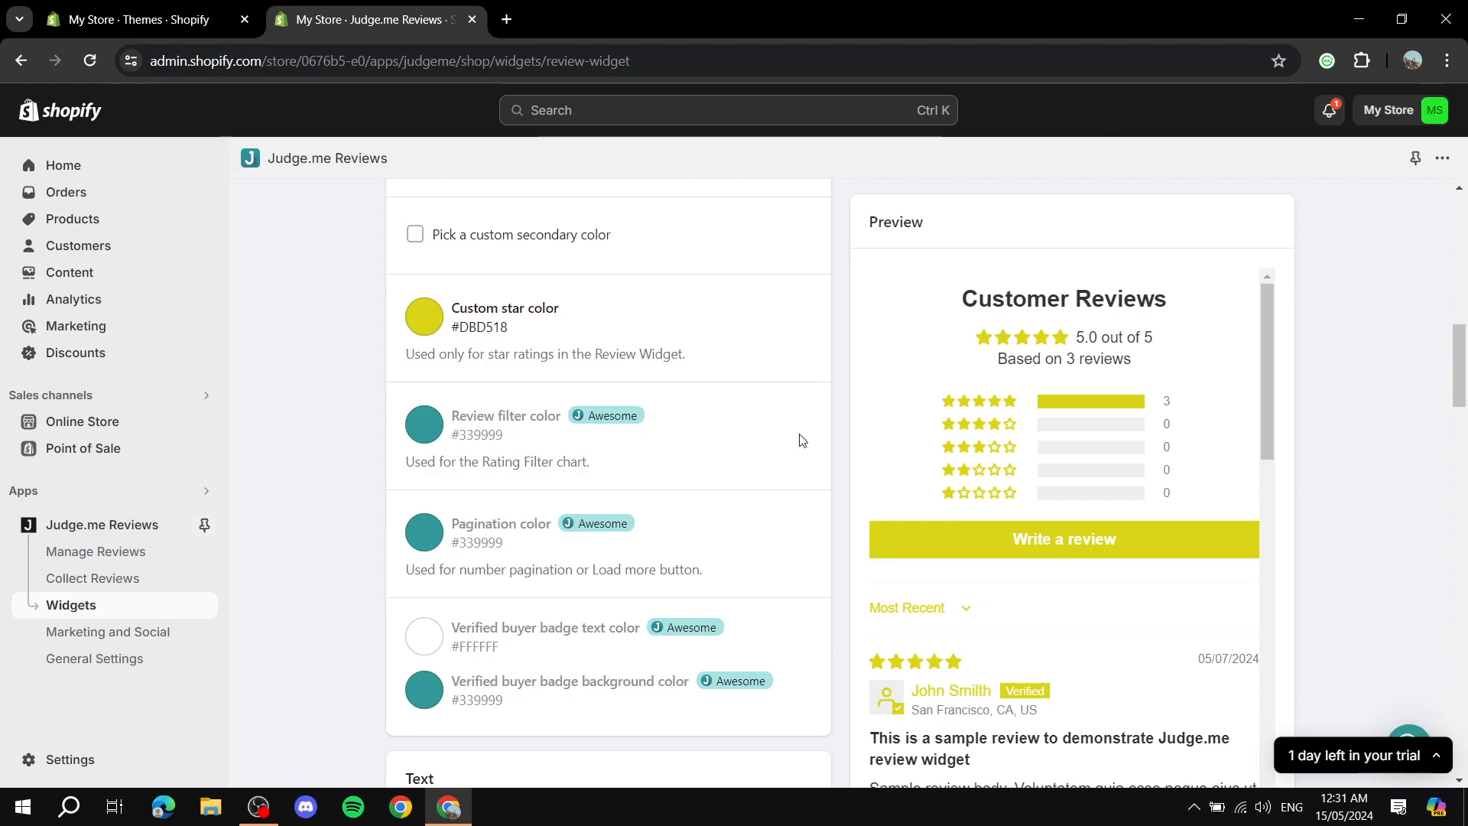
pyautogui.scroll(-5, 801, 437)
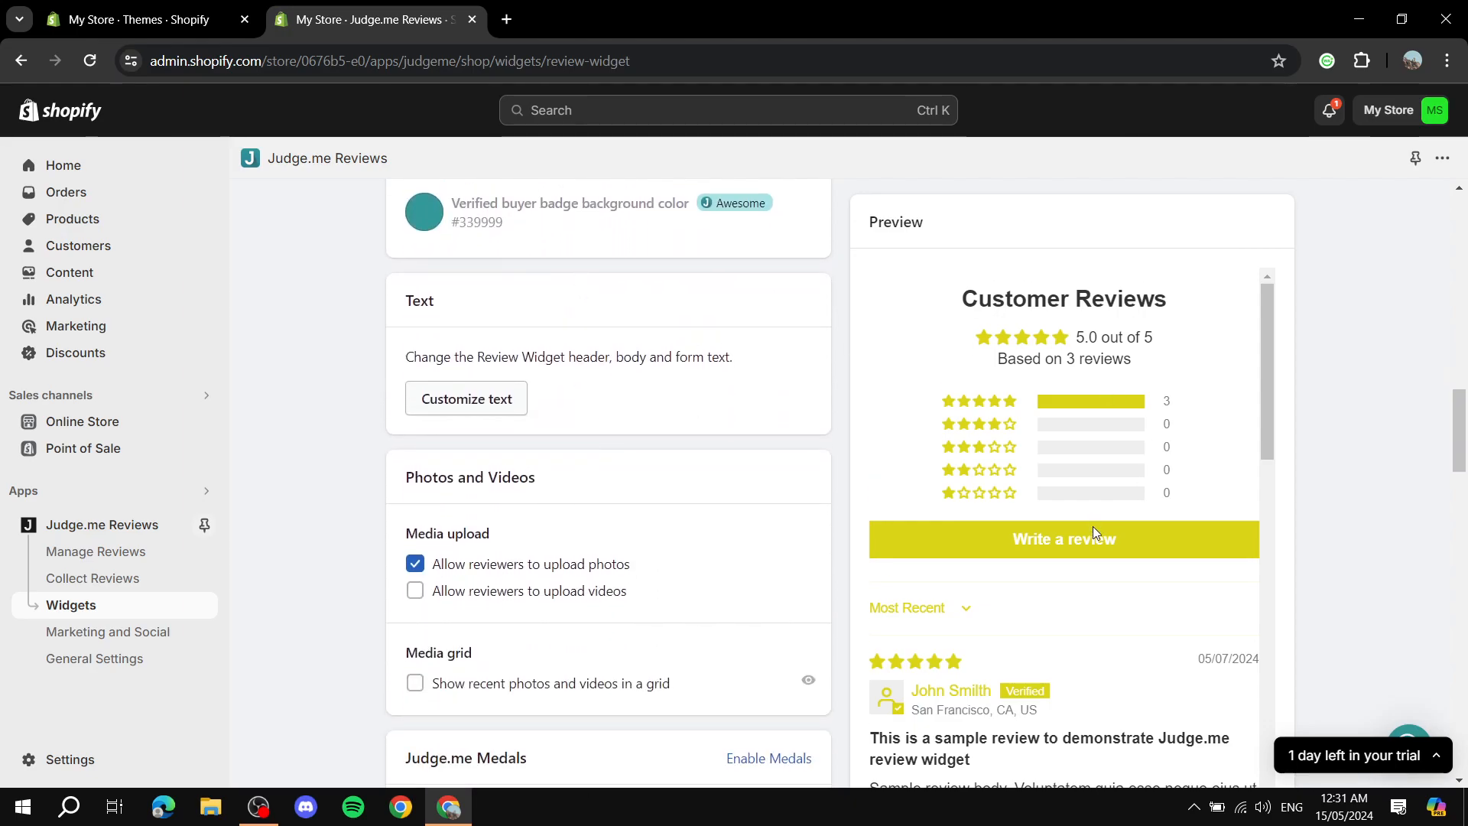
pyautogui.scroll(-7, 1092, 523)
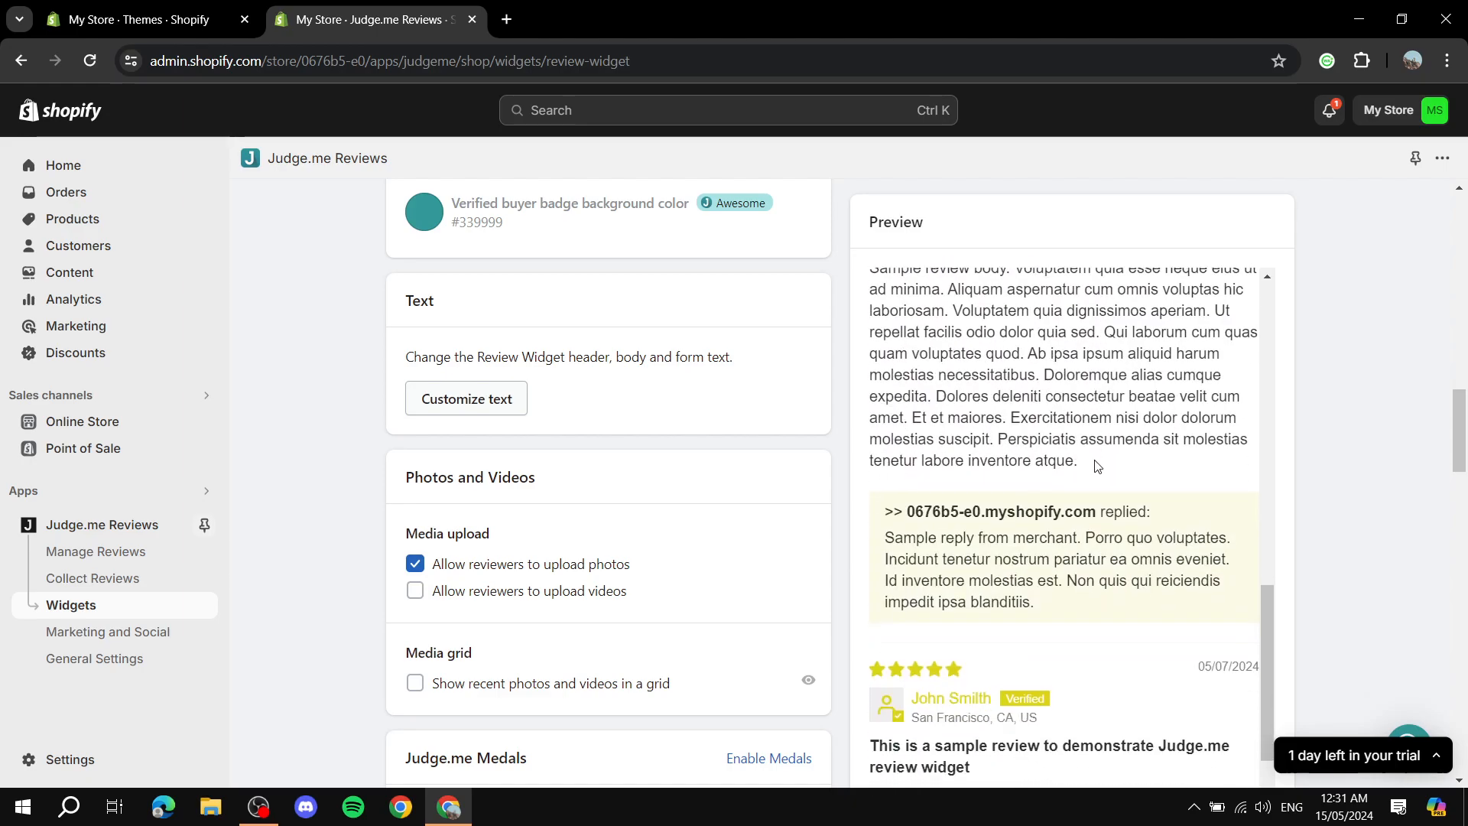
pyautogui.scroll(7, 1086, 462)
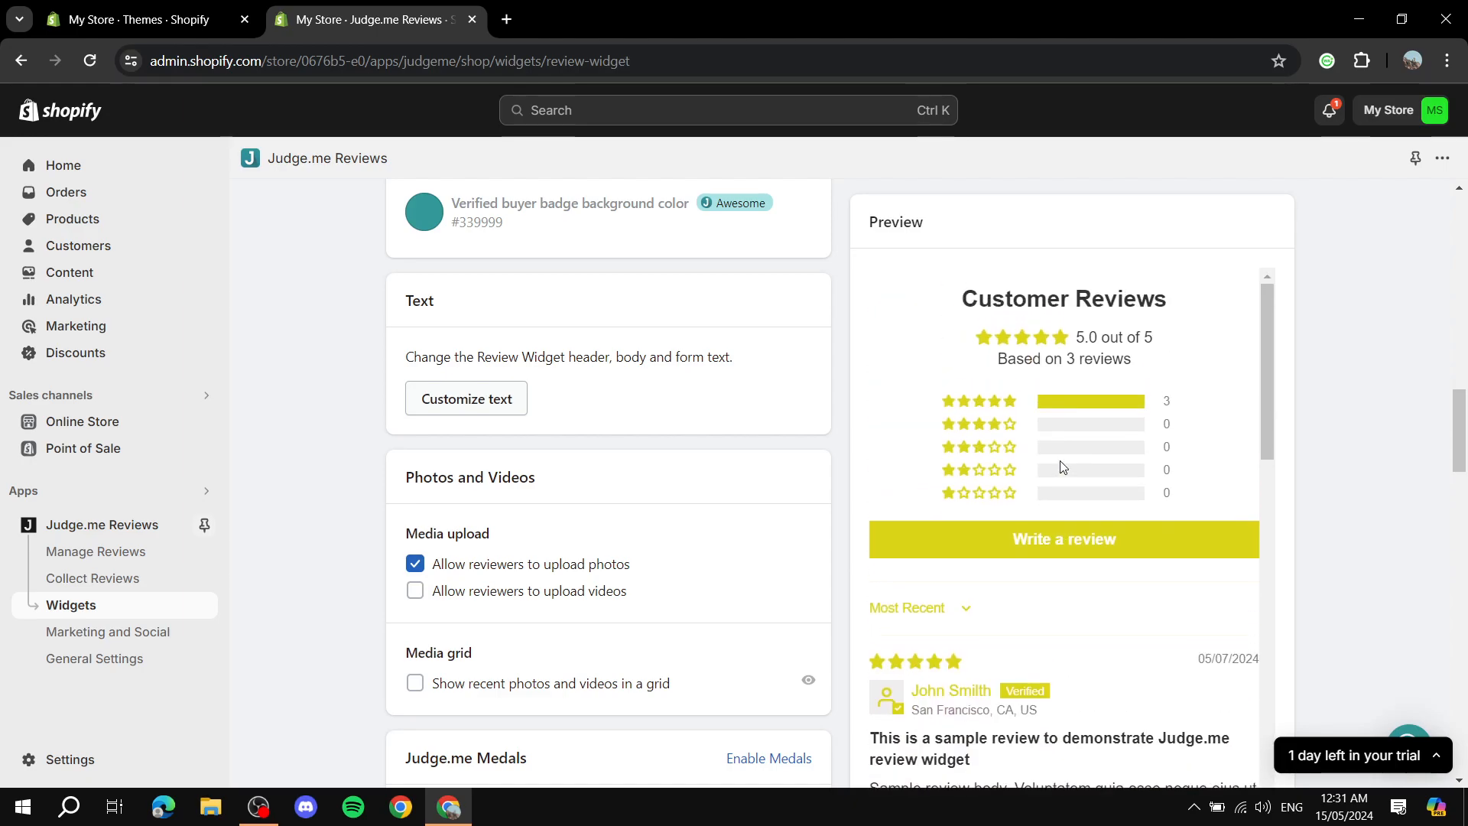
pyautogui.scroll(-6, 649, 500)
pyautogui.scroll(3, 507, 351)
pyautogui.scroll(-1, 560, 306)
pyautogui.scroll(-10, 566, 329)
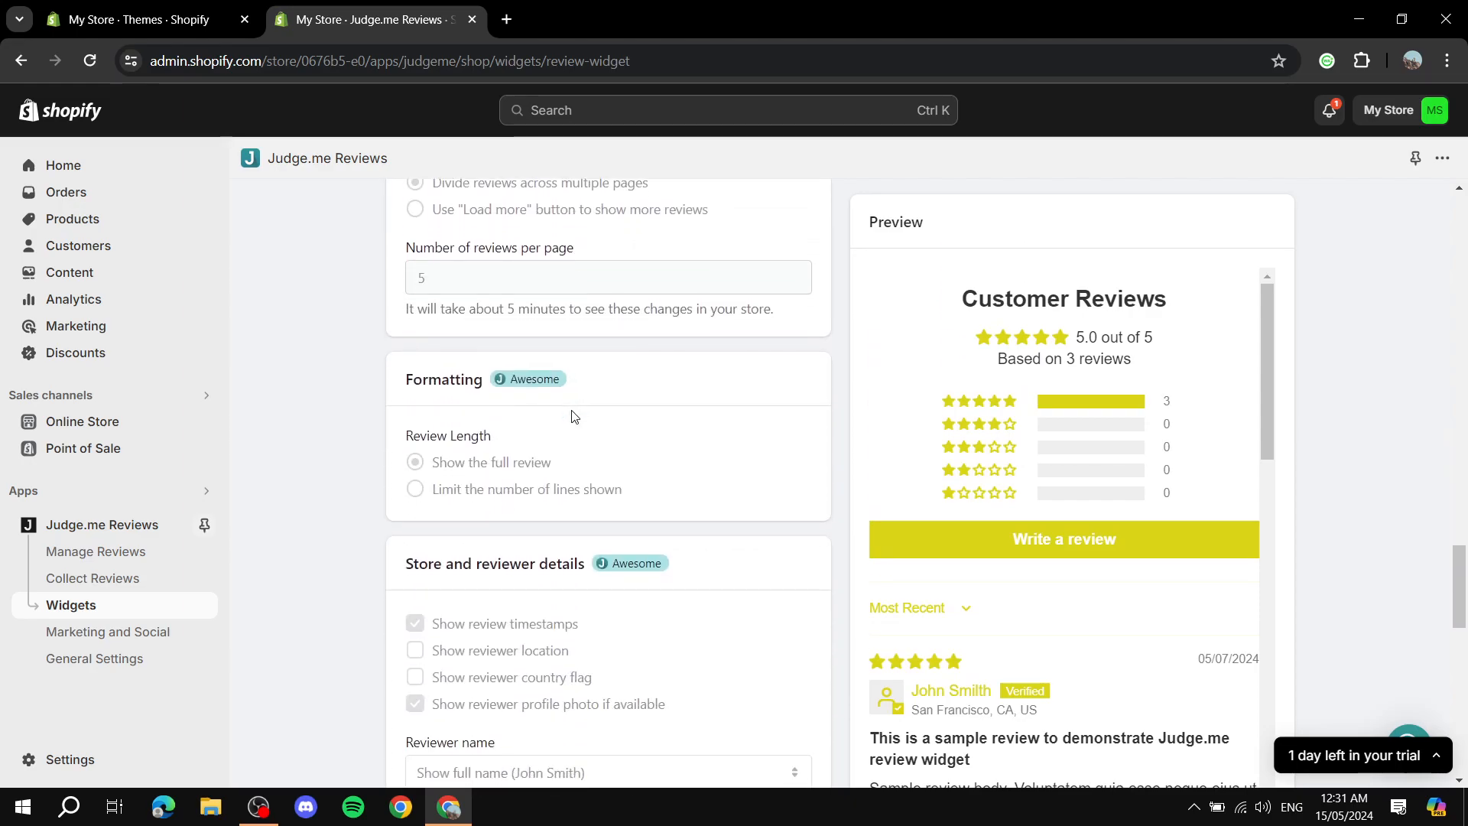
pyautogui.scroll(3, 575, 409)
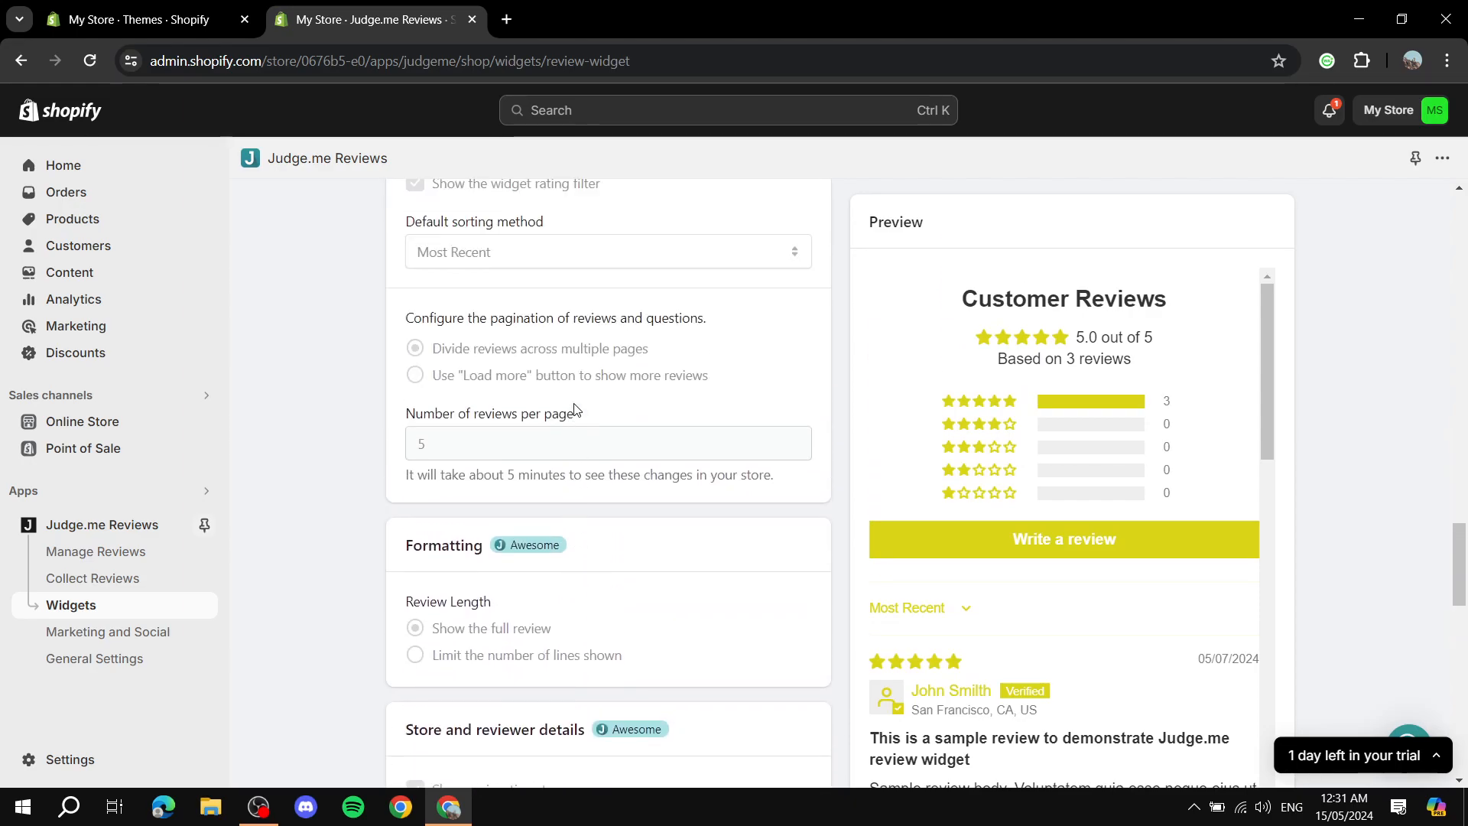
# - Look over the Review Widget's remaining pagination, formatting, review source and custom form settings
pyautogui.moveTo(441, 438); pyautogui.dragTo(632, 460)
pyautogui.click(687, 567)
pyautogui.scroll(-14, 692, 535)
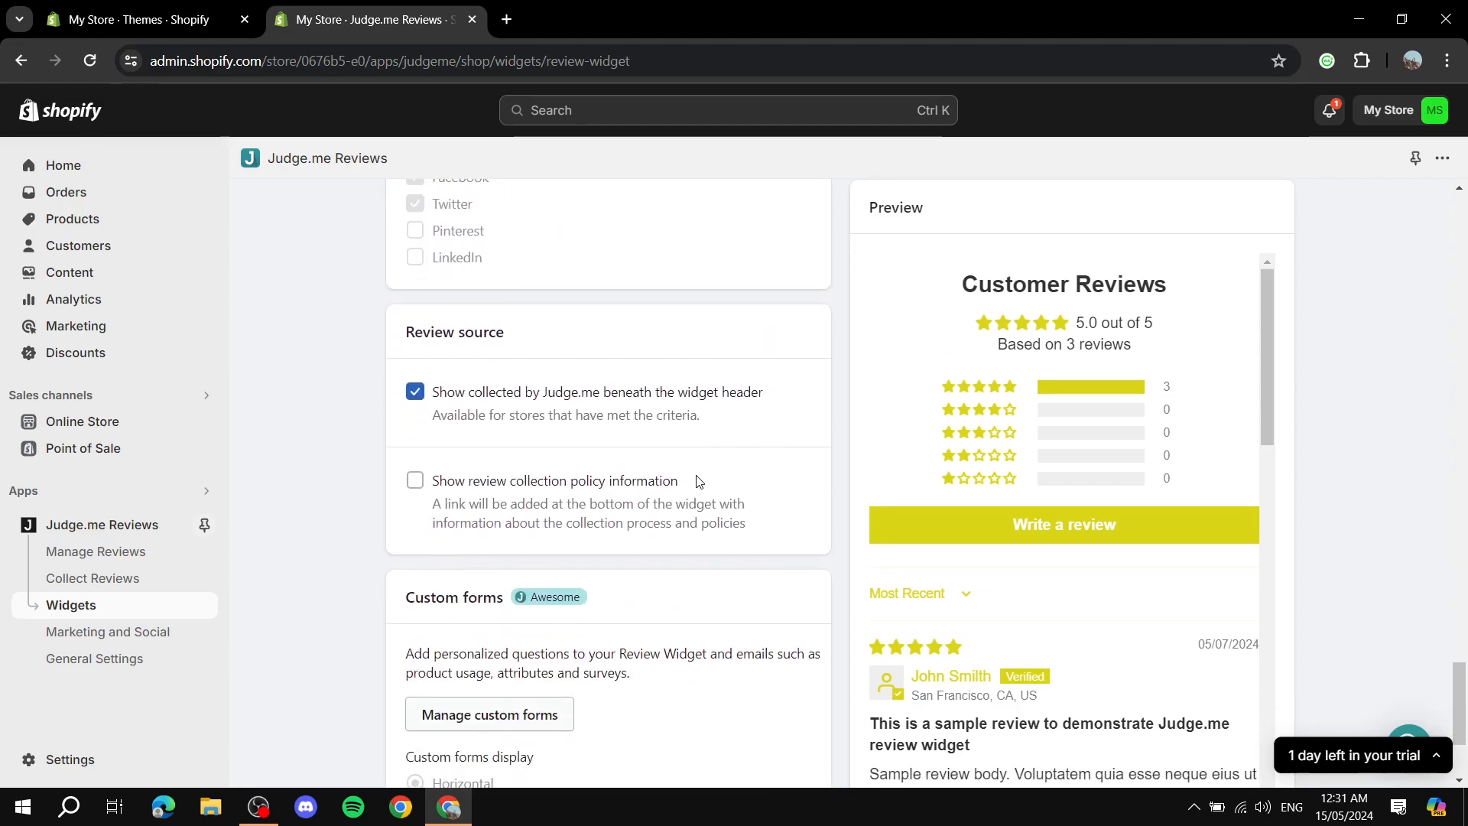
pyautogui.scroll(20, 698, 480)
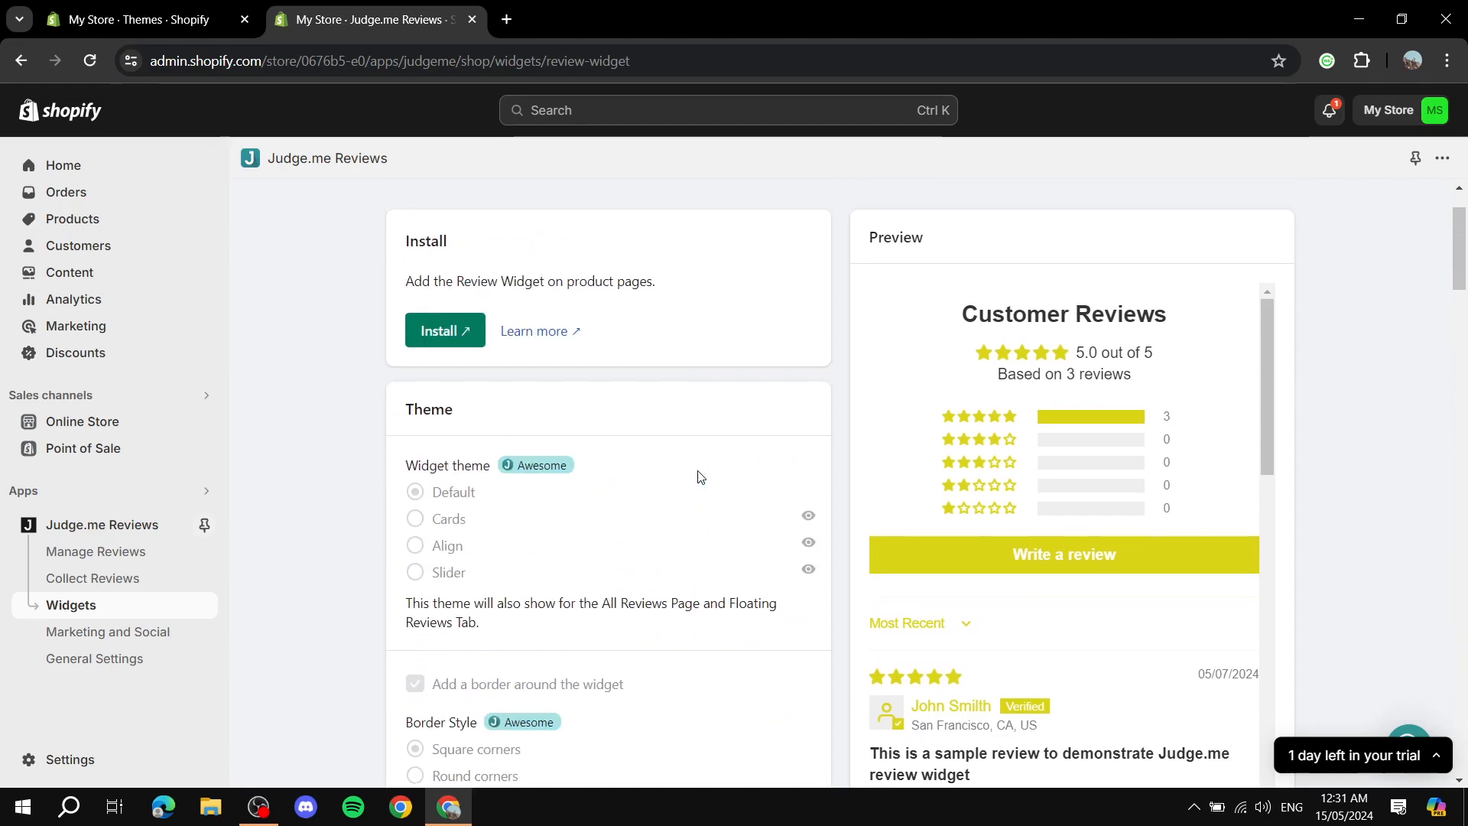
pyautogui.scroll(2, 696, 480)
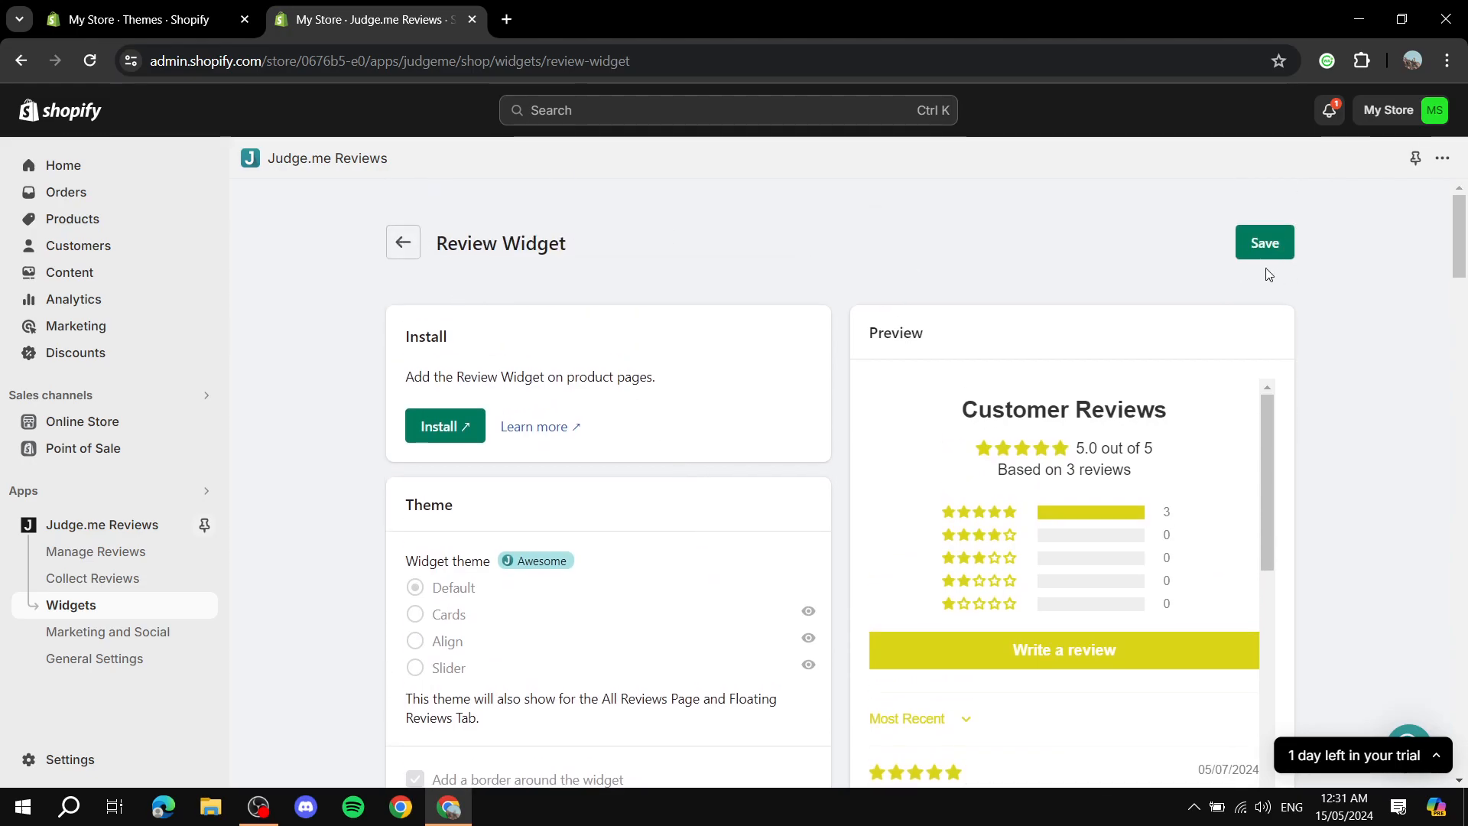
# - Darken the Review Widget's primary color (star color) to olive #A5A11A
pyautogui.scroll(-6, 622, 501)
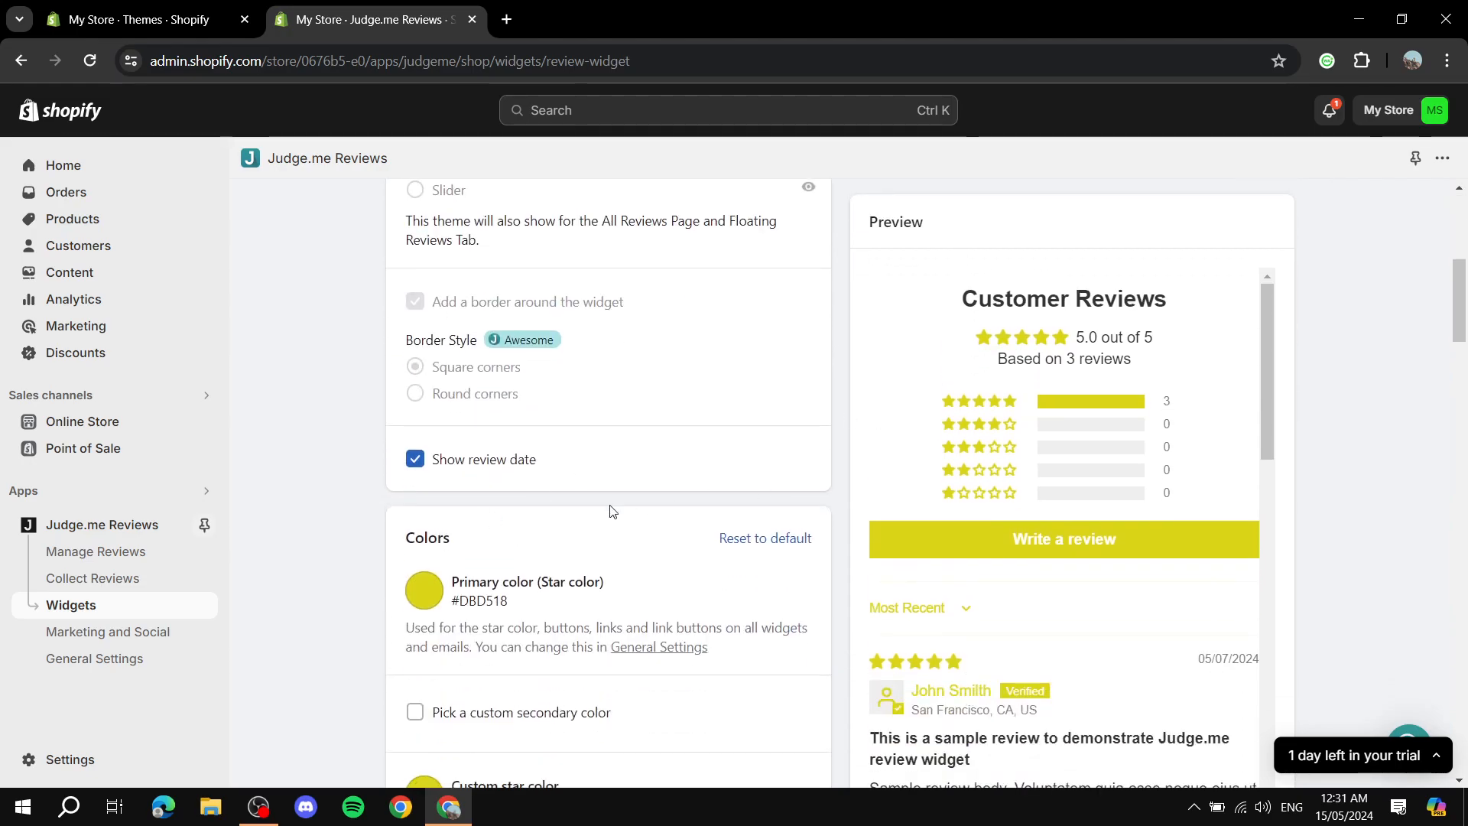
pyautogui.click(428, 596)
pyautogui.moveTo(563, 411)
pyautogui.mouseDown()
pyautogui.moveTo(543, 408)
pyautogui.moveTo(547, 420)
pyautogui.mouseUp()
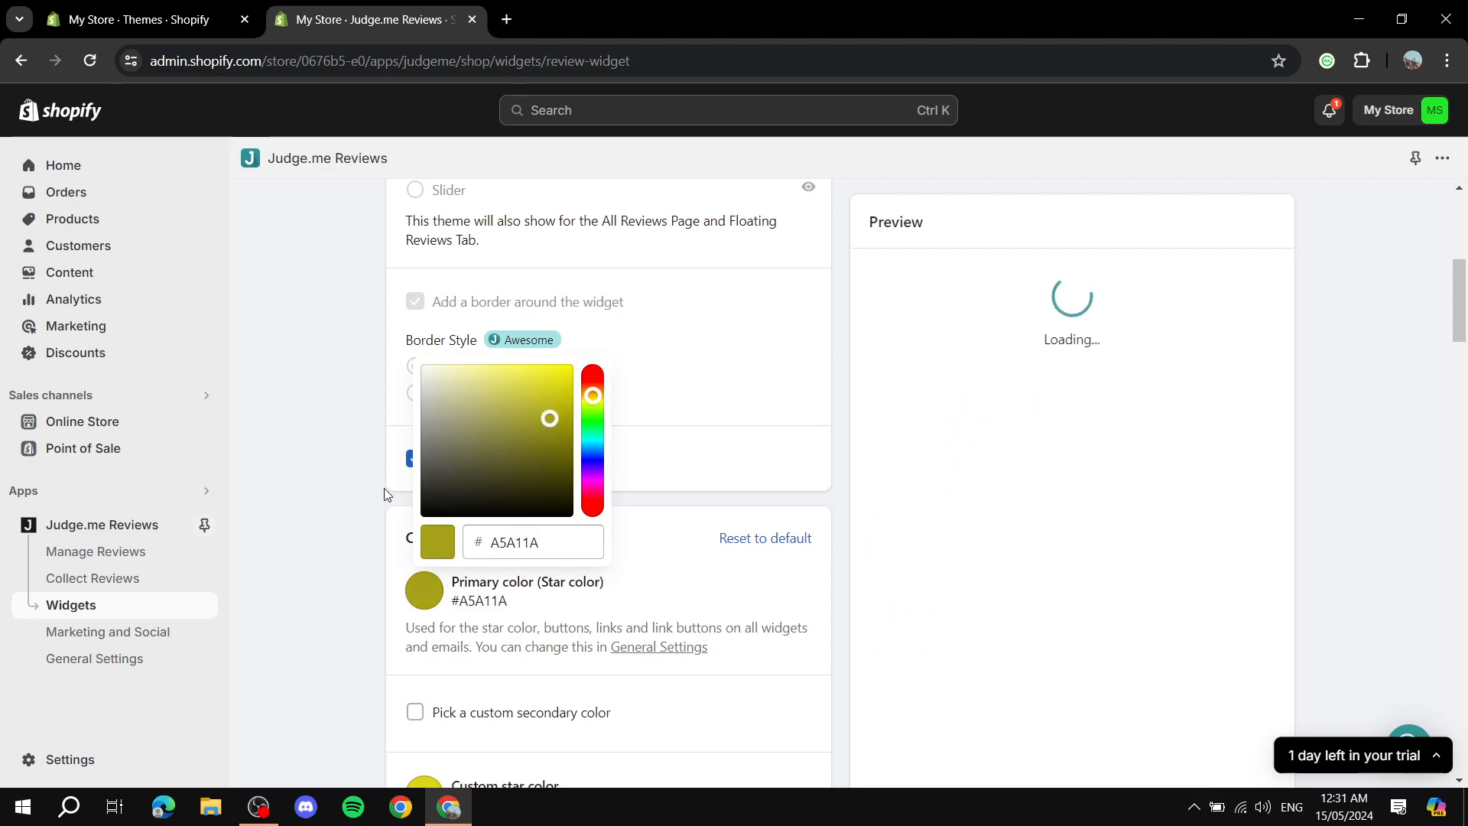
pyautogui.click(384, 489)
# - Change the Review Widget's custom star color to a darker olive shade and save the widget settings
pyautogui.scroll(-4, 398, 535)
pyautogui.click(423, 518)
pyautogui.moveTo(552, 320); pyautogui.dragTo(565, 331)
pyautogui.click(380, 419)
pyautogui.scroll(6, 459, 455)
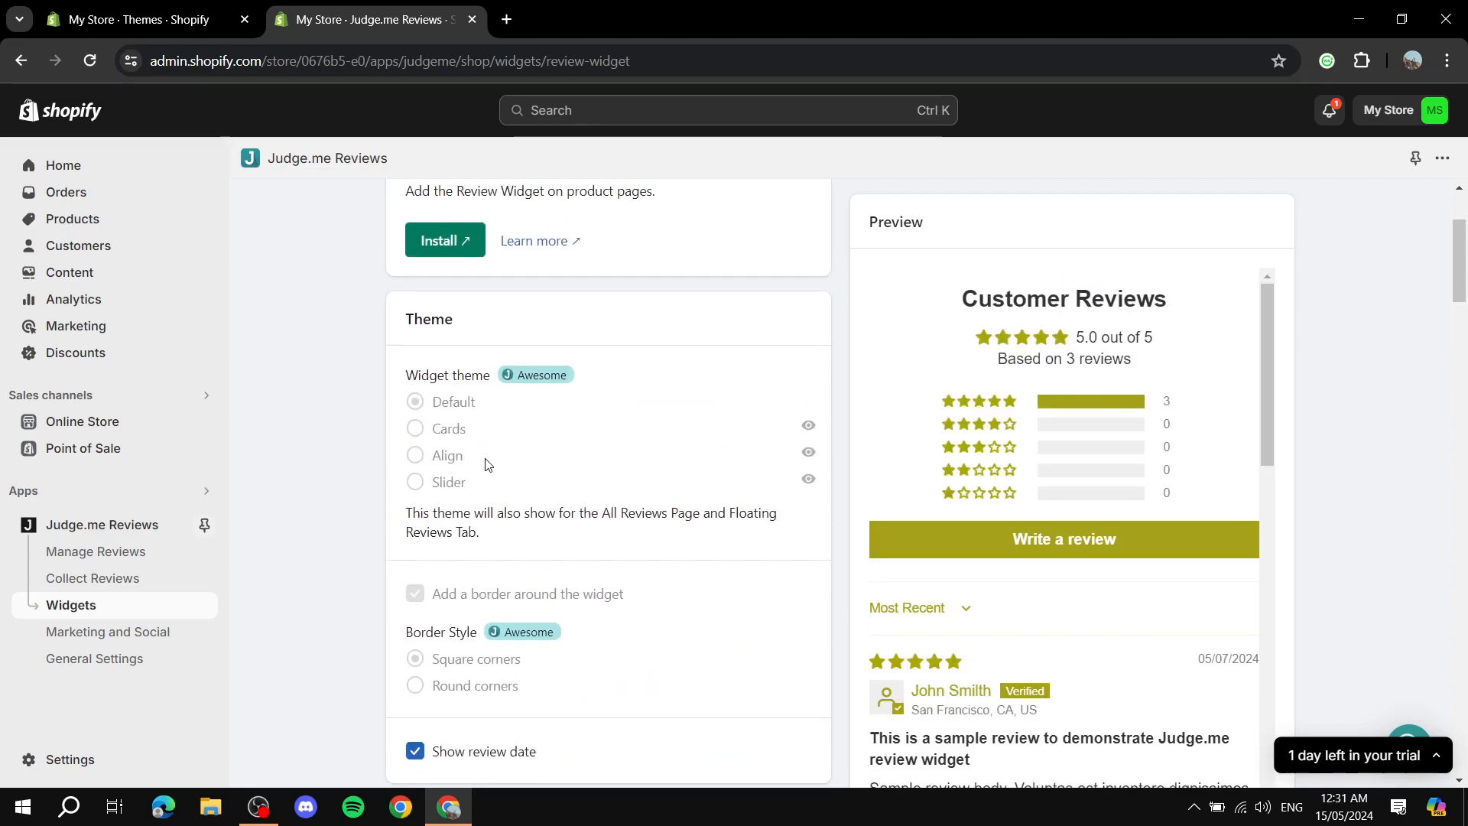
pyautogui.scroll(3, 485, 465)
pyautogui.click(1268, 242)
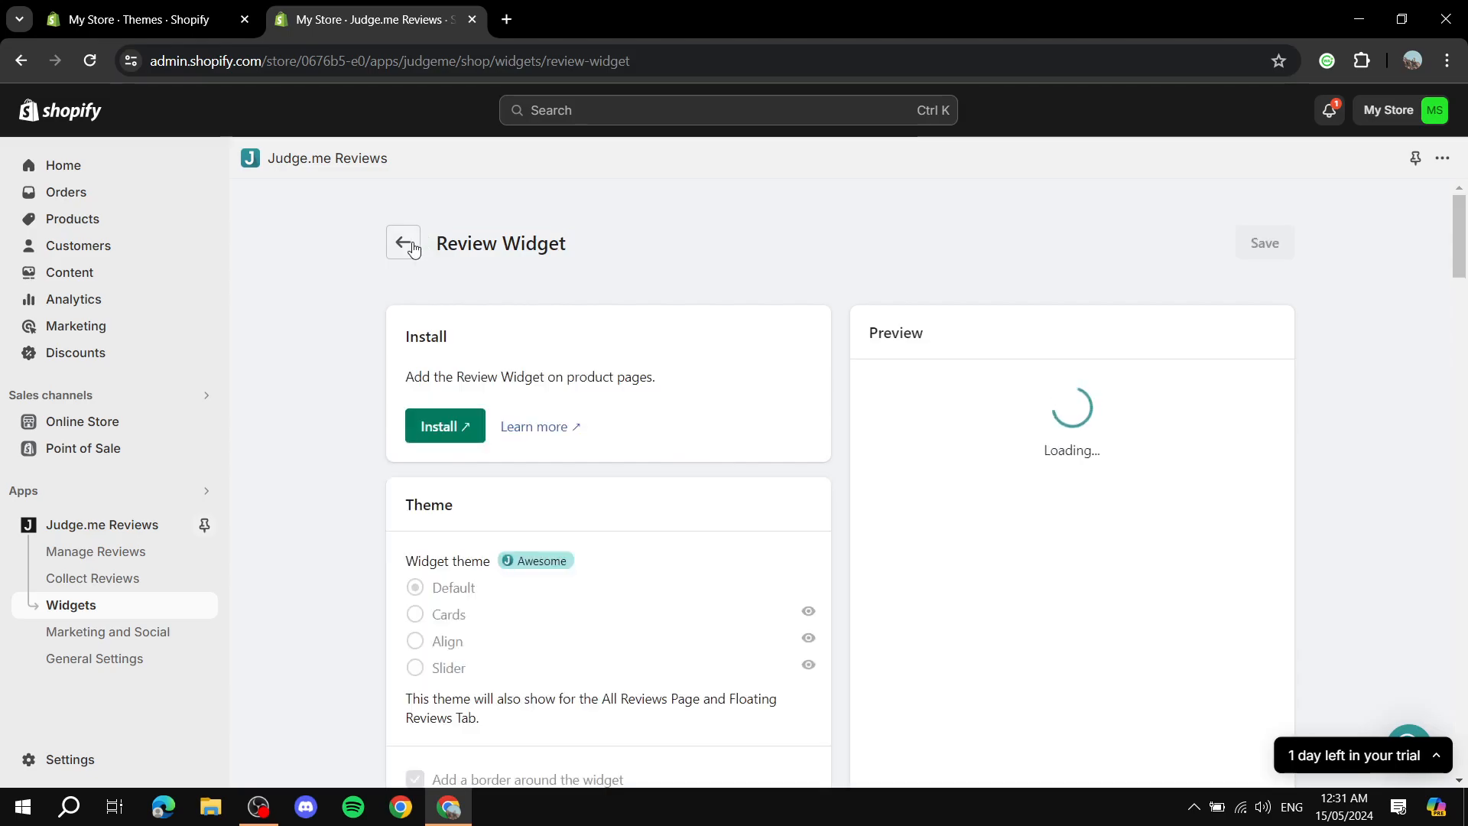
# - Return to the Judge.me widgets overview, open the Star Rating Badge's customization settings and look them over
pyautogui.click(413, 250)
pyautogui.scroll(-3, 776, 463)
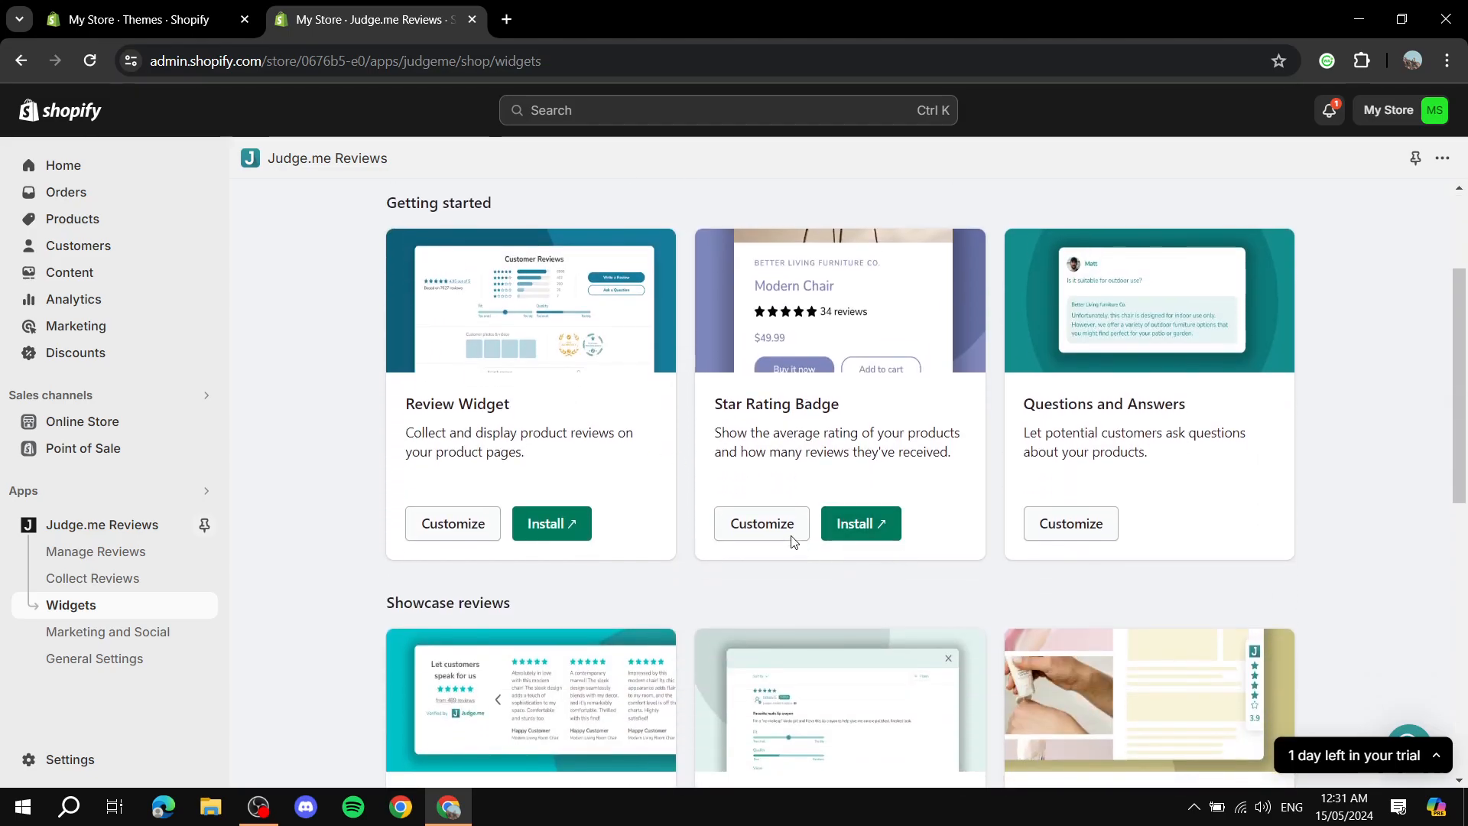
pyautogui.click(749, 527)
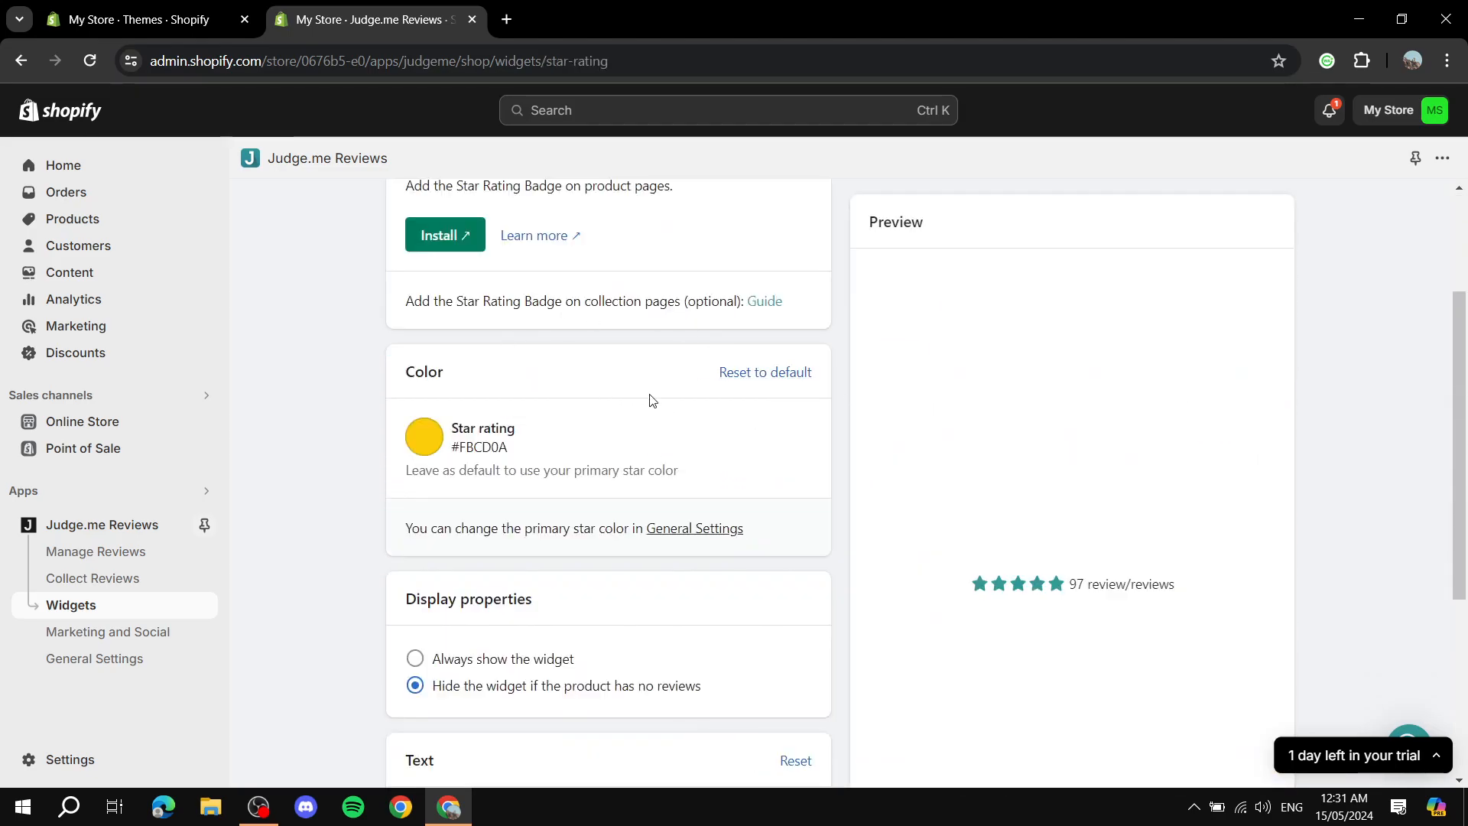
pyautogui.scroll(3, 612, 416)
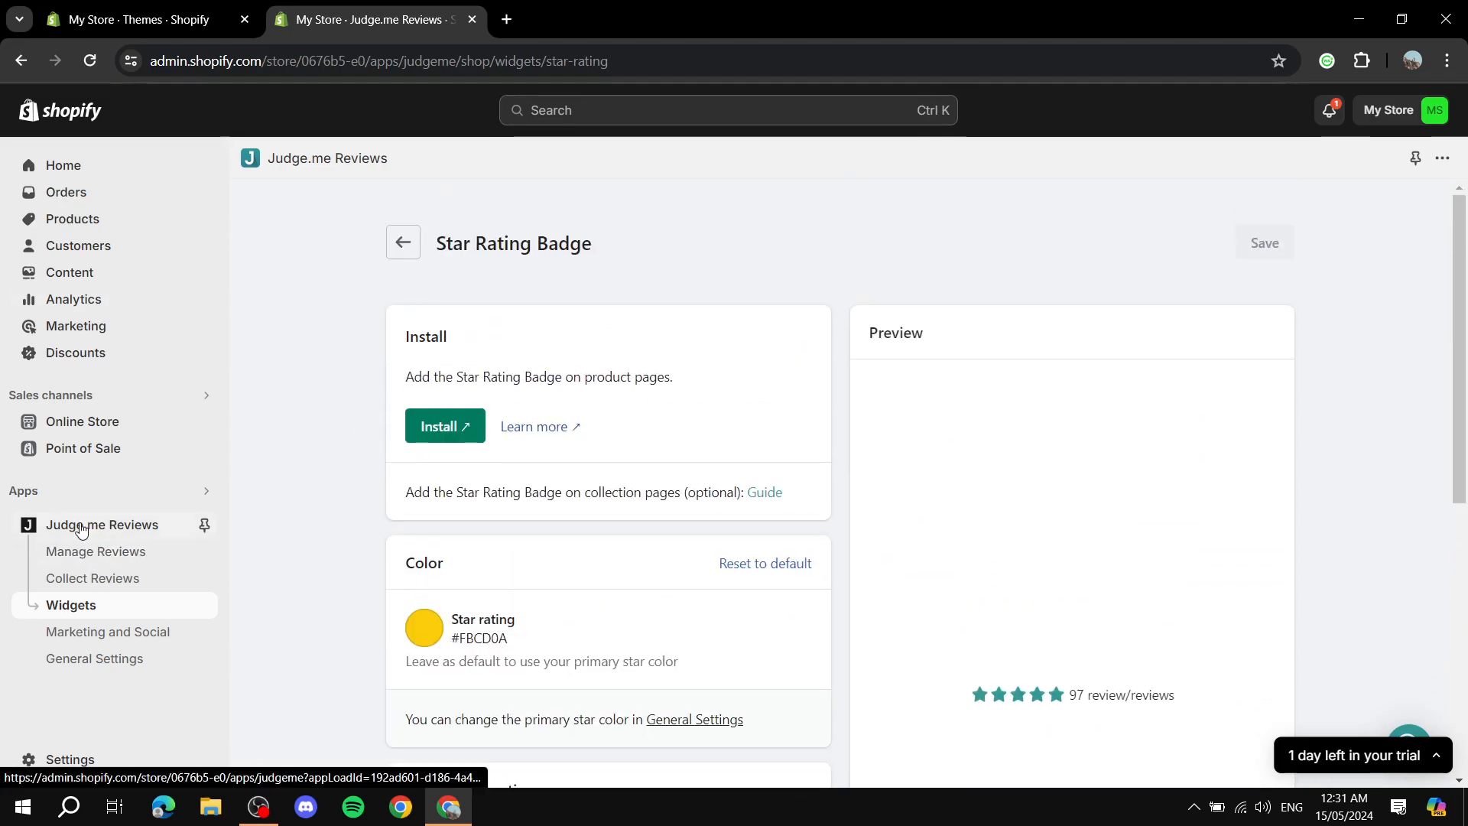
# - View the live online store in a new browser tab and open the featured product Red
pyautogui.click(79, 422)
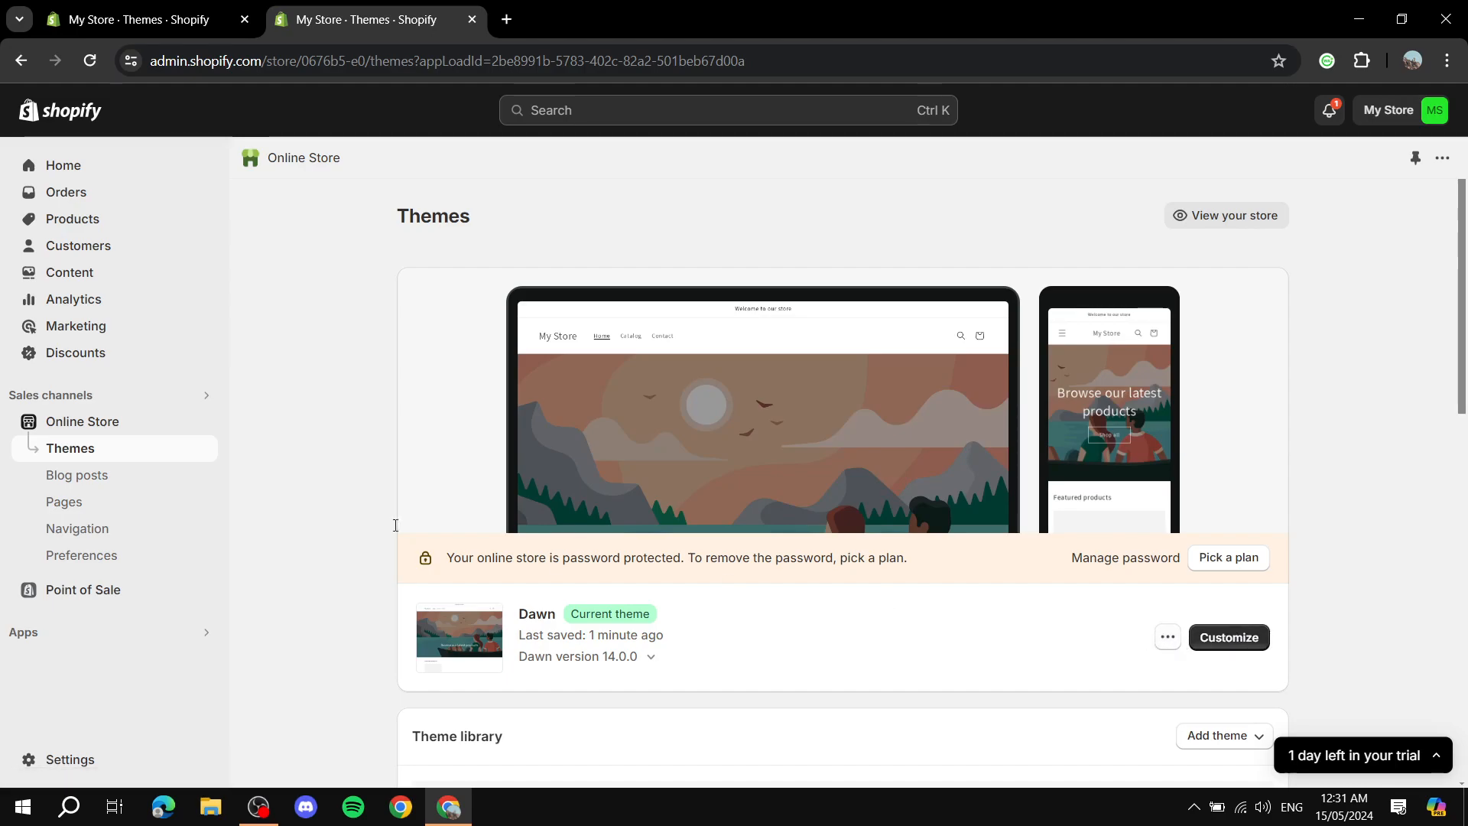
pyautogui.click(205, 423)
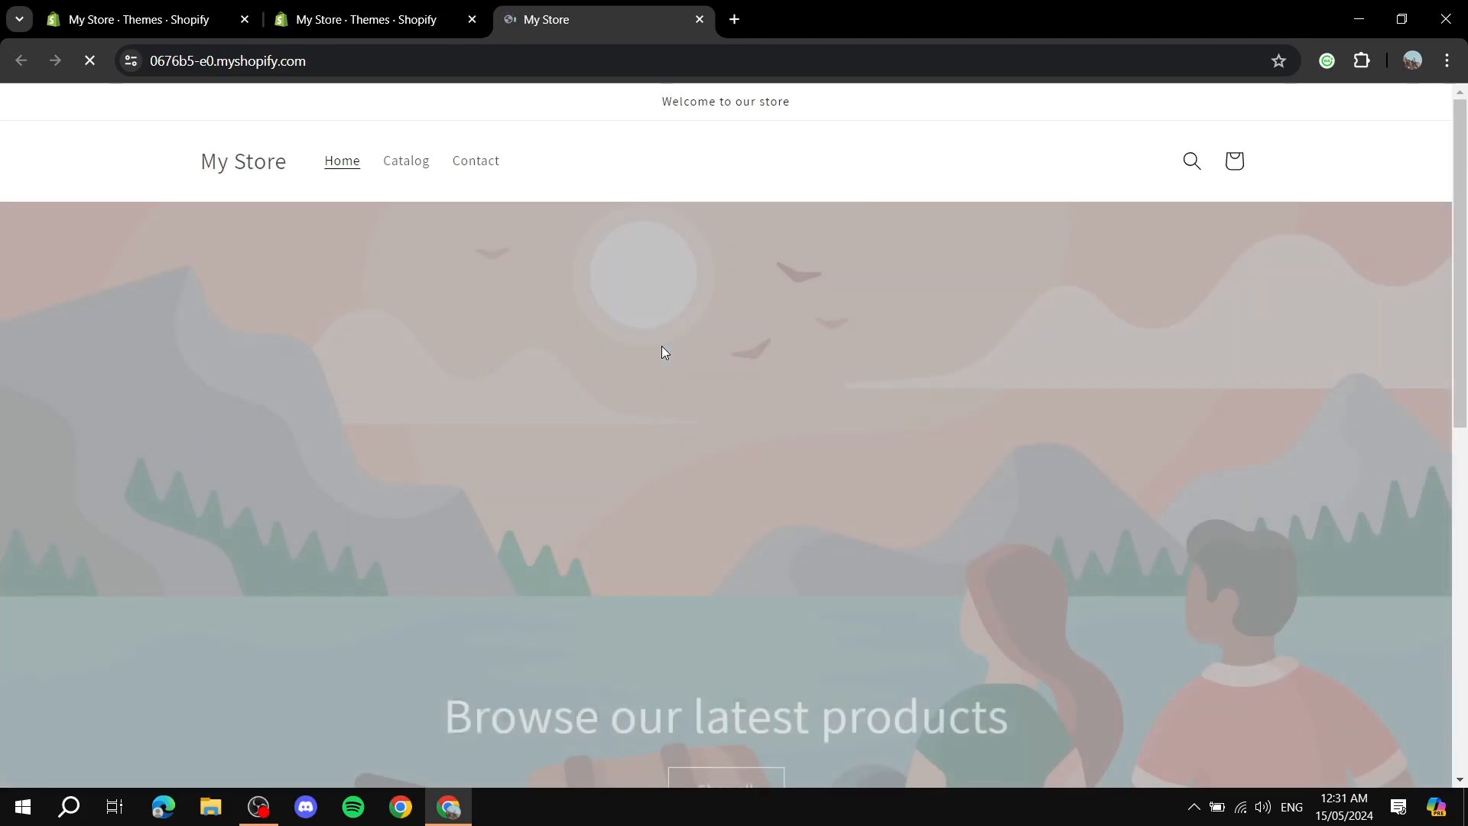
pyautogui.scroll(-8, 488, 275)
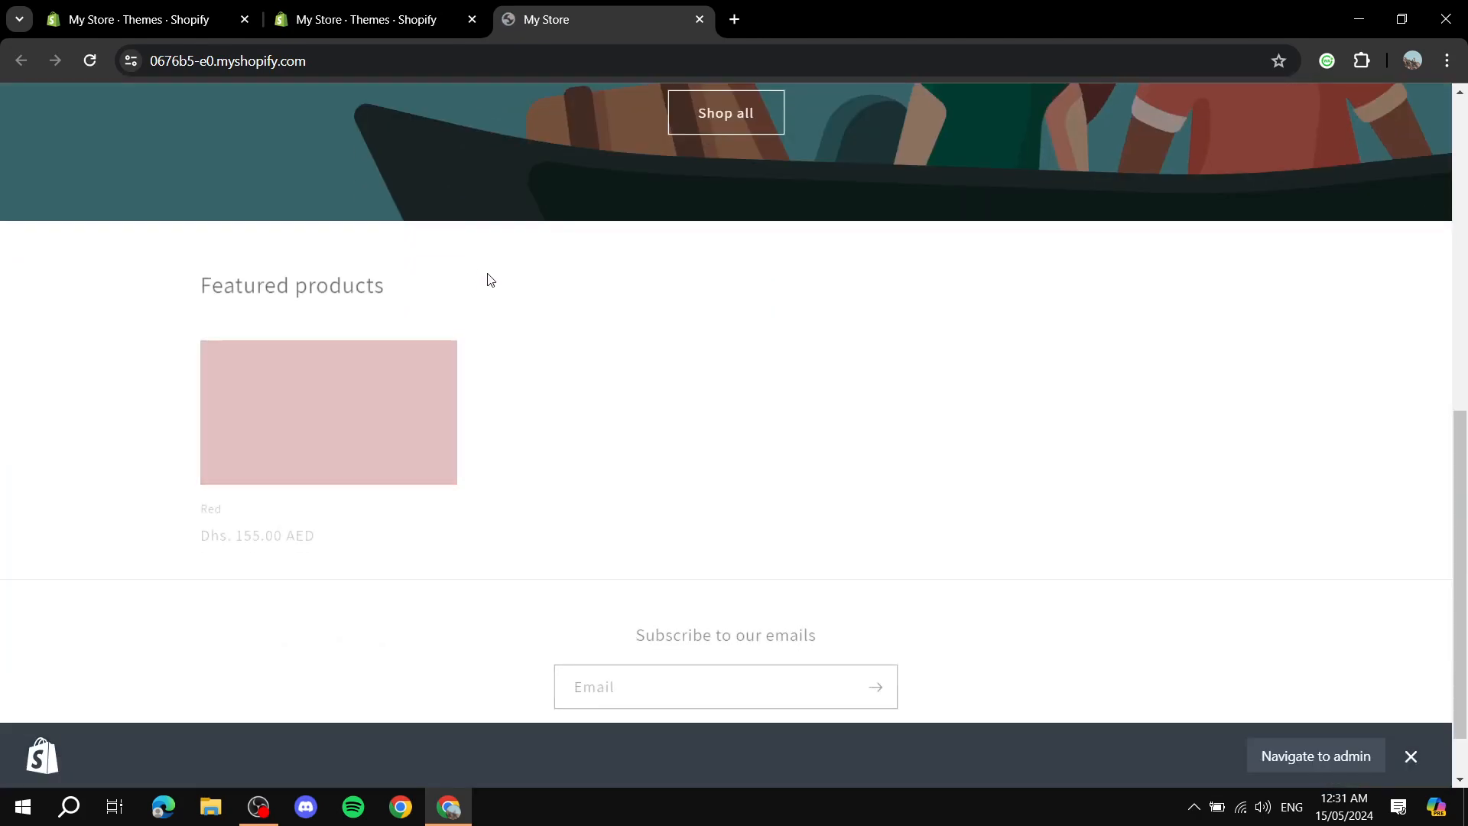
pyautogui.click(341, 410)
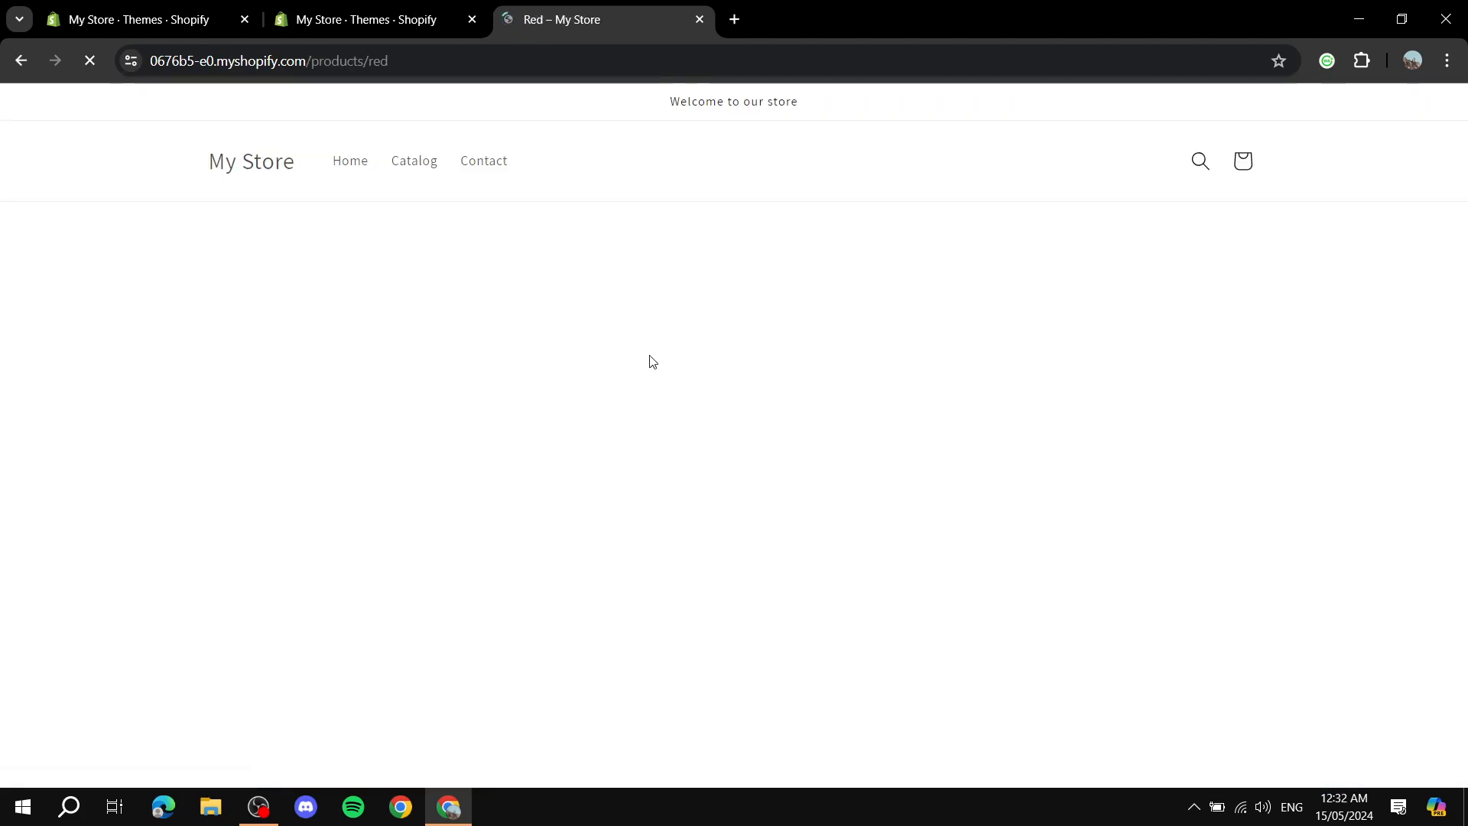
# - Examine the Red product page's price area and its Customer Reviews section
pyautogui.scroll(-2, 1047, 308)
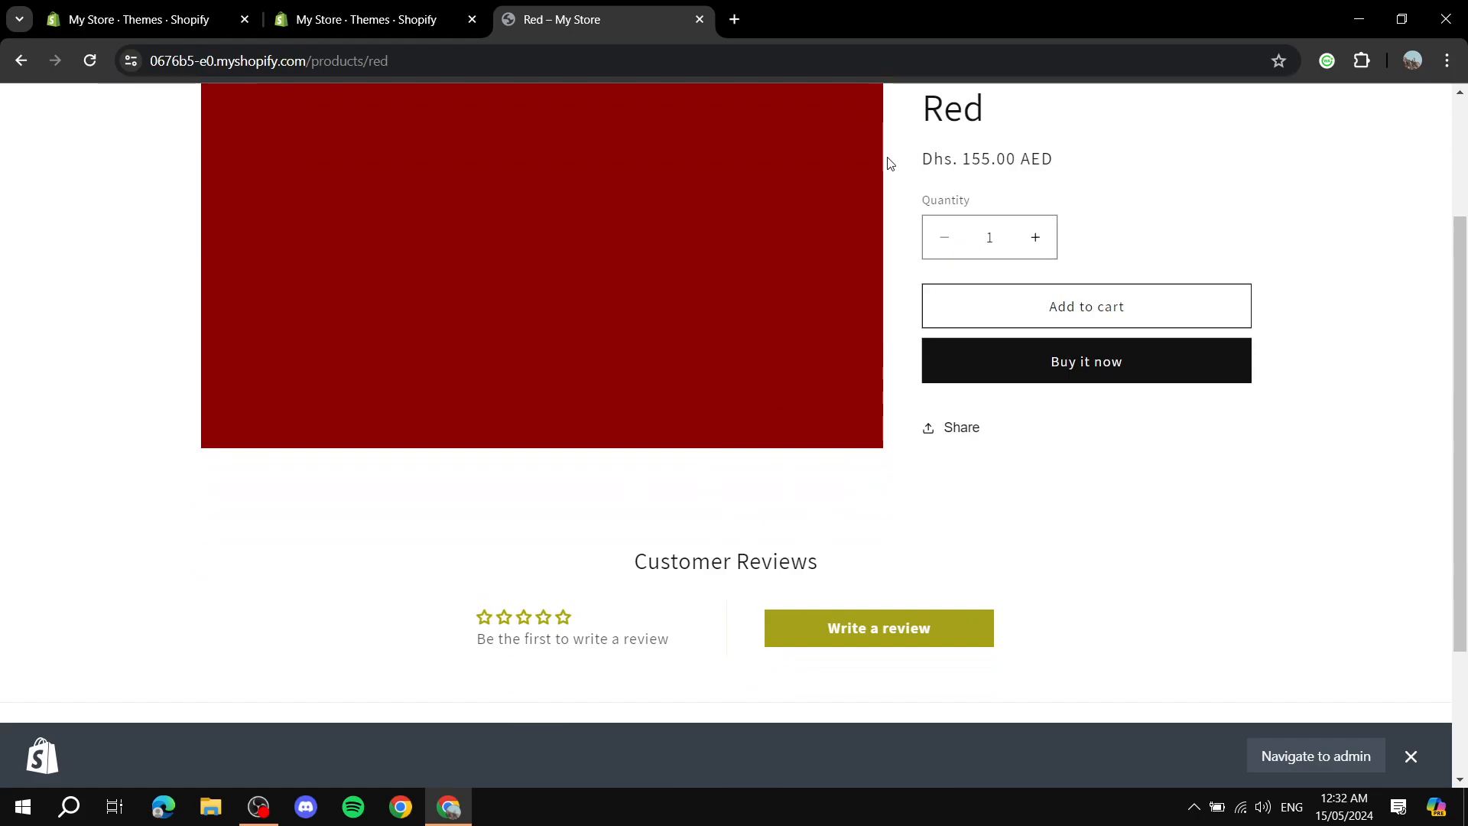
pyautogui.moveTo(956, 158); pyautogui.dragTo(1059, 161)
pyautogui.click(1103, 178)
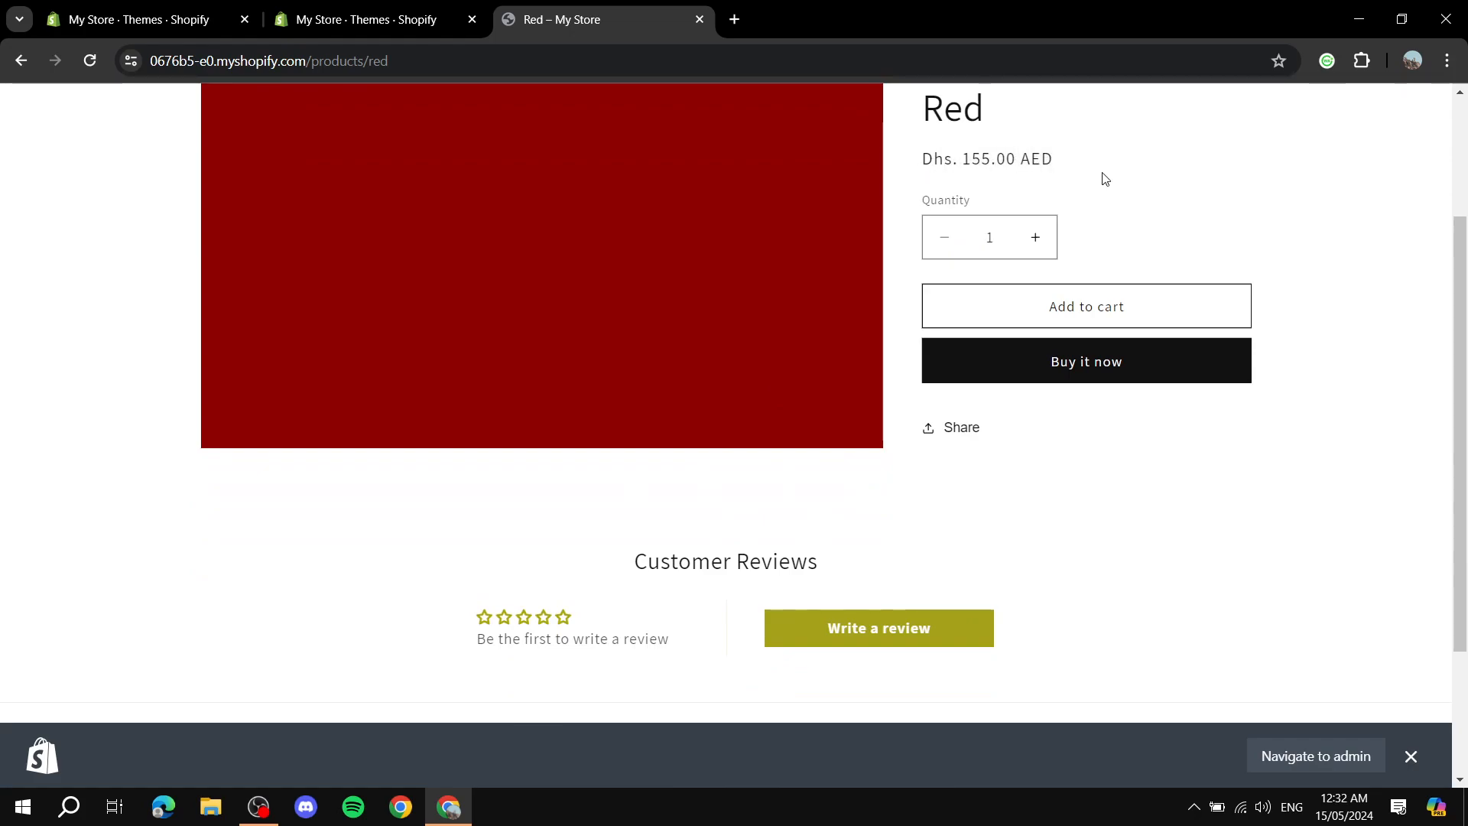
pyautogui.scroll(-3, 1103, 178)
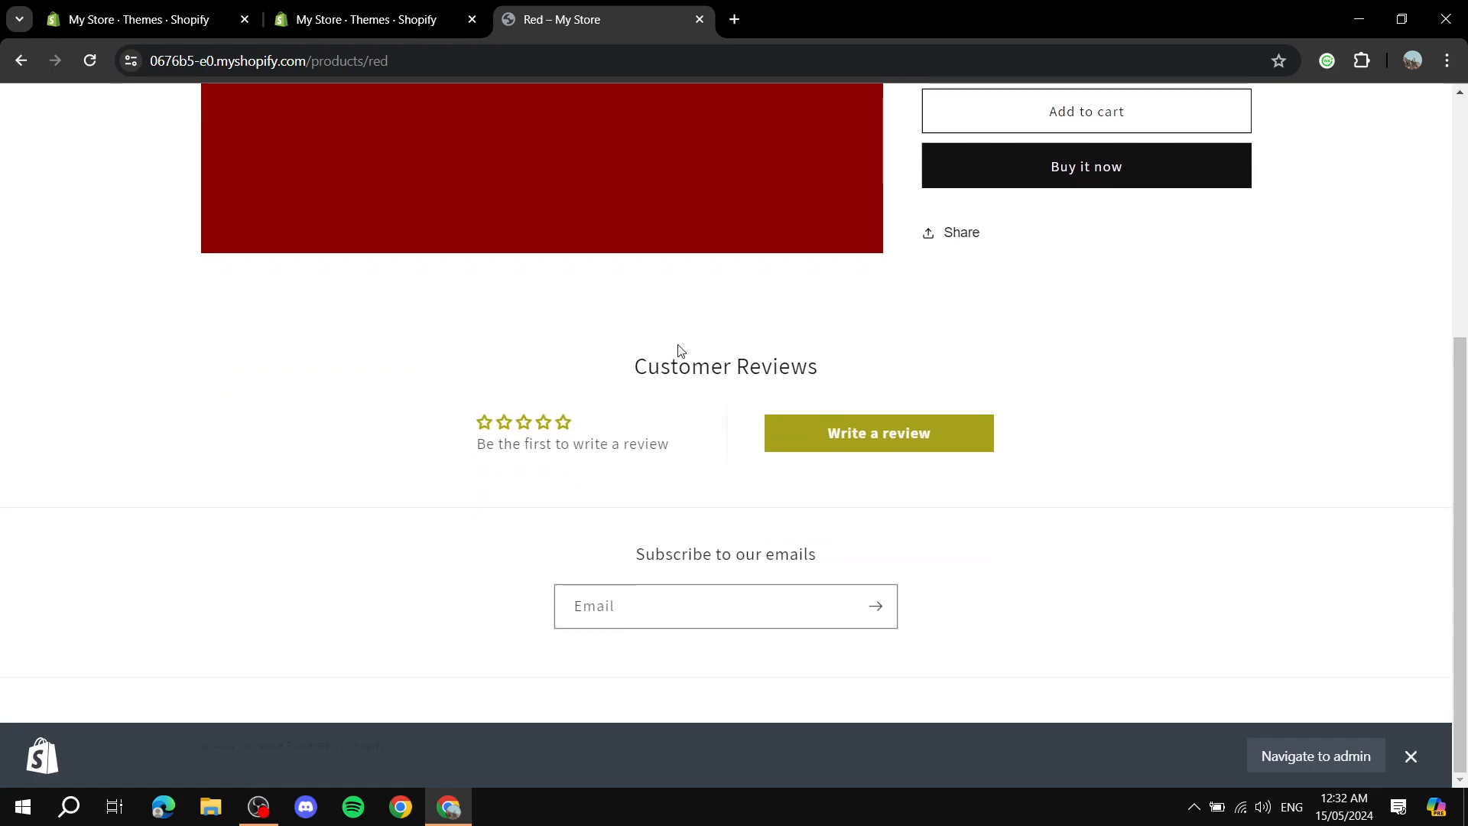
pyautogui.moveTo(632, 370); pyautogui.dragTo(925, 371)
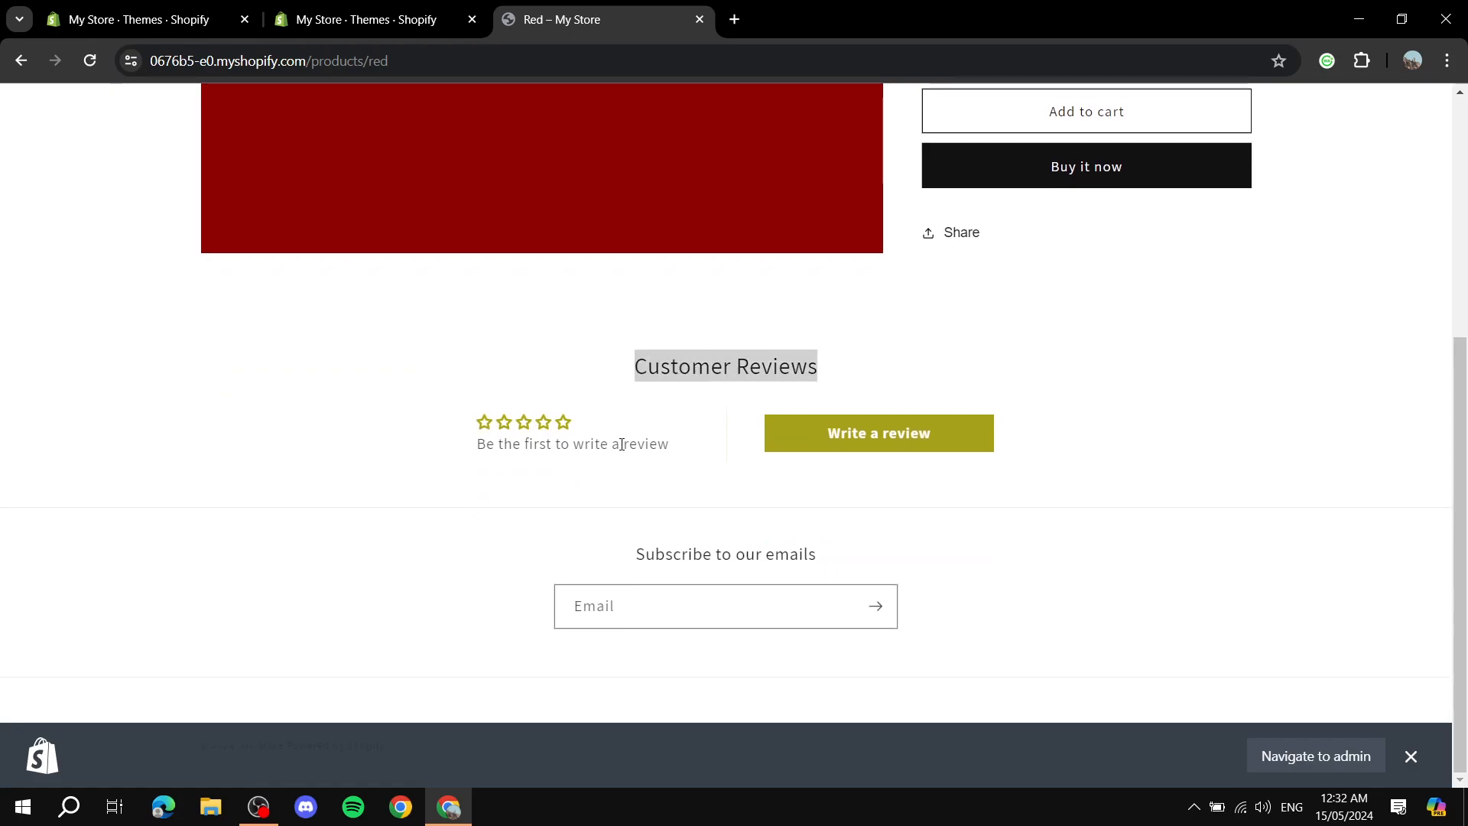
# - Start a new review for the Red product and give it the title "Give a review"
pyautogui.click(832, 432)
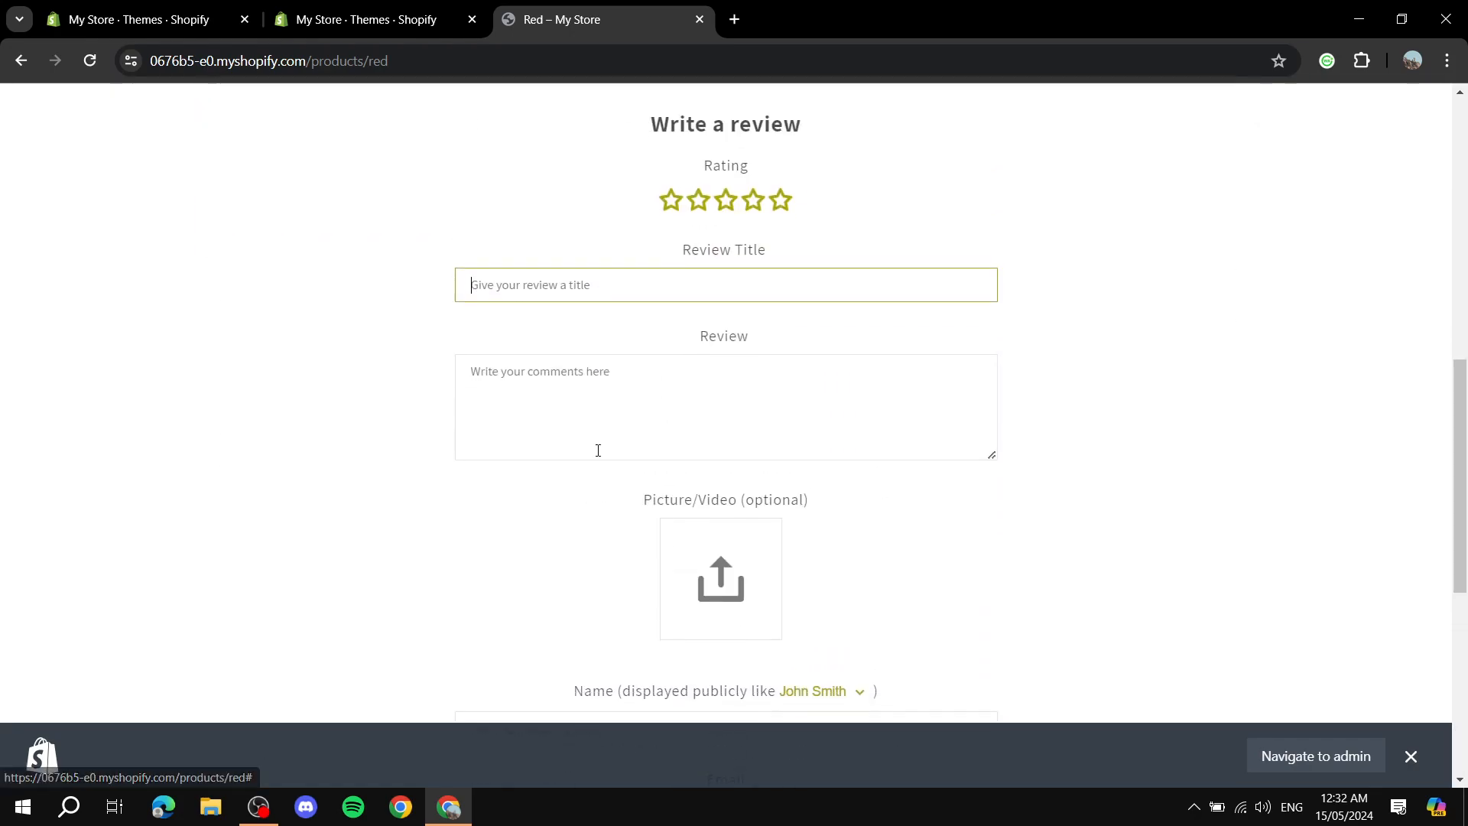
pyautogui.write('G')
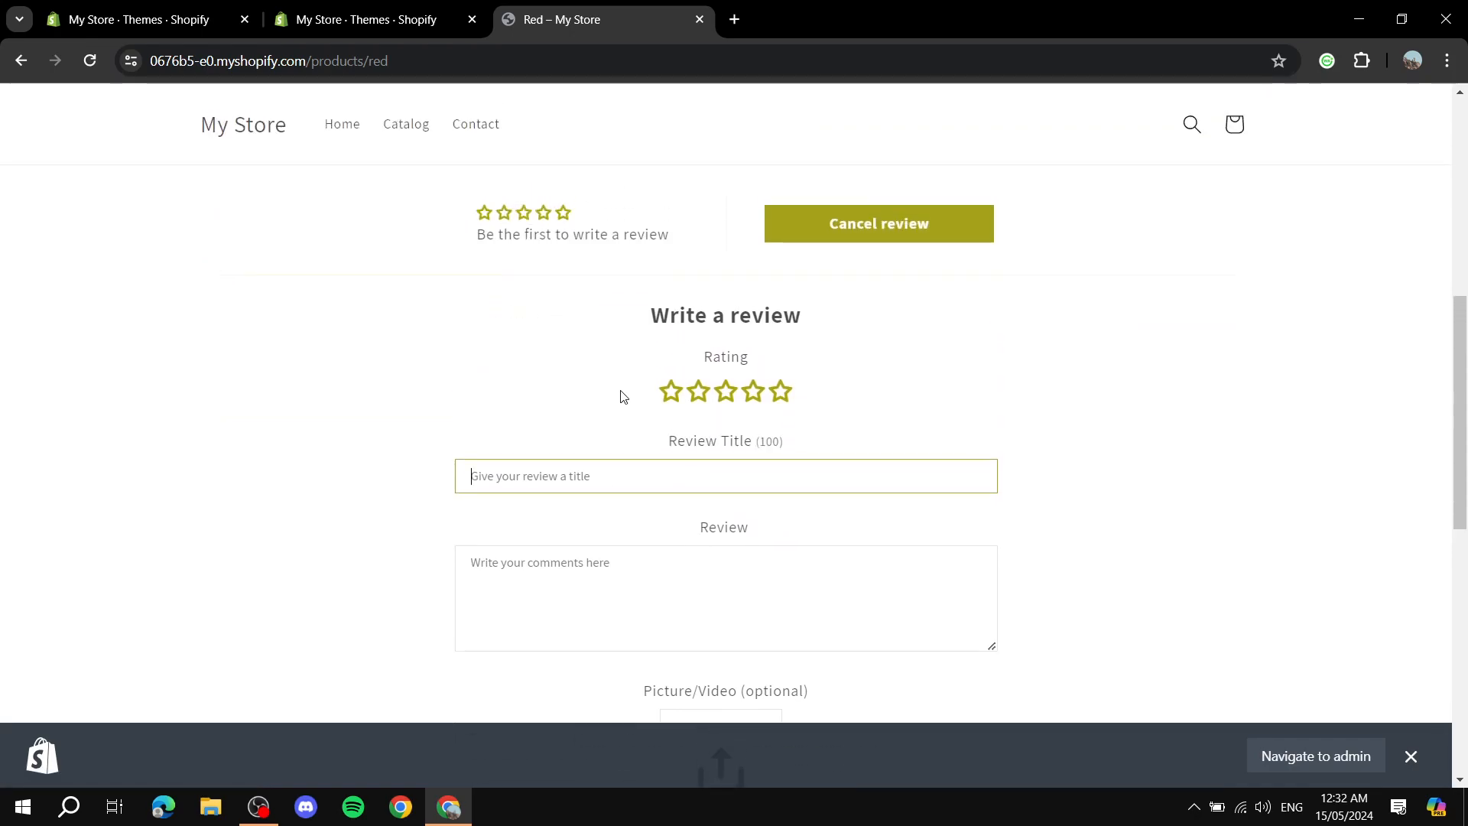
pyautogui.write('ive a review')
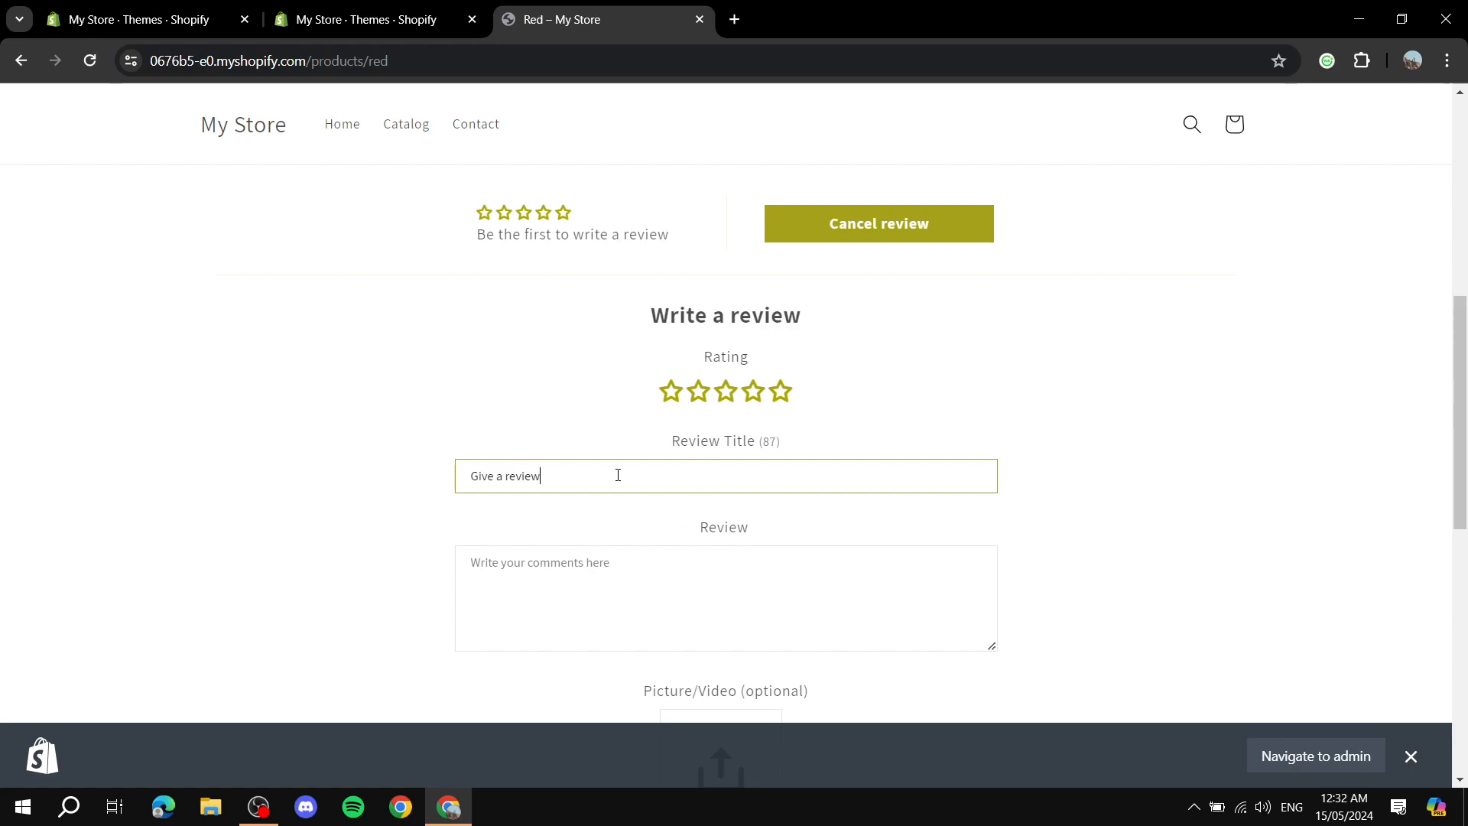
pyautogui.click(697, 621)
pyautogui.moveTo(670, 442); pyautogui.dragTo(780, 443)
pyautogui.moveTo(686, 529); pyautogui.dragTo(799, 531)
pyautogui.click(727, 596)
# - Rate the product five stars and enter "I like red" as the review text
pyautogui.click(780, 393)
pyautogui.click(739, 580)
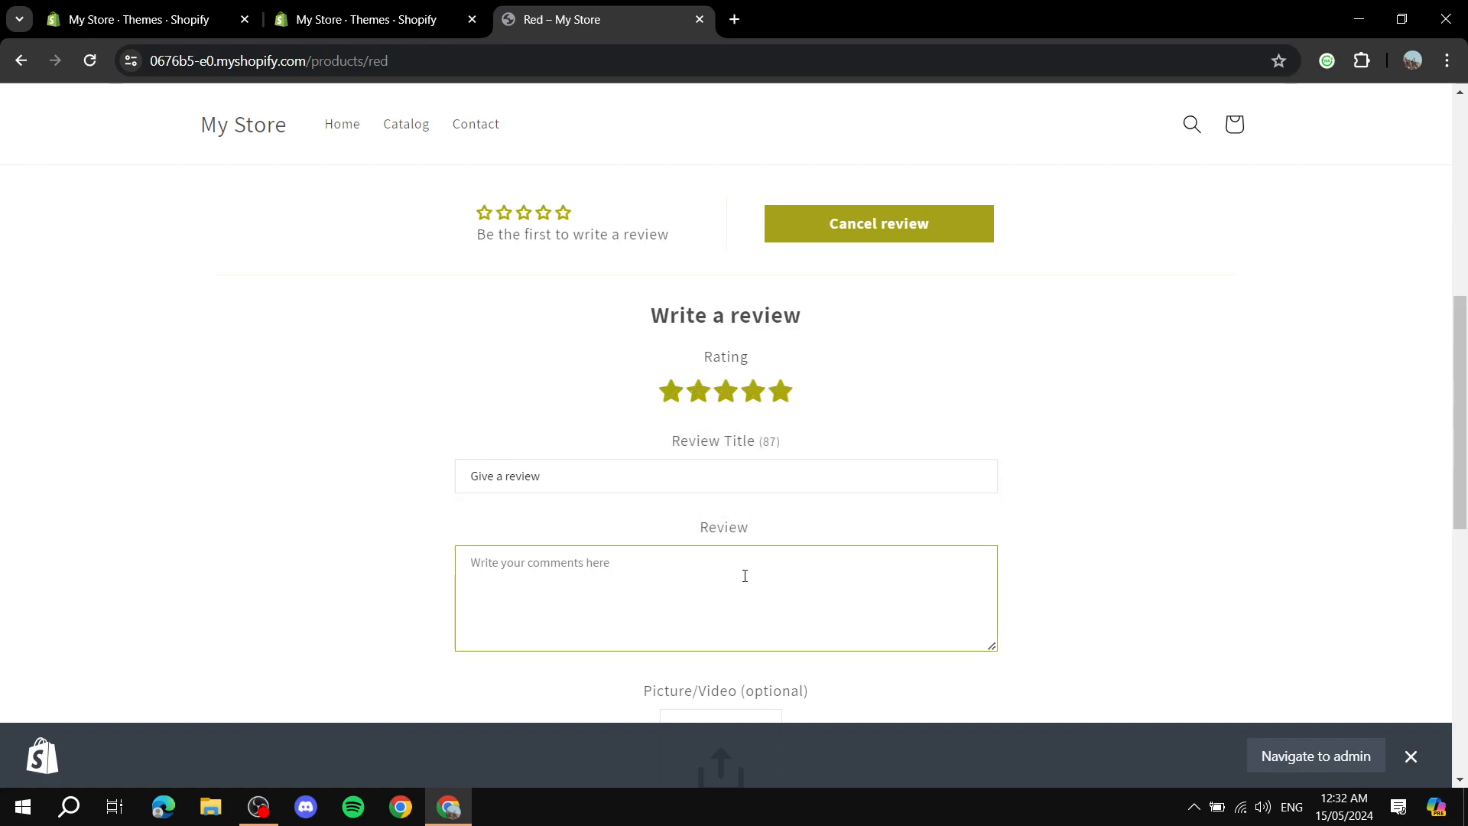
pyautogui.write('I like red')
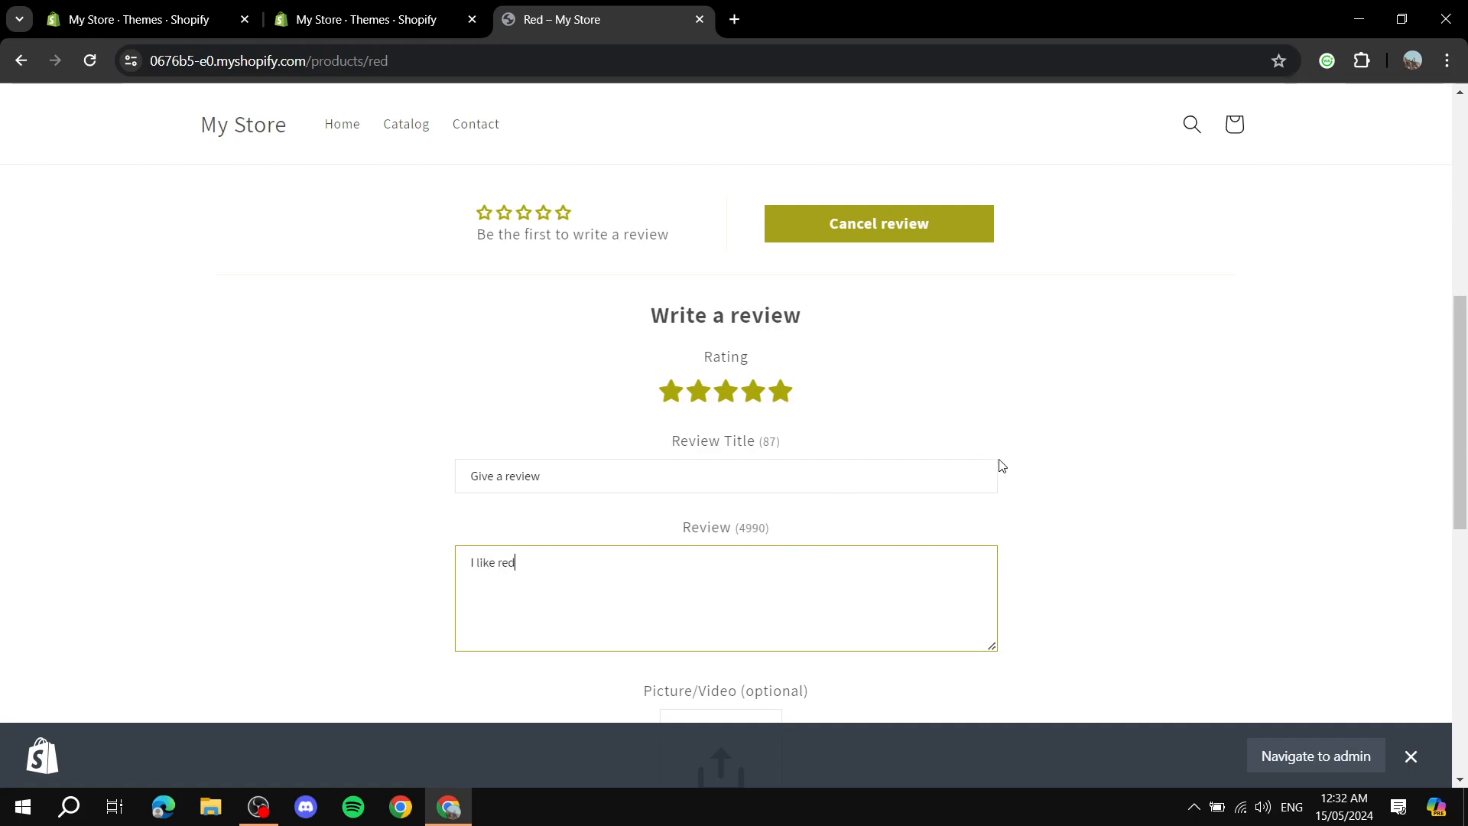
pyautogui.click(1094, 556)
# - Try to submit the review with the name and email fields left empty
pyautogui.scroll(1, 1019, 563)
pyautogui.scroll(-4, 1003, 553)
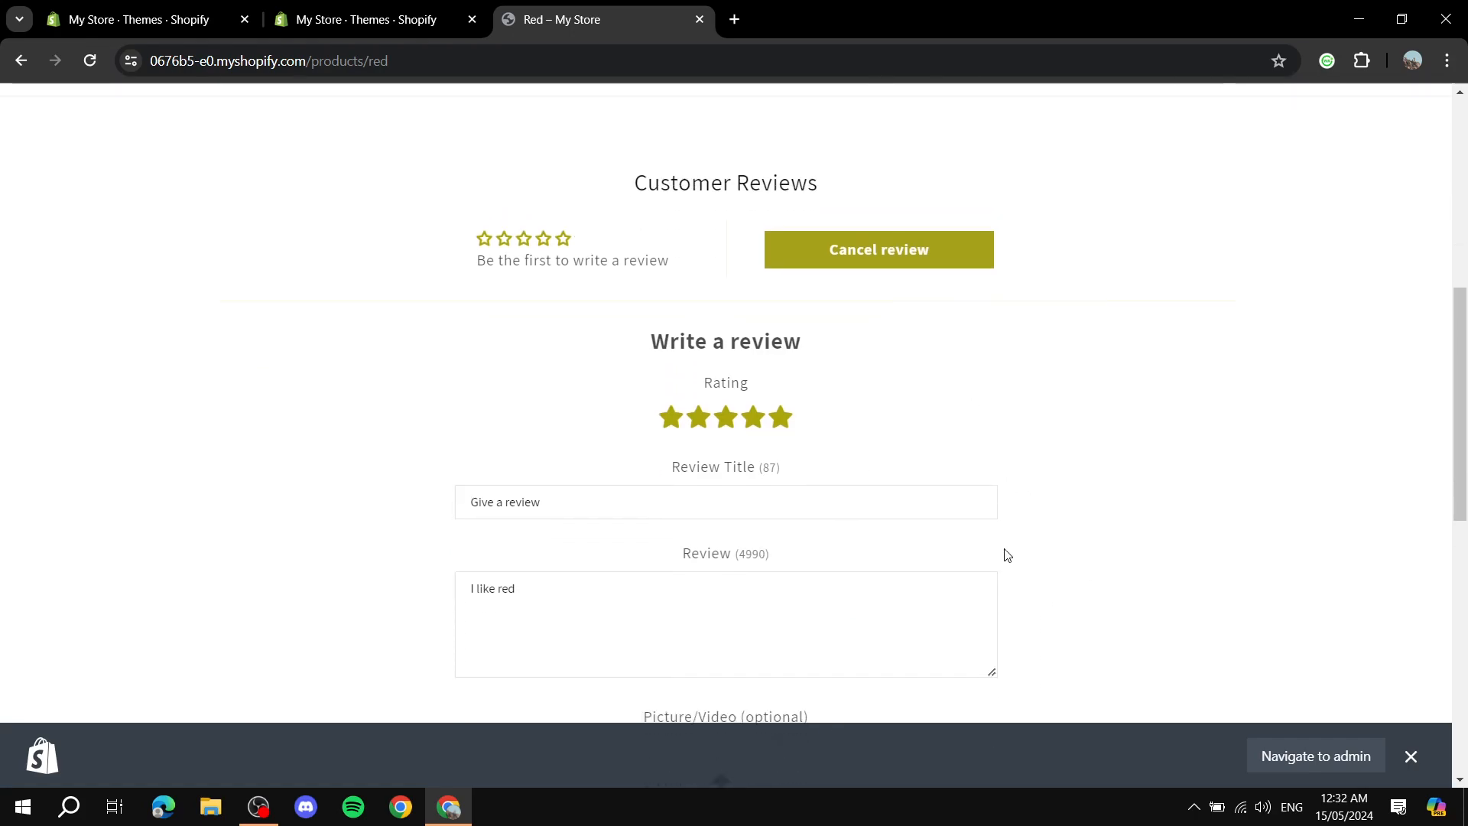
pyautogui.scroll(-4, 726, 436)
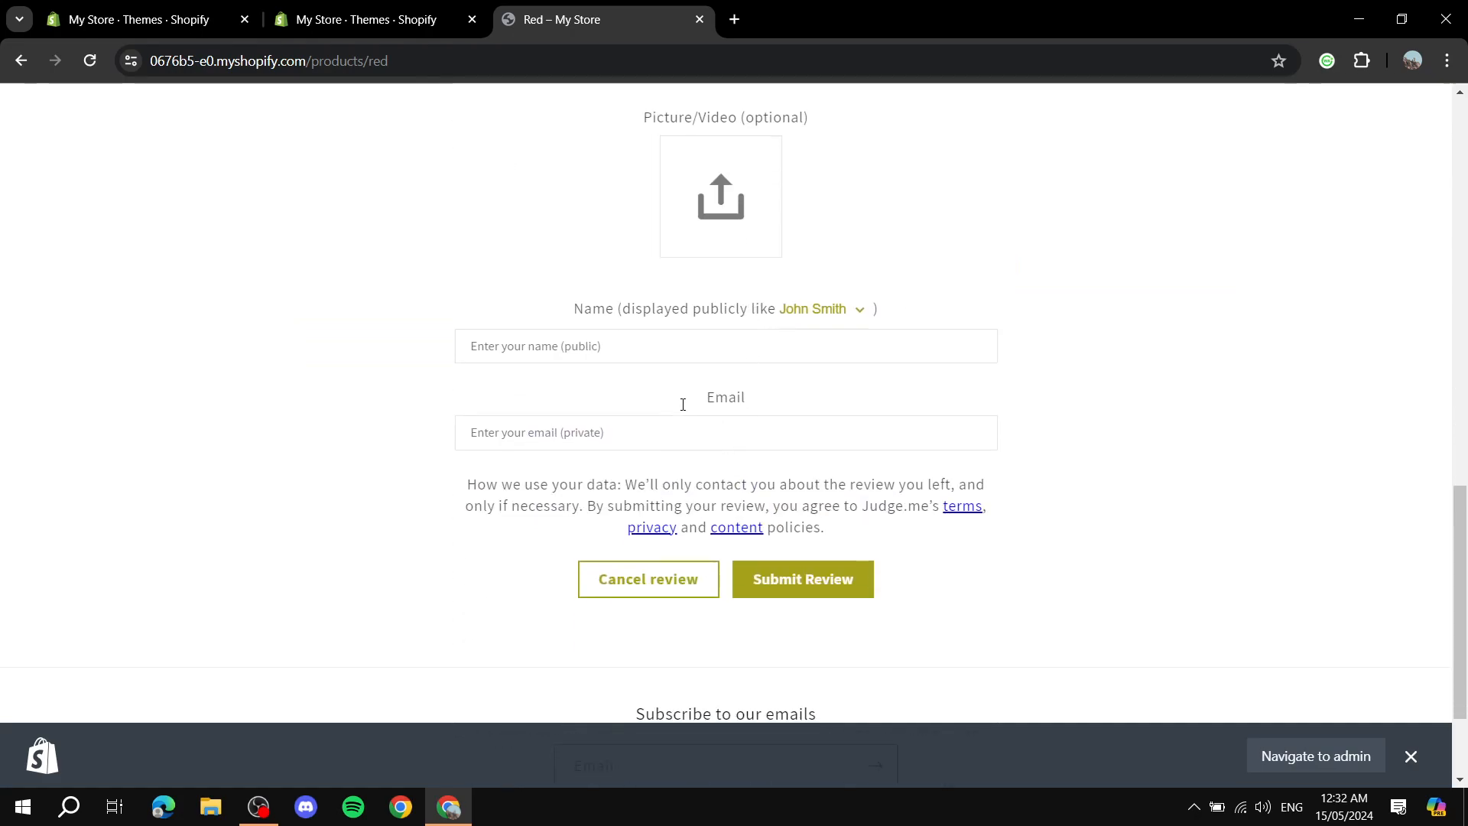
pyautogui.click(773, 596)
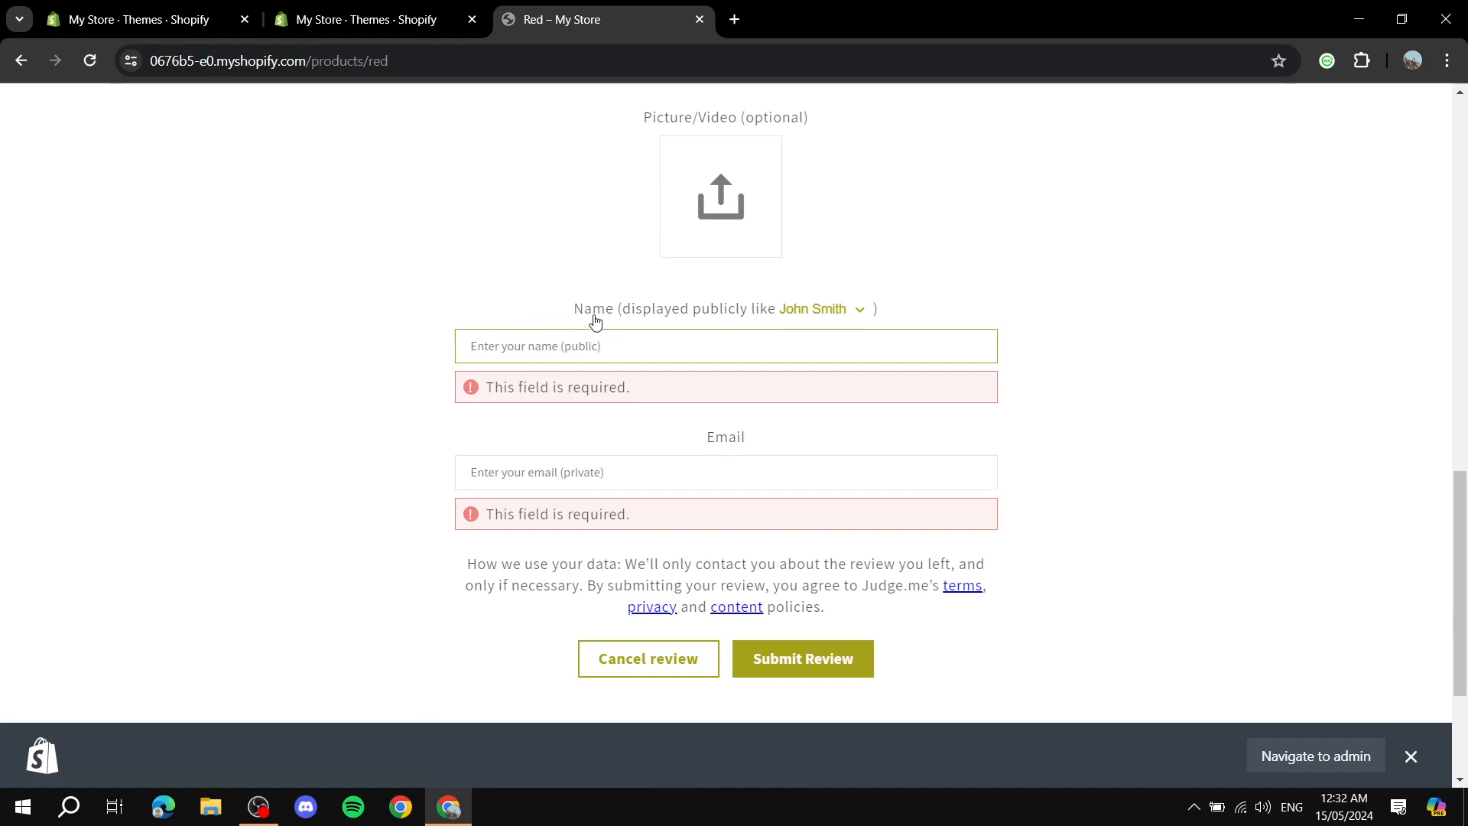
# - Fill in the reviewer's public name and private email address in the review form
pyautogui.write('HAOUWTAWTA')
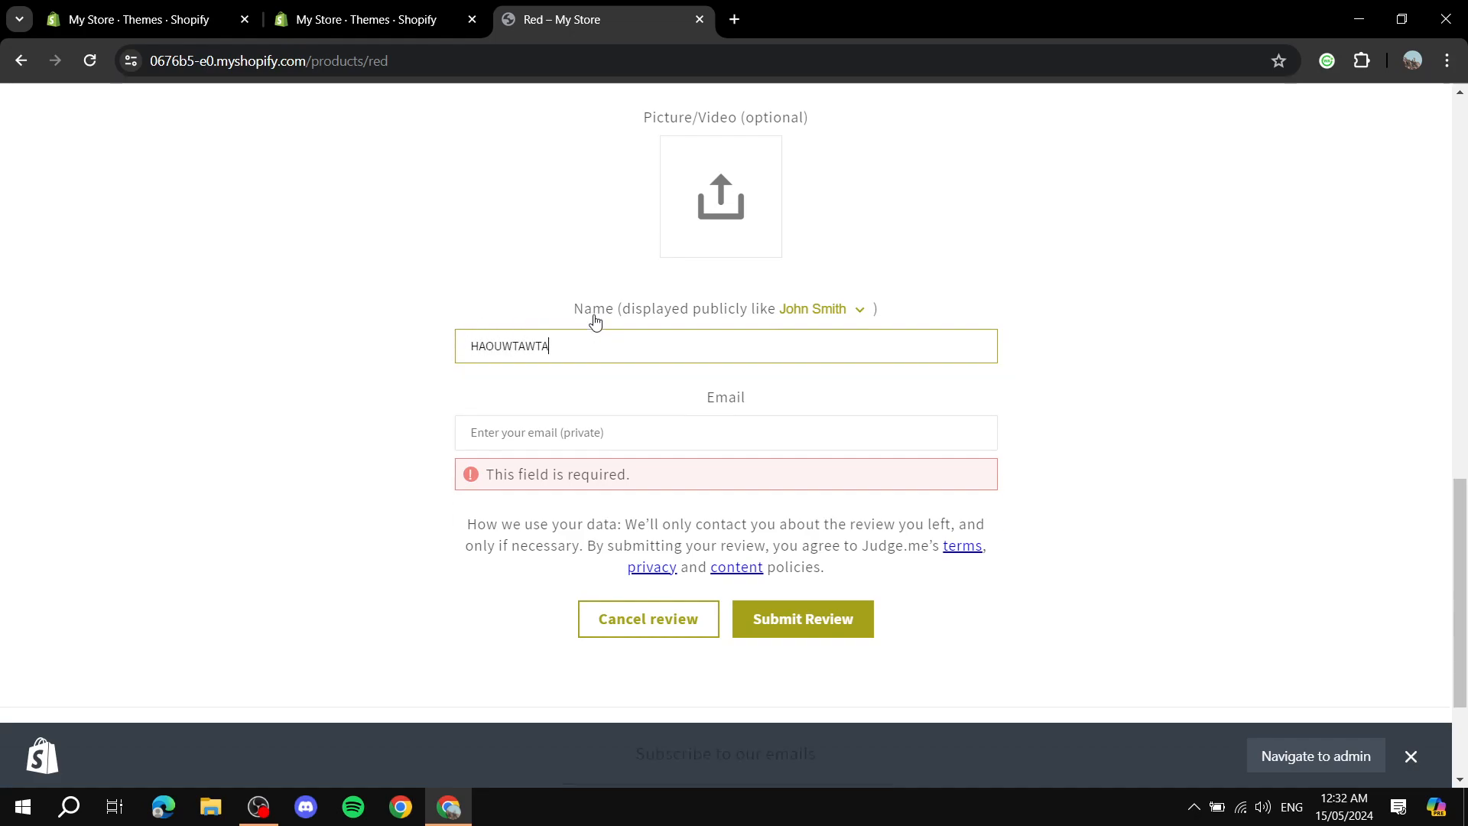
pyautogui.click(640, 469)
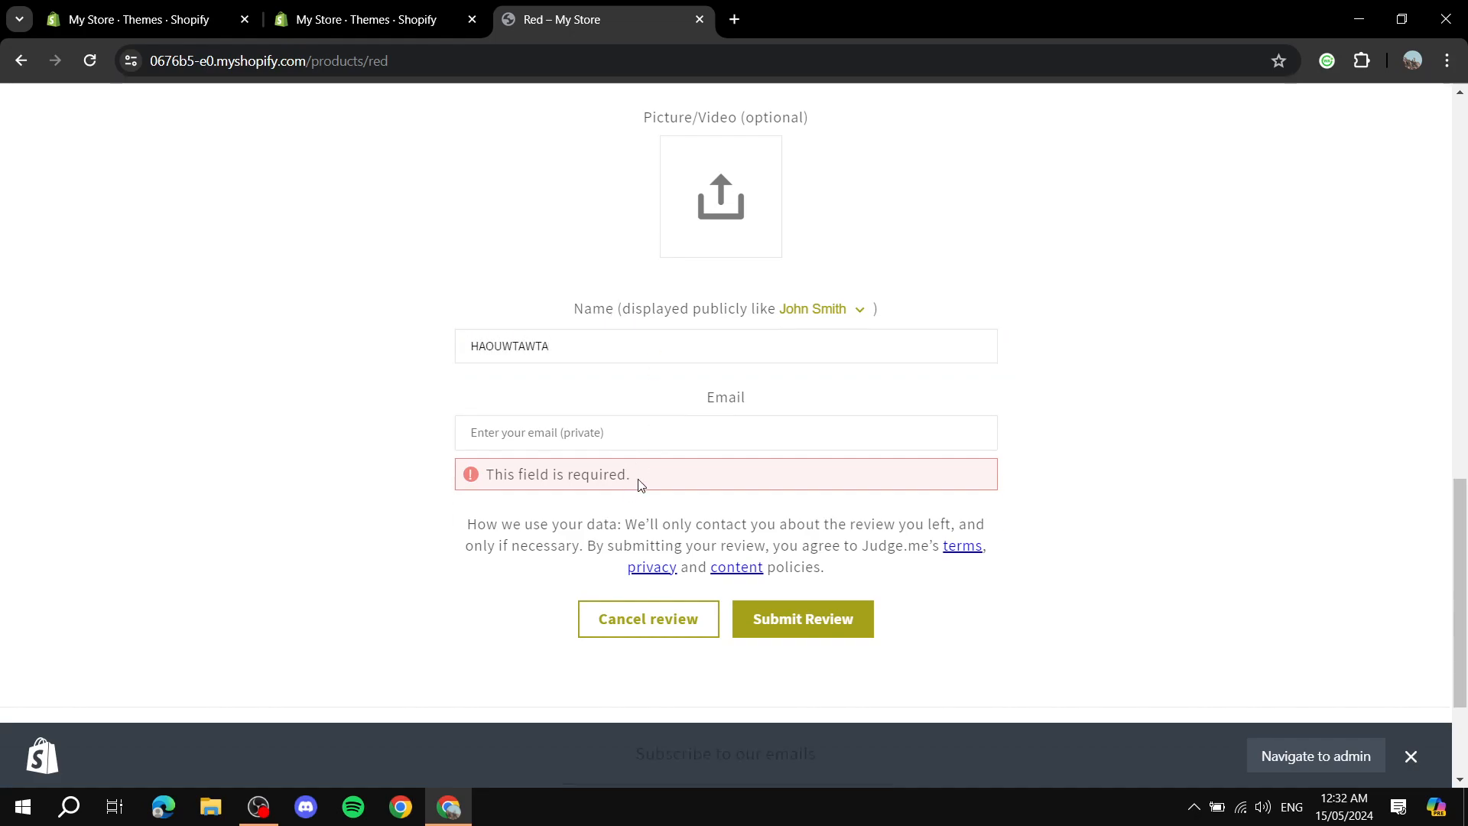
pyautogui.click(578, 441)
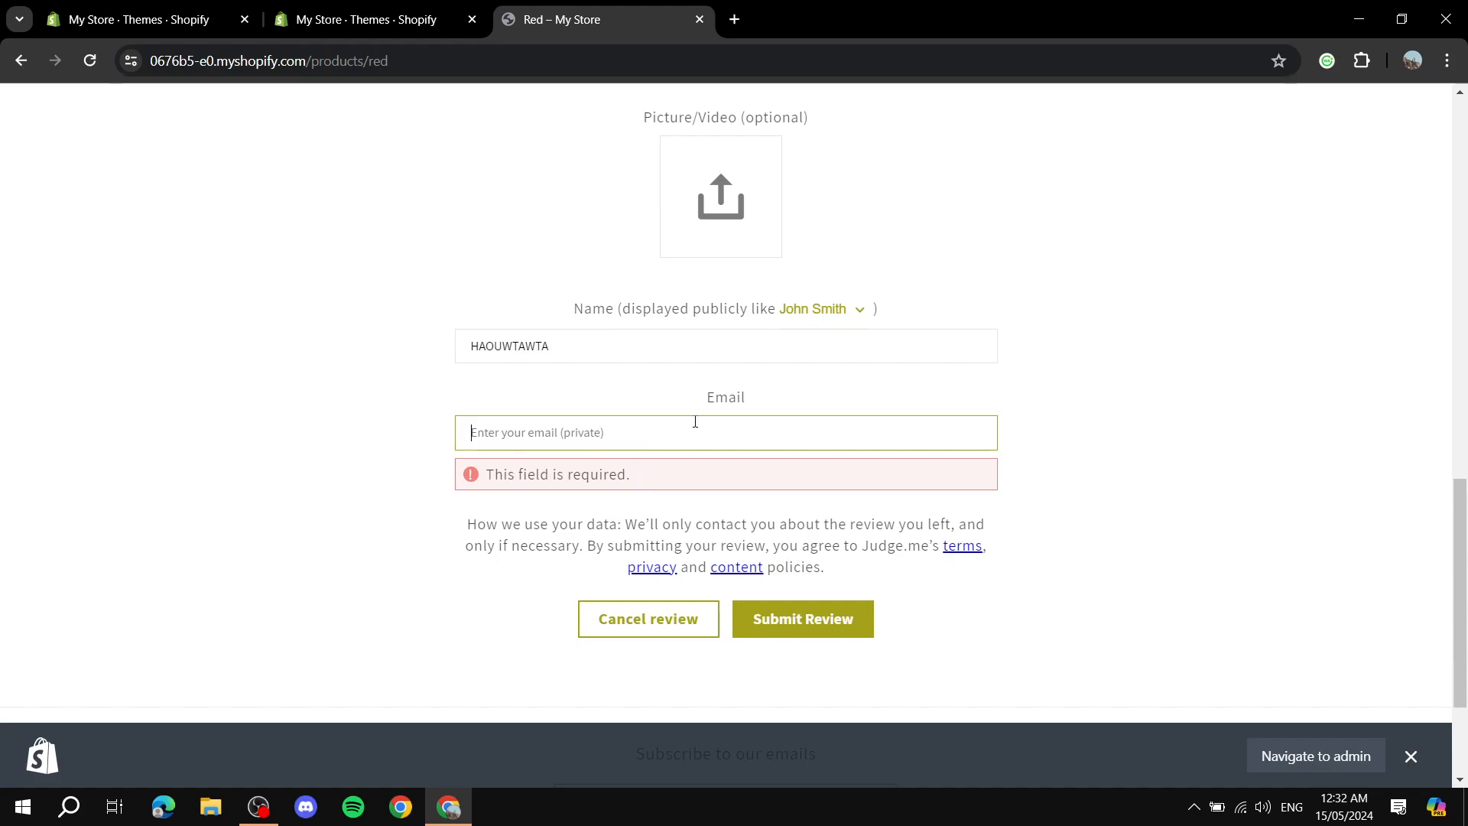
pyautogui.write('e')
pyautogui.press('BackSpace')
pyautogui.write('e')
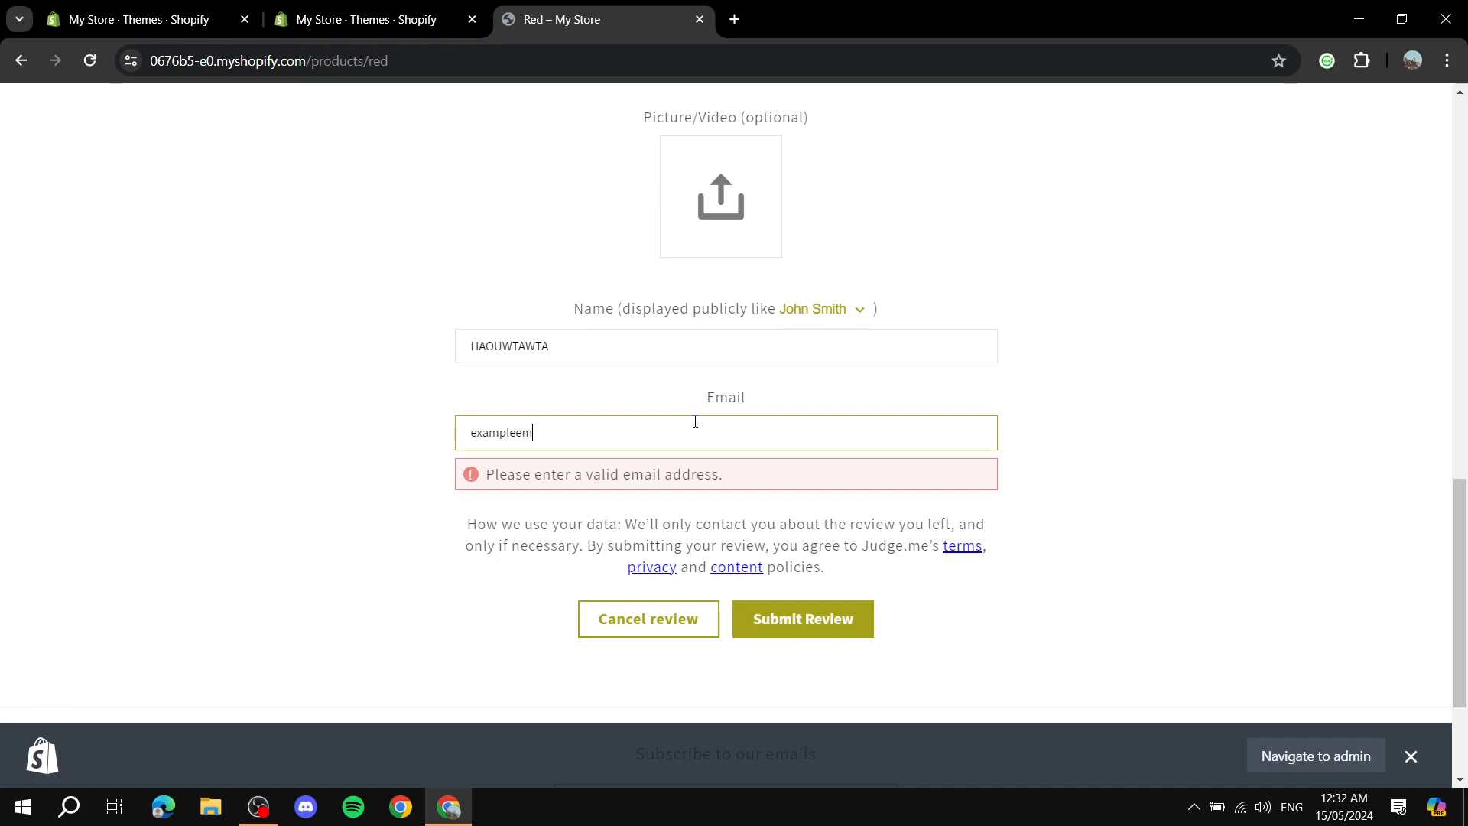
pyautogui.write('xampleemail@exa')
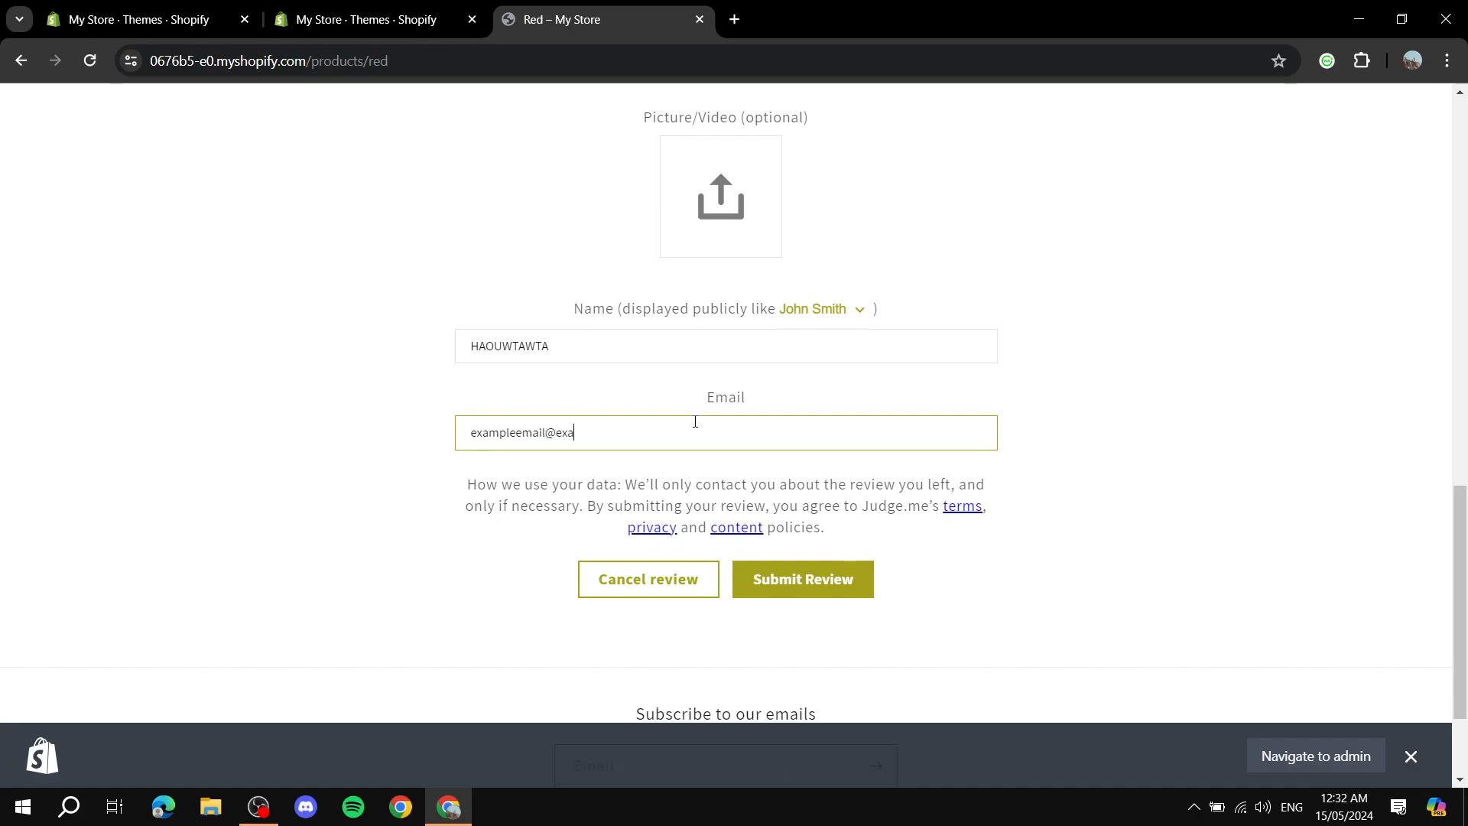
pyautogui.write('mpleuser.com')
pyautogui.click(962, 536)
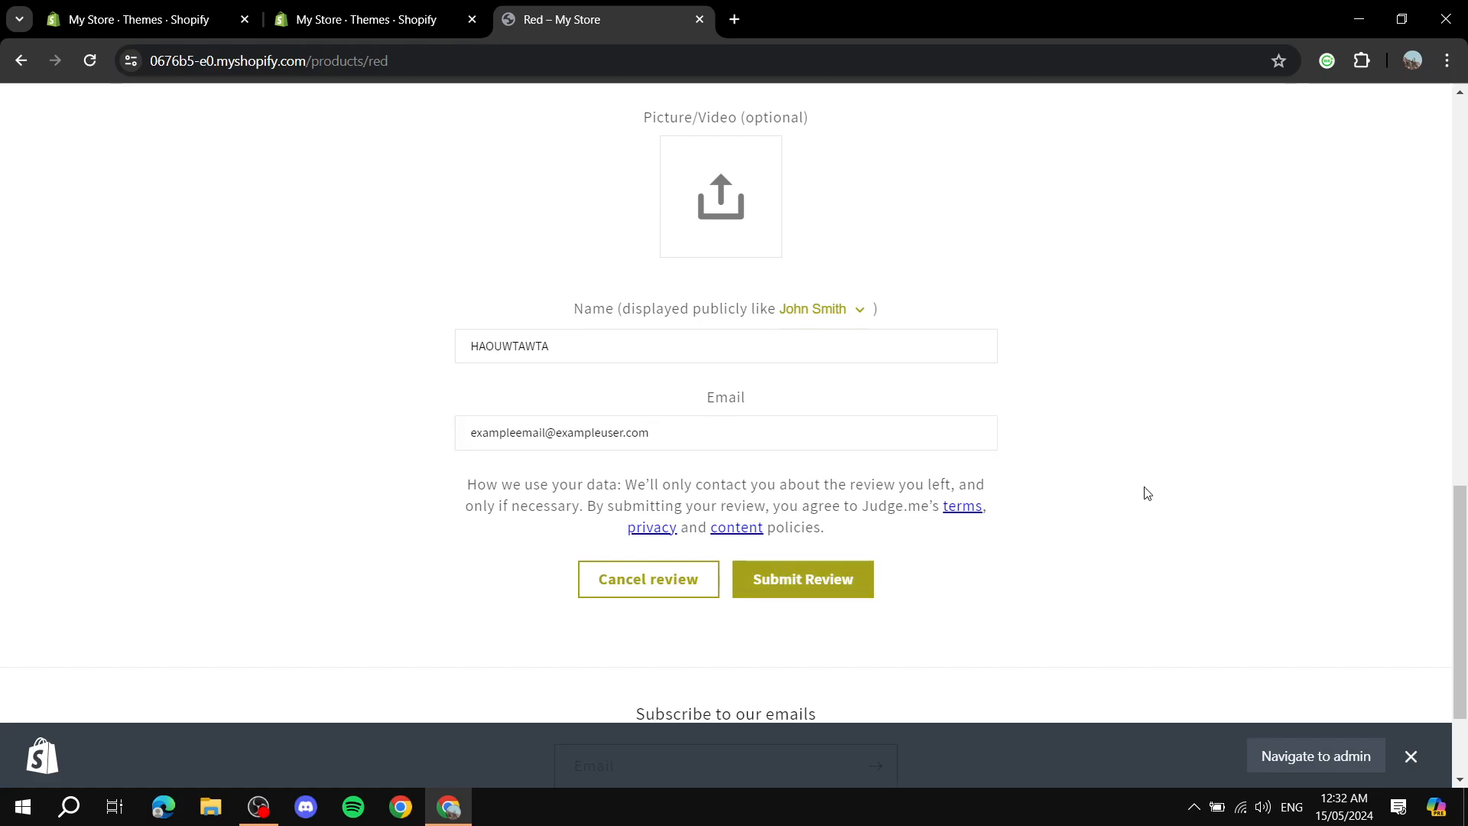
# - Submit the completed review and return to the Red product's details above the Customer Reviews section
pyautogui.scroll(7, 910, 372)
pyautogui.scroll(-7, 994, 406)
pyautogui.scroll(6, 655, 262)
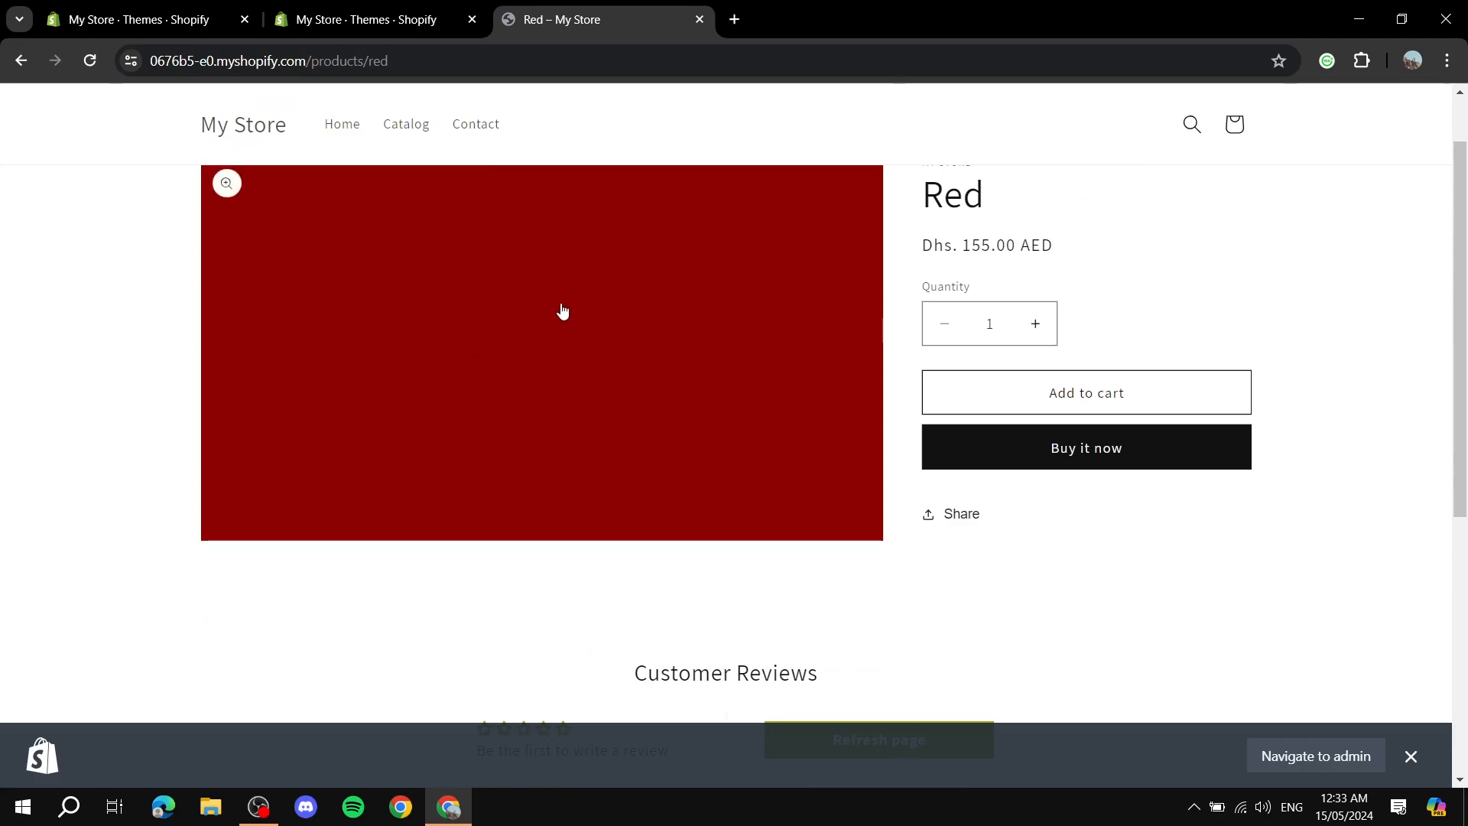
pyautogui.scroll(1, 535, 314)
# - Return to the Shopify admin and open the Collect Reviews request history in Judge.me Reviews
pyautogui.hotkey('ctrl', 'shift', 'Tab')
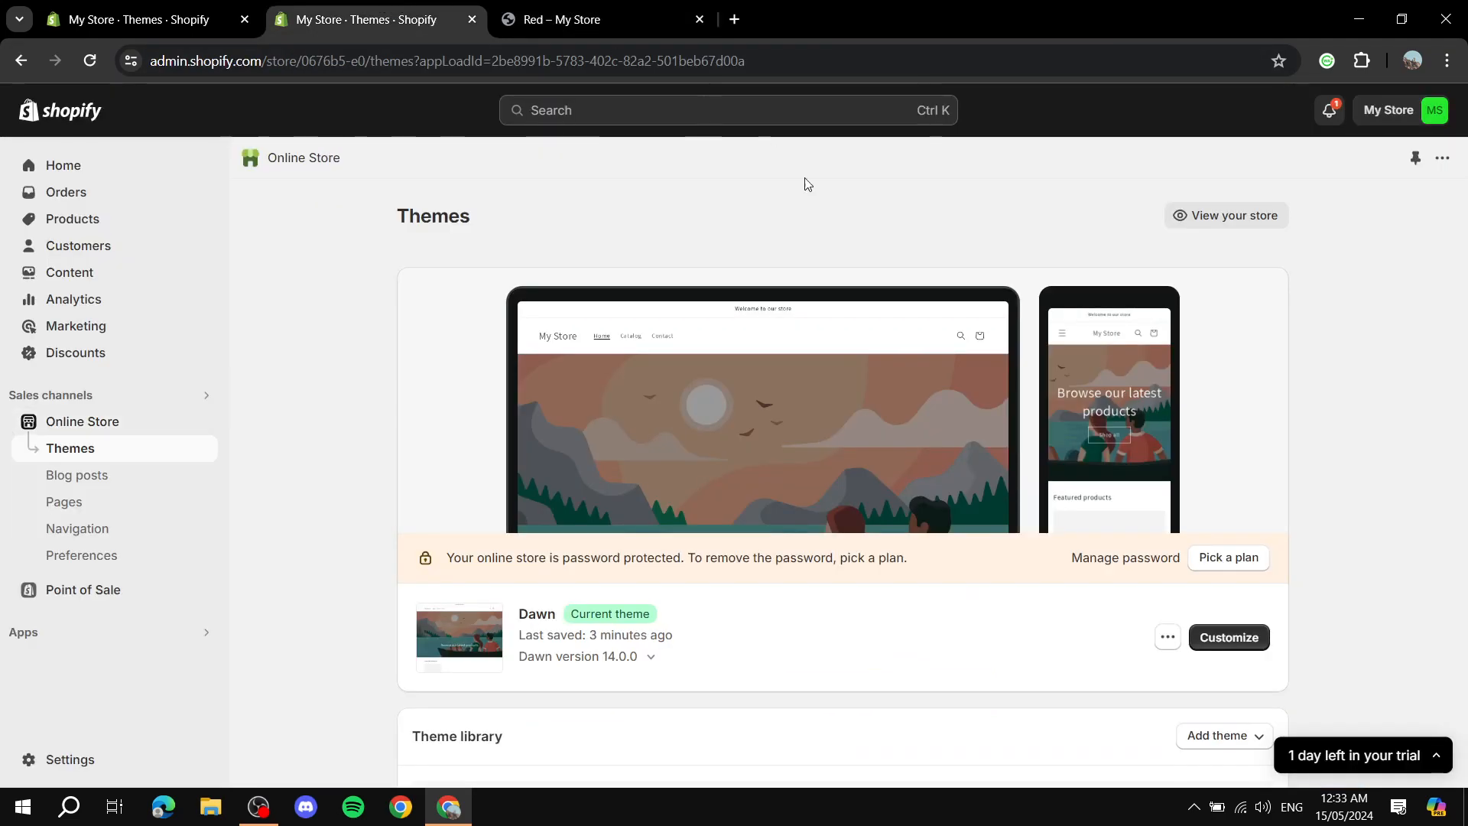
pyautogui.click(72, 631)
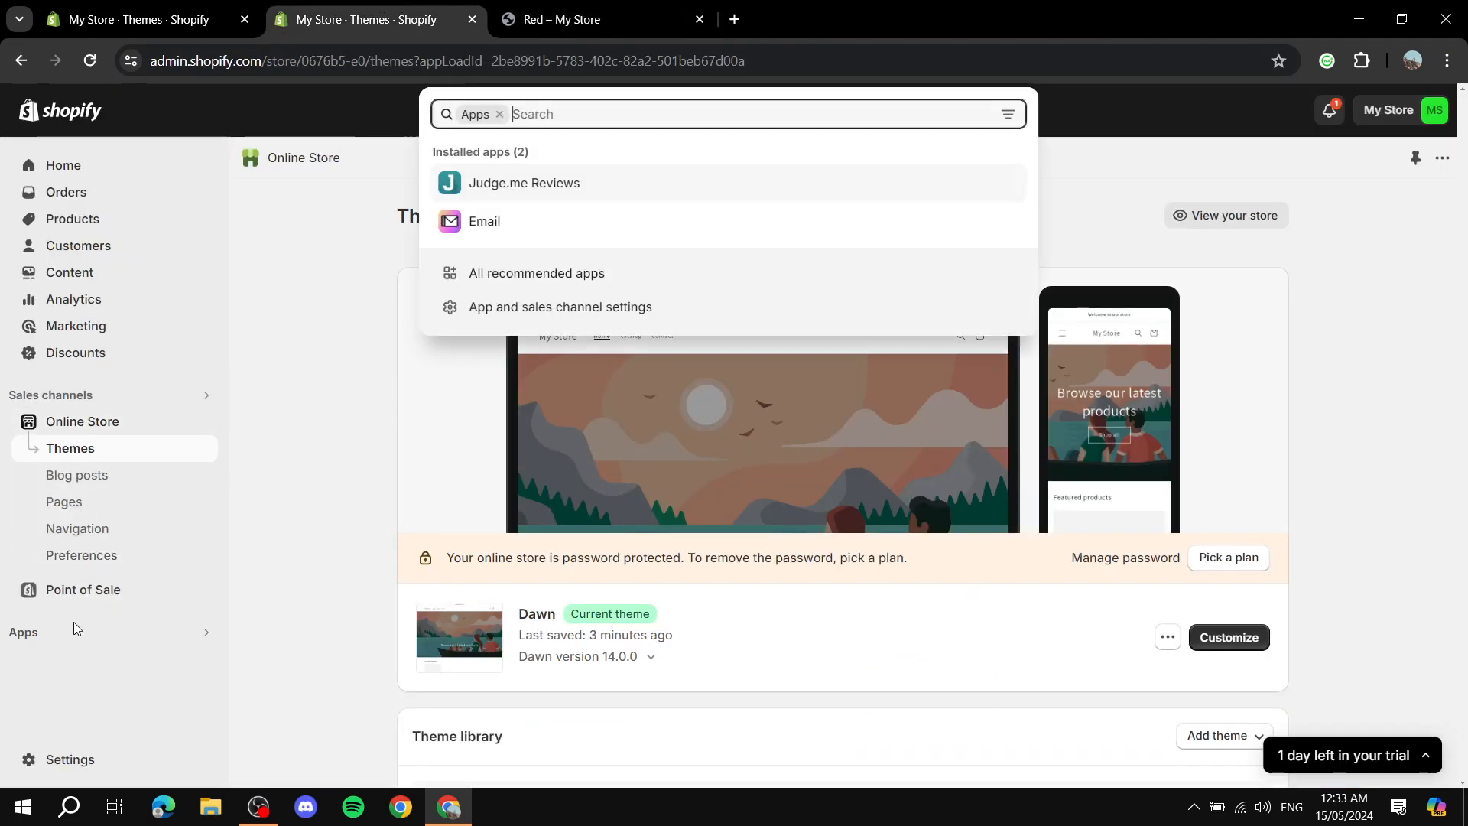
pyautogui.click(508, 186)
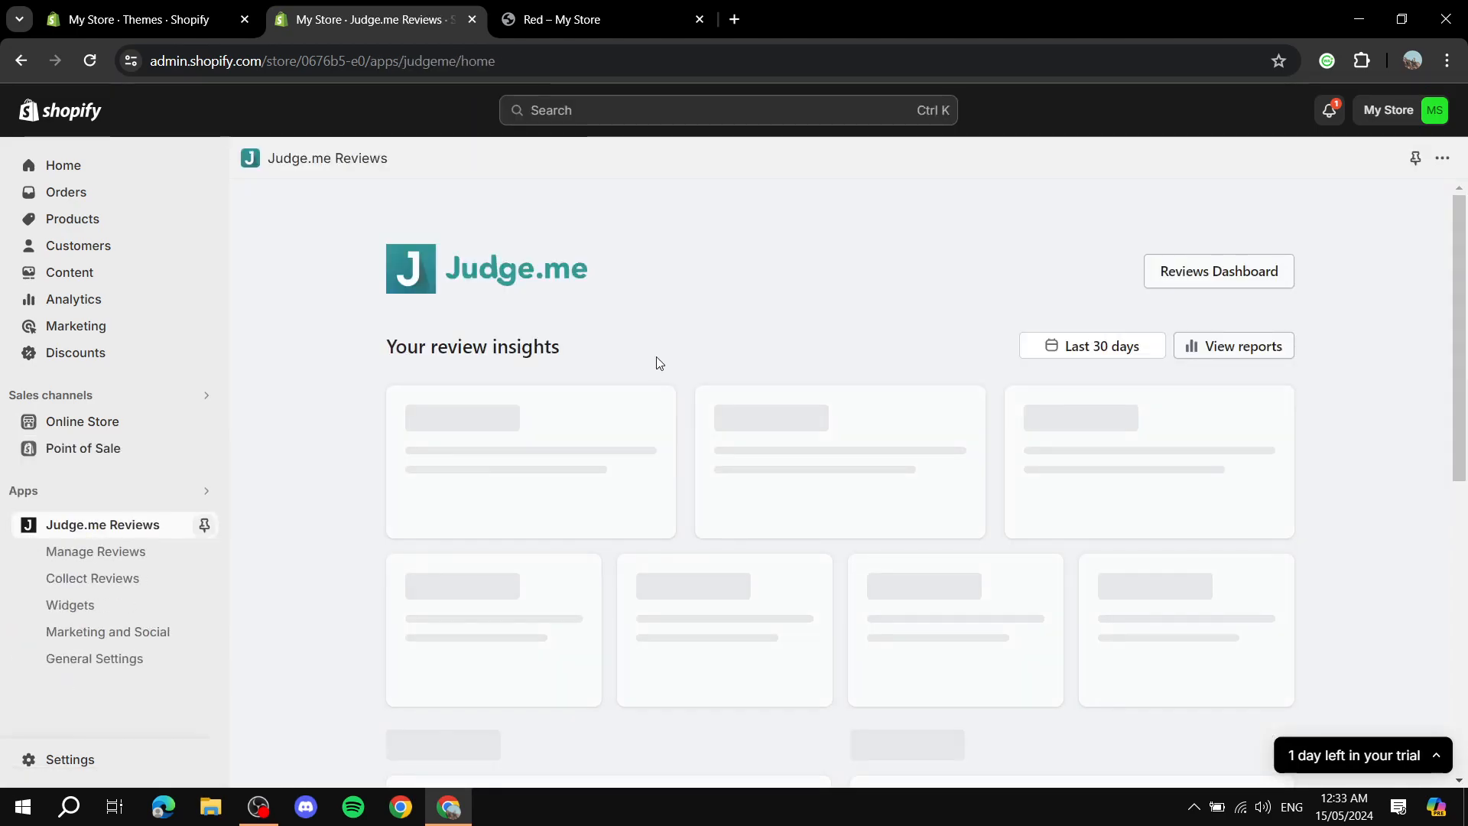
pyautogui.scroll(-1, 802, 482)
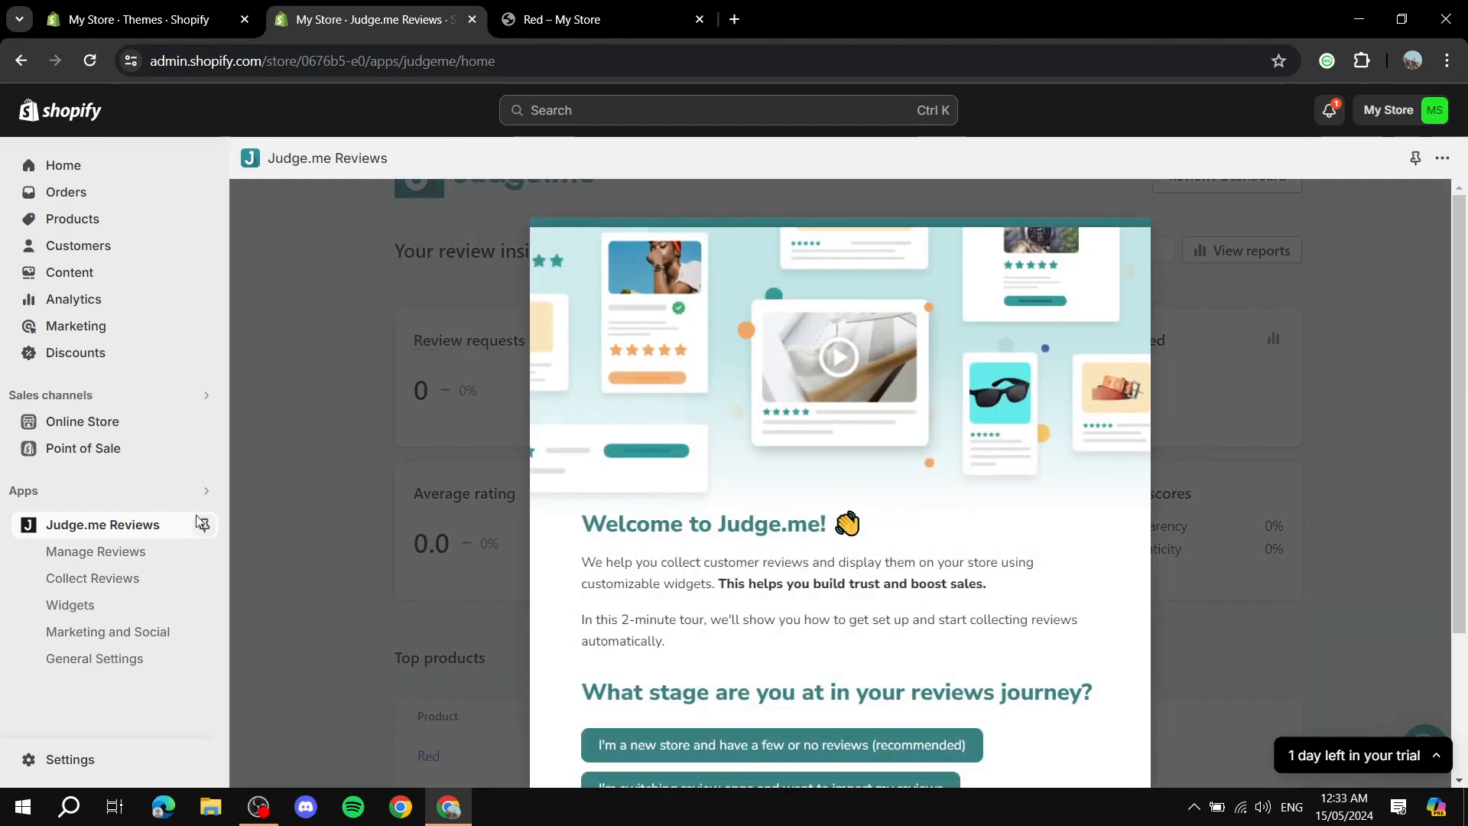
pyautogui.click(90, 579)
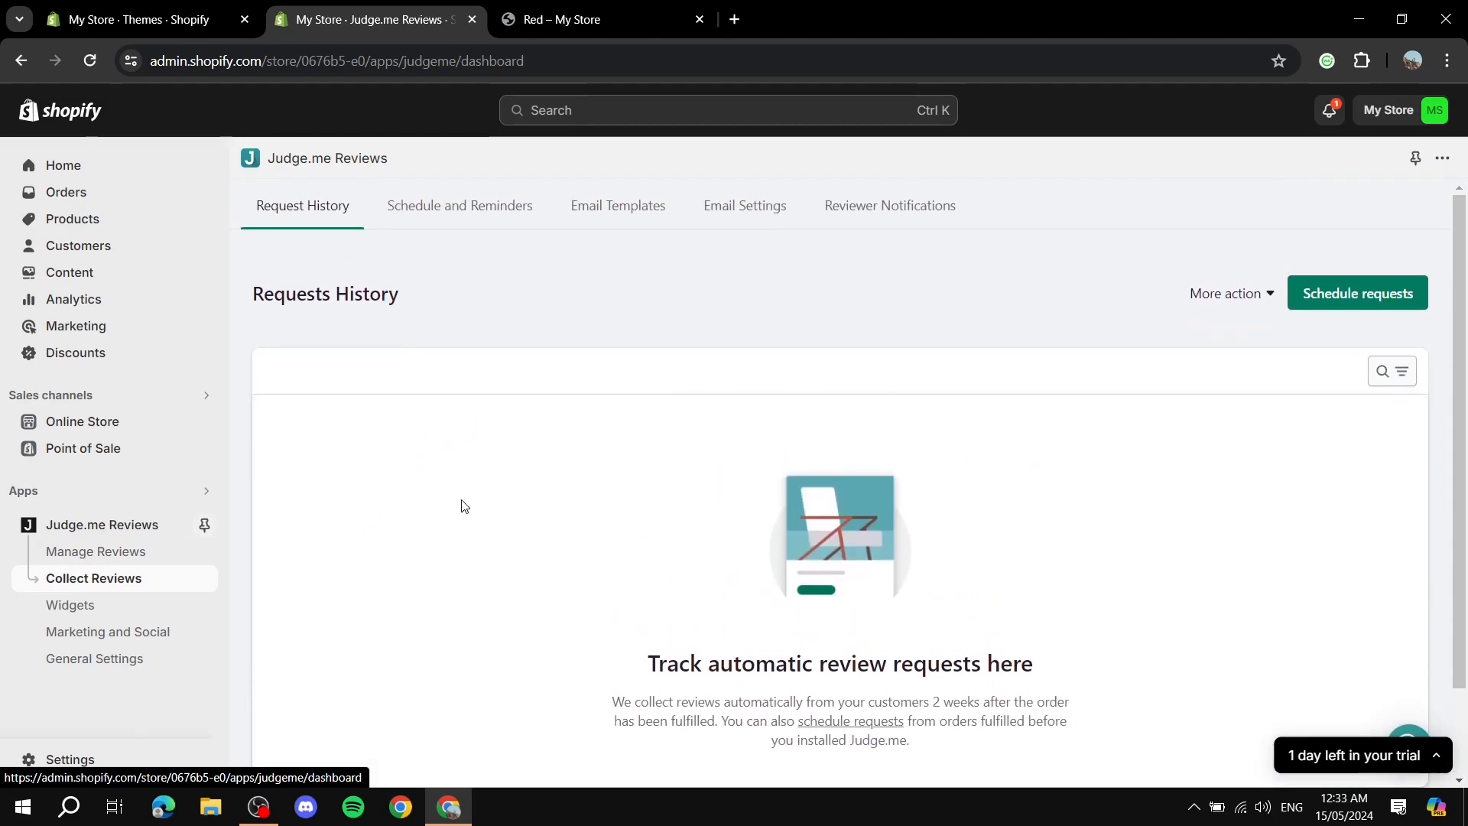
# - View the live store, check the customer review and star rating on the Red product's page, and return to the Judge.me Reviews admin
pyautogui.click(203, 422)
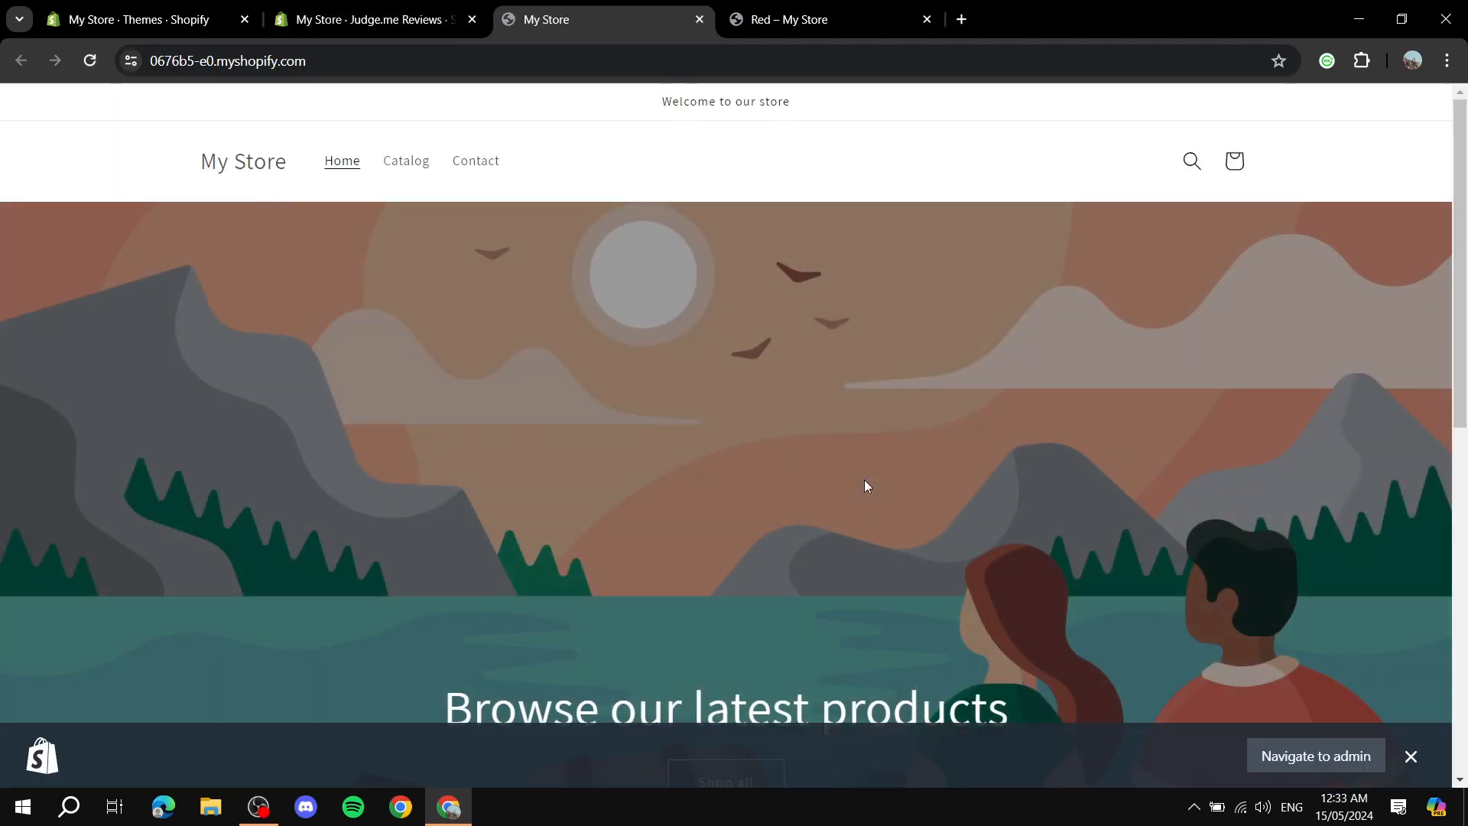
pyautogui.scroll(-10, 884, 465)
pyautogui.click(311, 357)
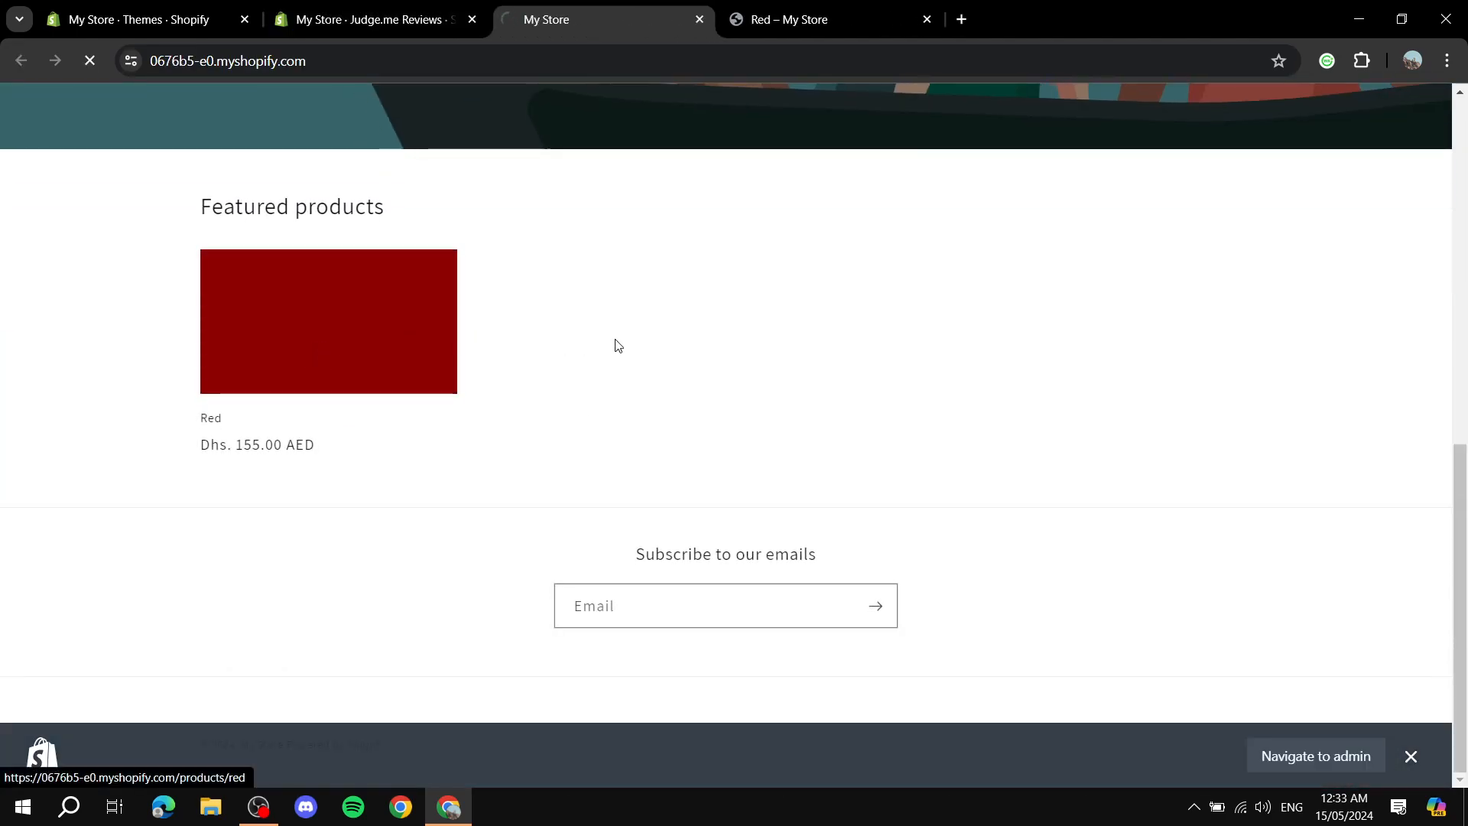
pyautogui.scroll(-8, 555, 502)
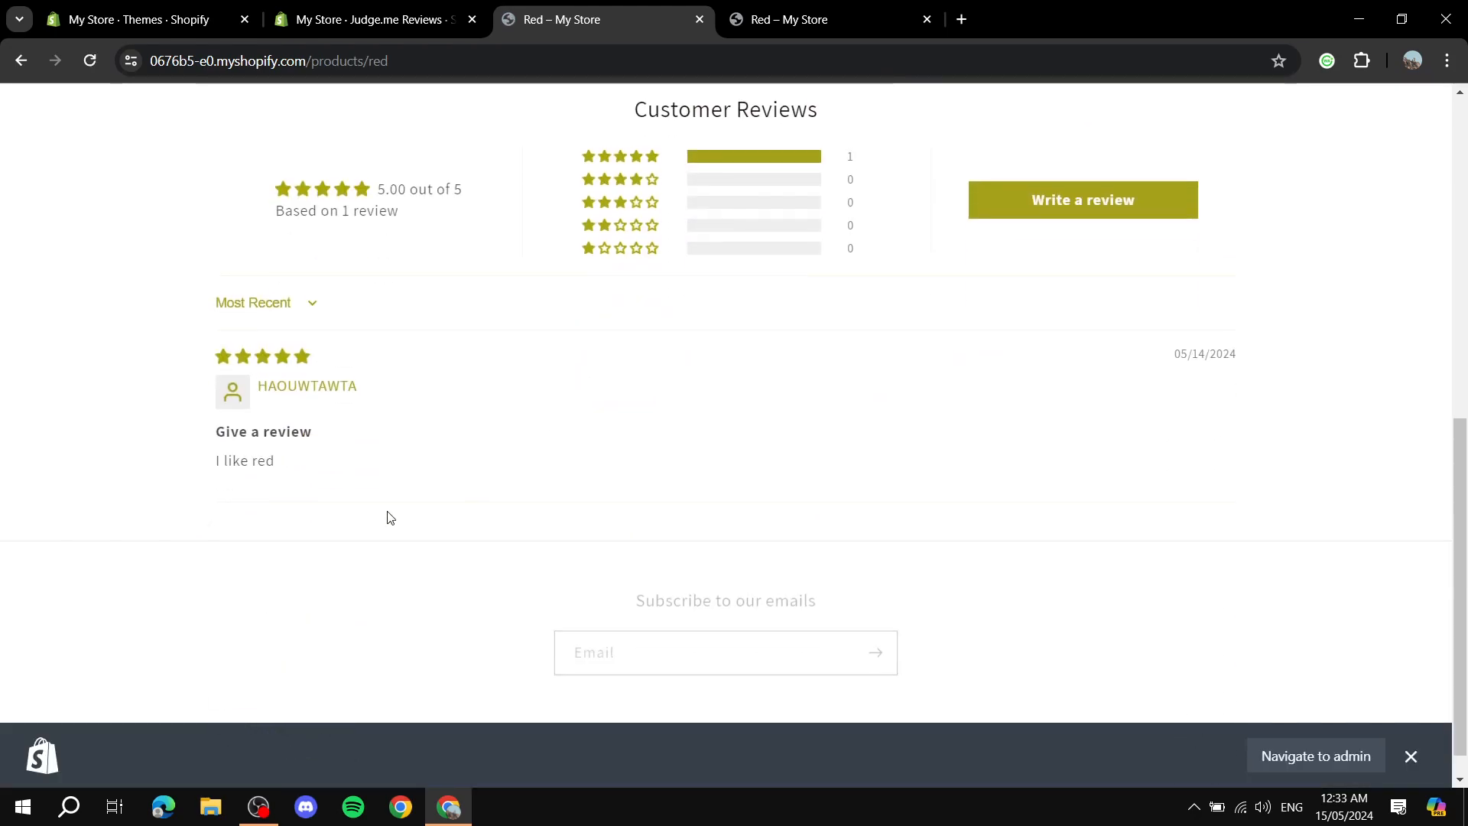
pyautogui.moveTo(214, 468); pyautogui.dragTo(360, 468)
pyautogui.click(538, 434)
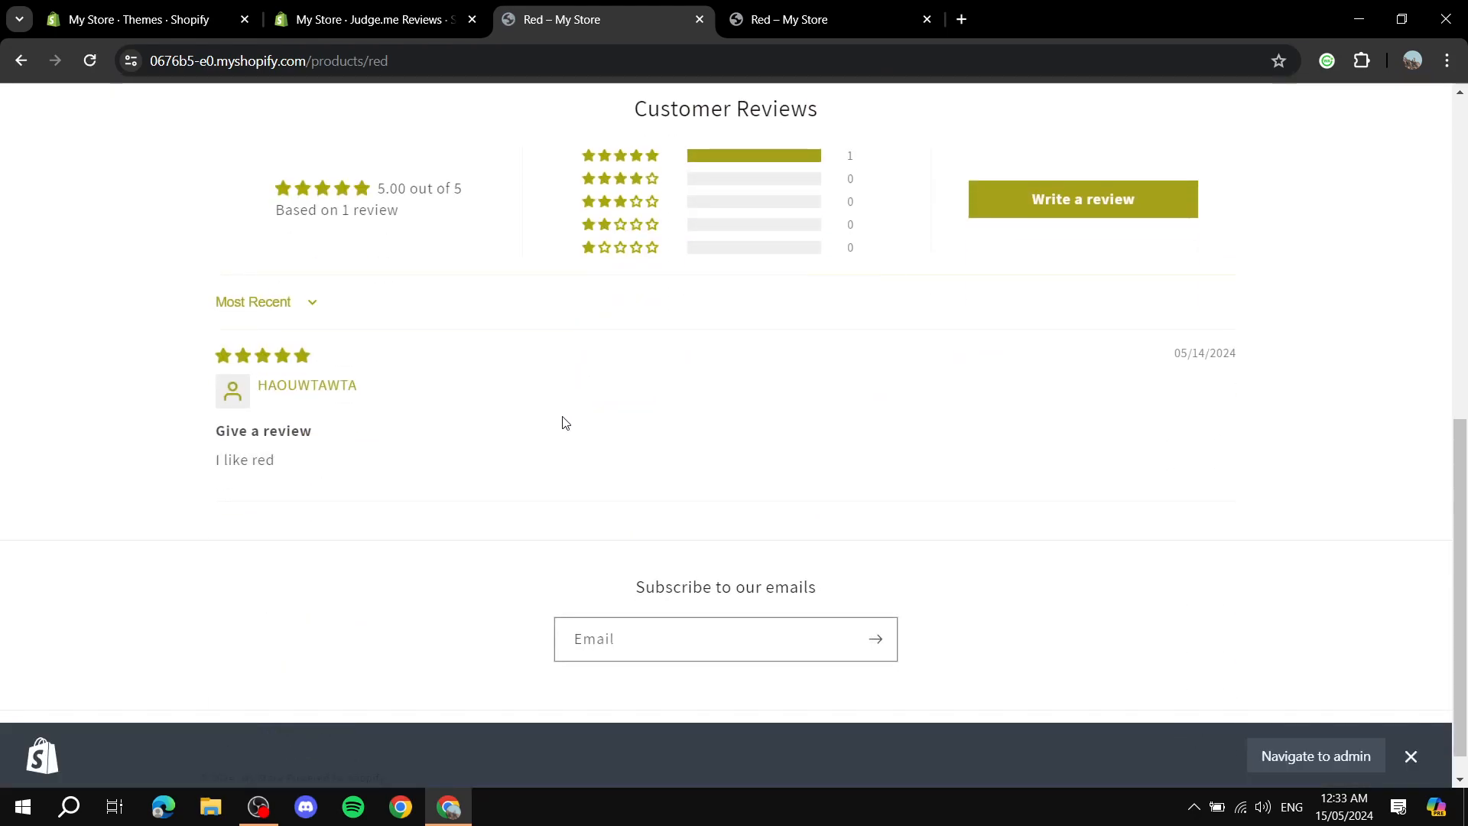
pyautogui.scroll(10, 655, 419)
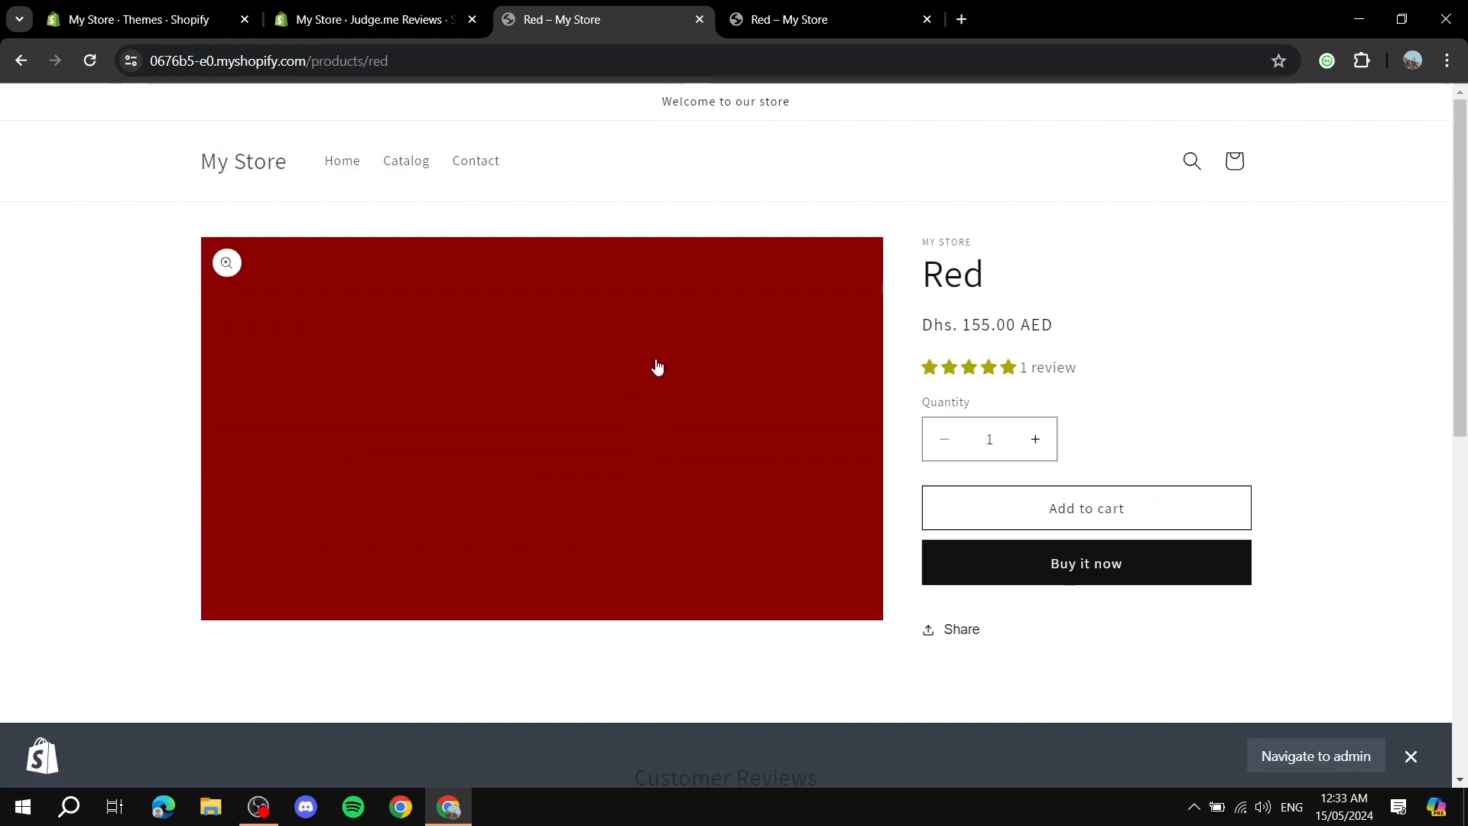
pyautogui.click(423, 15)
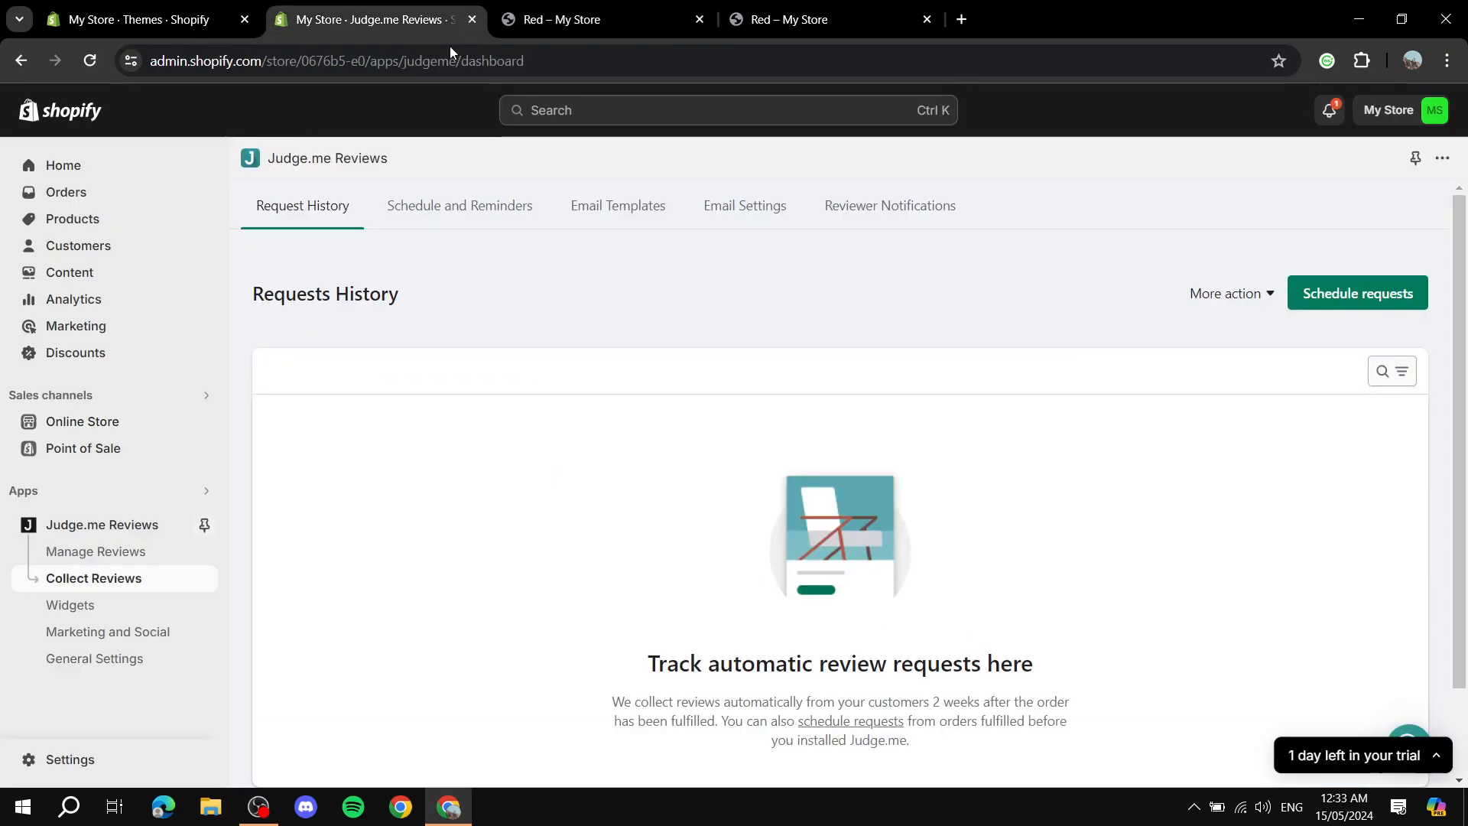